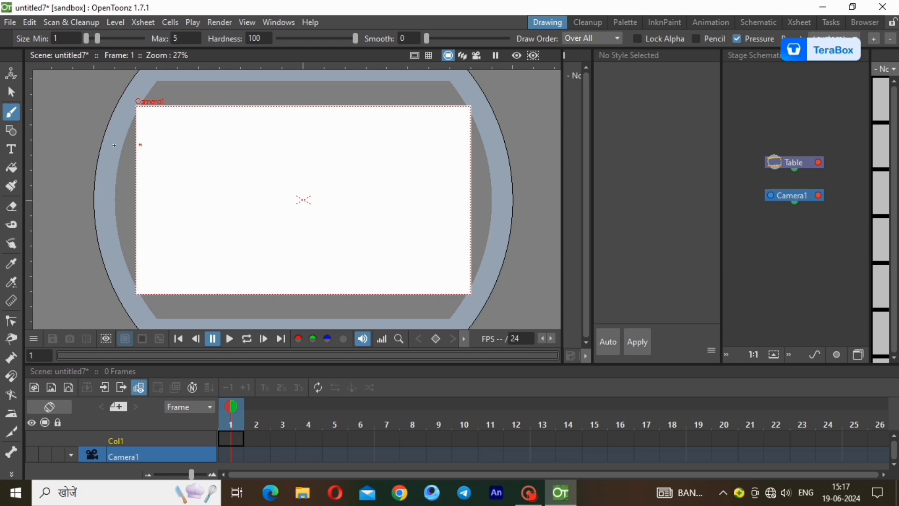
Step: Create a new vector level named AJY
left_click(115, 22)
mouse_move(220, 38)
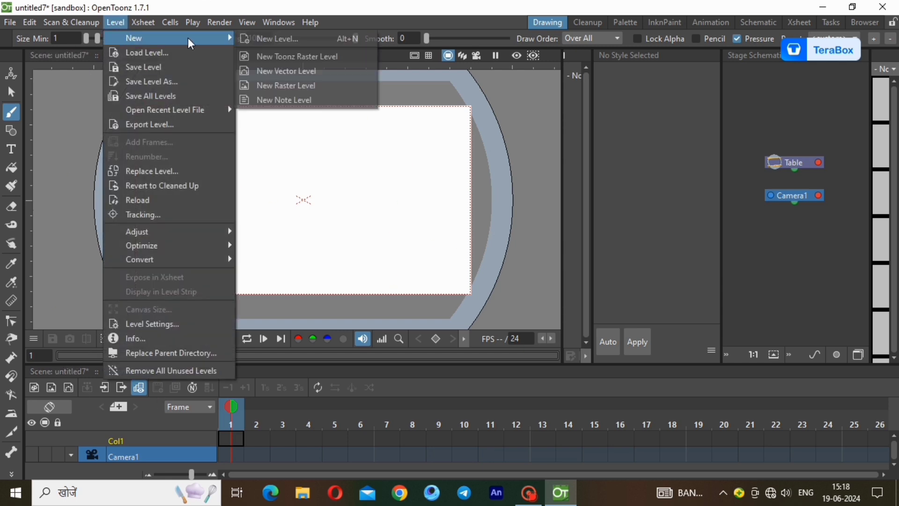
left_click(288, 76)
type("AJY")
left_click(471, 396)
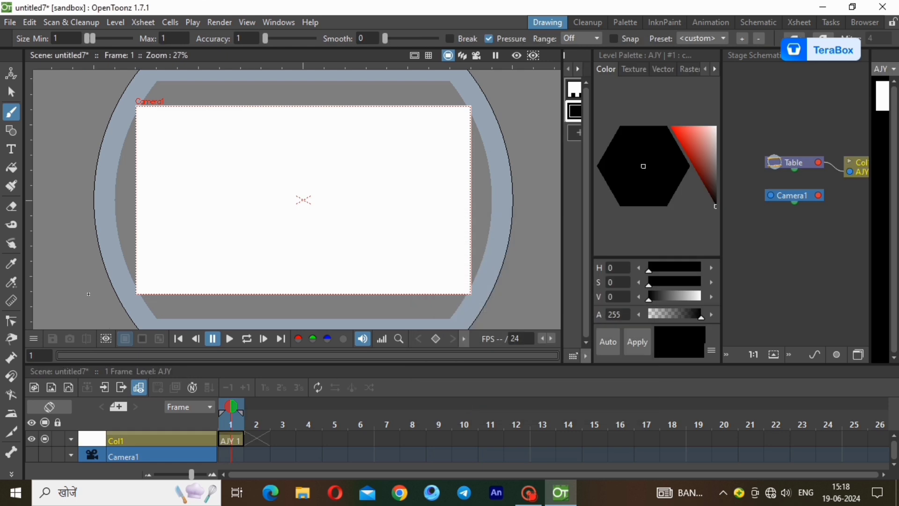
Step: Draw a circle near the centre of the camera frame using the Circle shape
left_click(11, 131)
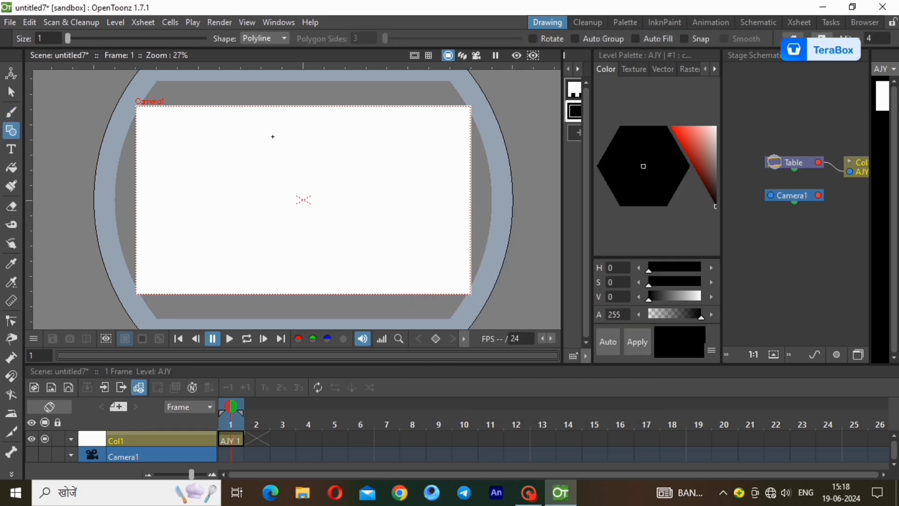
left_click(265, 38)
left_click(271, 62)
left_click_drag(265, 154, 328, 228)
Step: Duplicate the circle and shrink the copy to about 87% by 83%, centred inside the original as a second ring
left_click(11, 91)
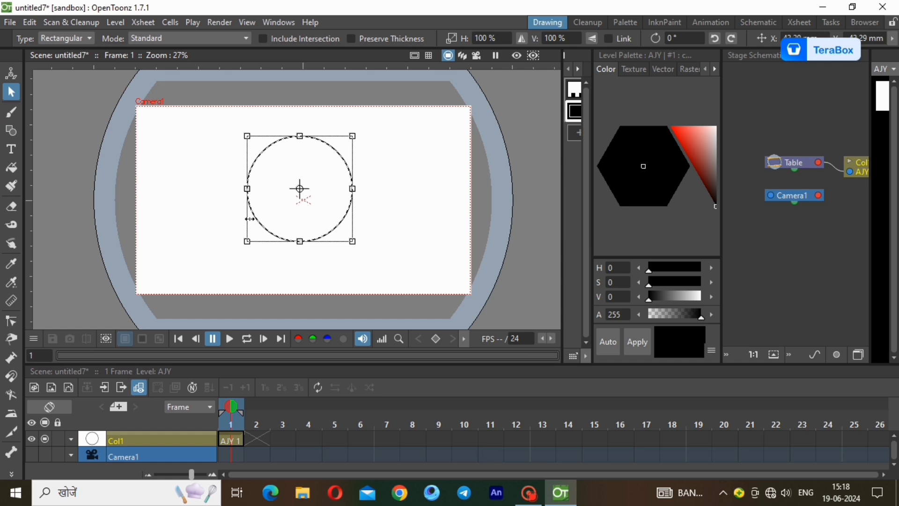
left_click_drag(212, 119, 387, 255)
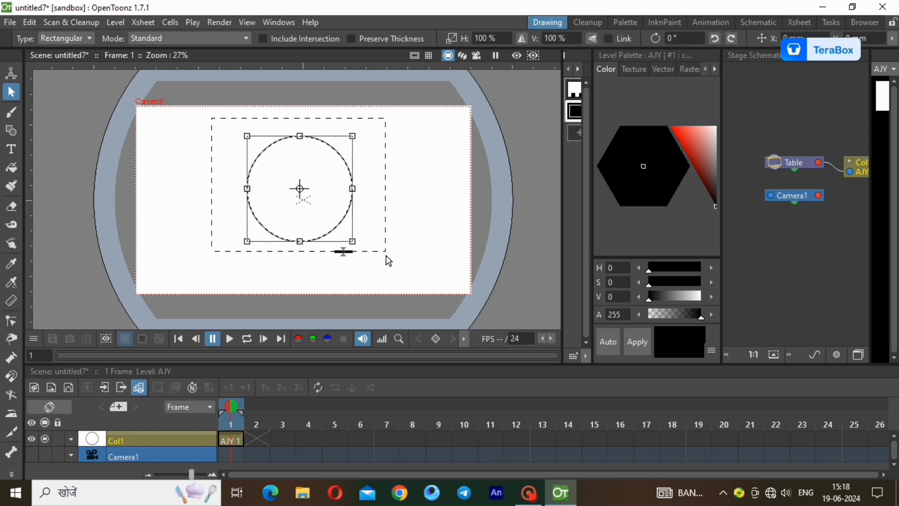
left_click(396, 279)
key("ctrl+a")
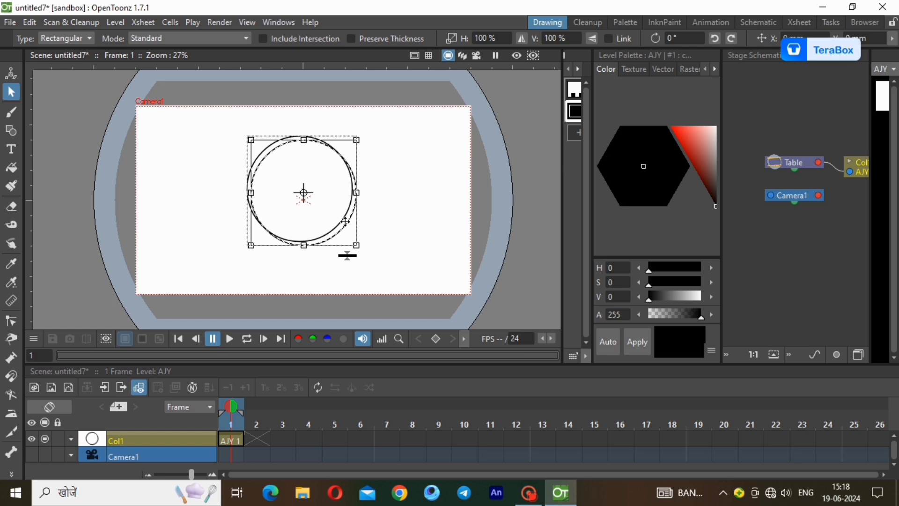
left_click_drag(345, 221, 345, 218)
left_click_drag(355, 135, 349, 142)
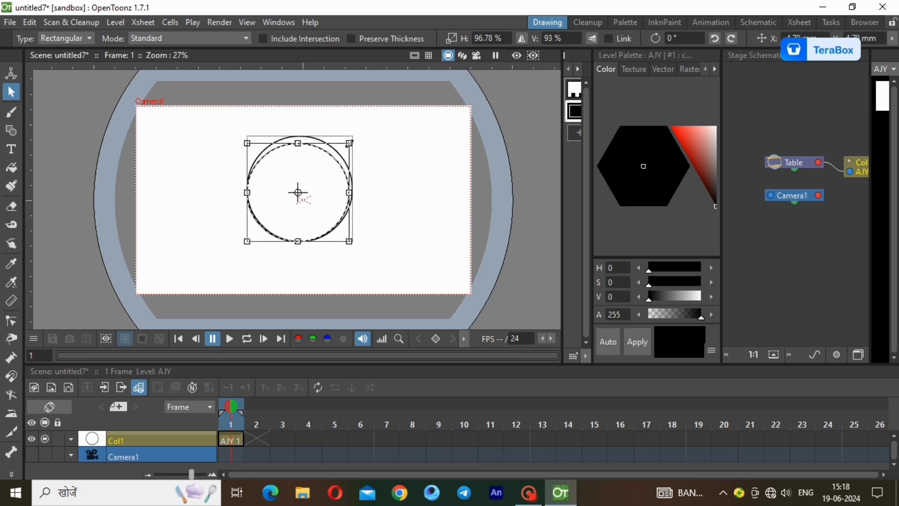
left_click_drag(248, 241, 254, 233)
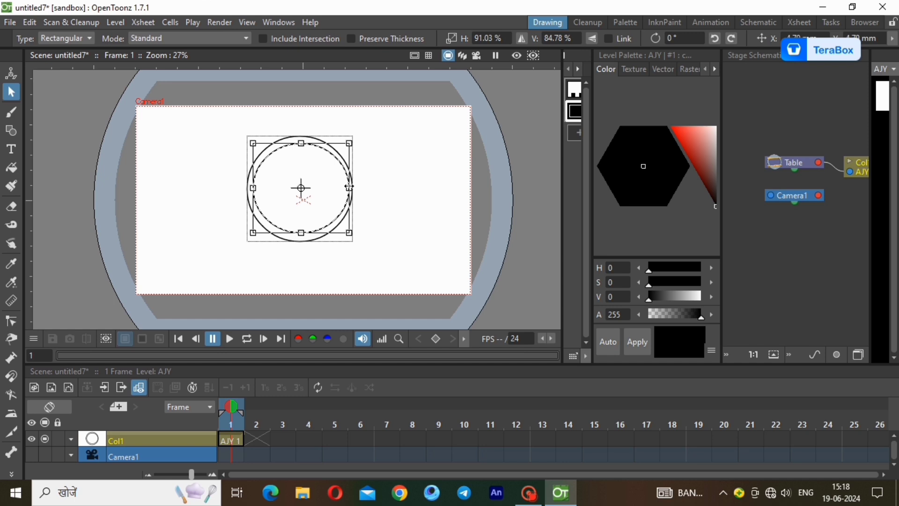
left_click_drag(351, 144, 346, 145)
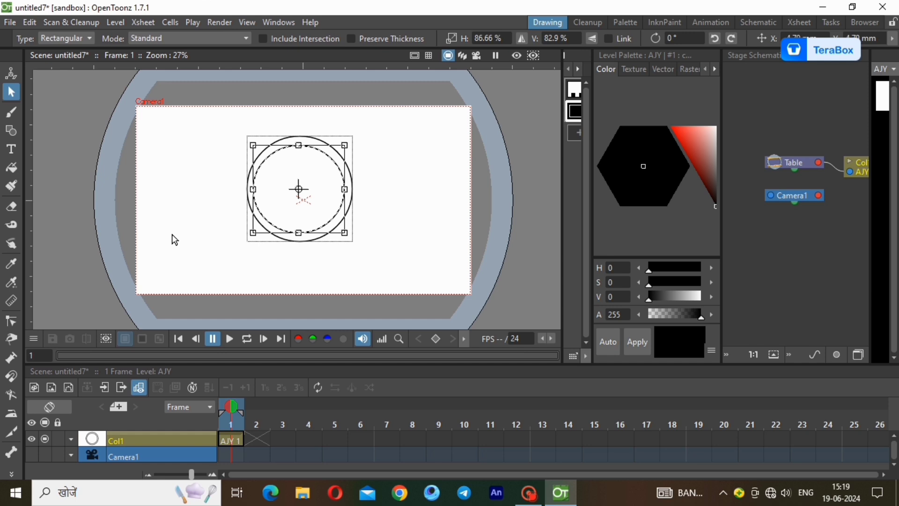
Step: Paste another copy of the inner circle and shrink it to about 88% by 82% as a third, innermost ring
left_click(419, 218)
key("ctrl+v")
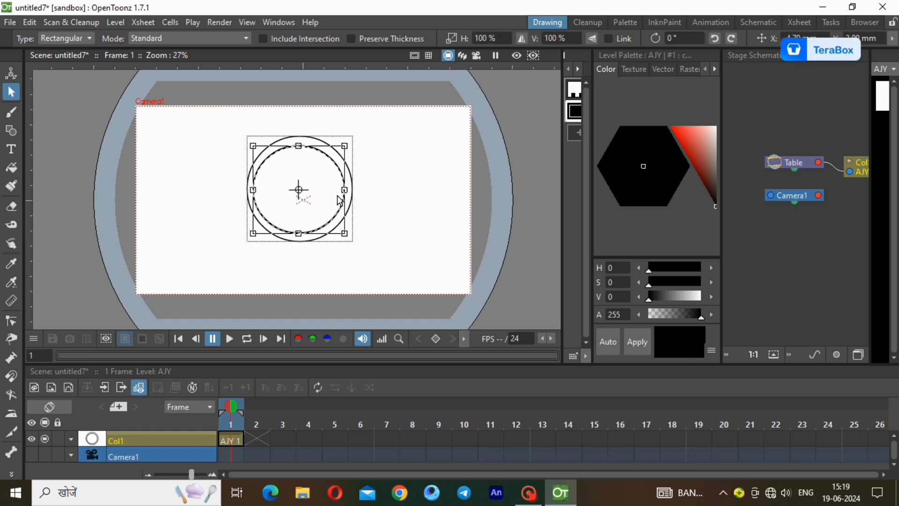
left_click_drag(348, 150, 340, 152)
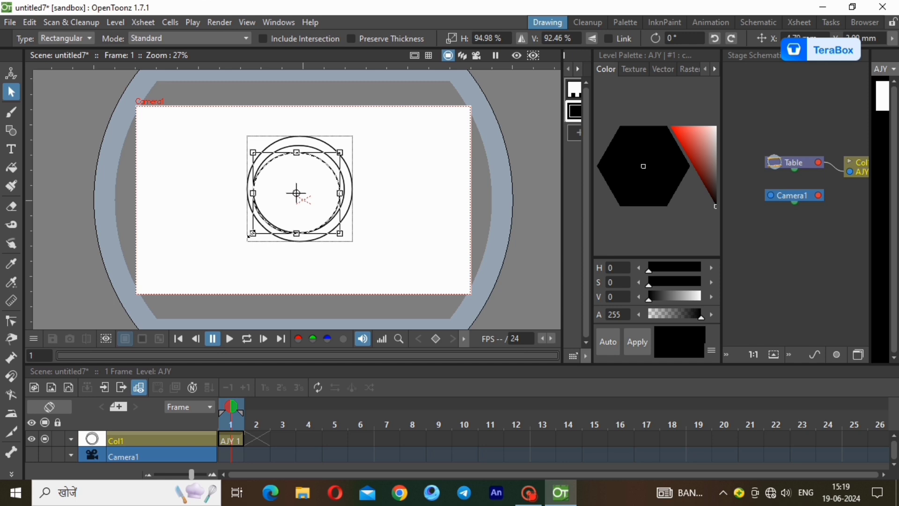
left_click_drag(252, 233, 258, 224)
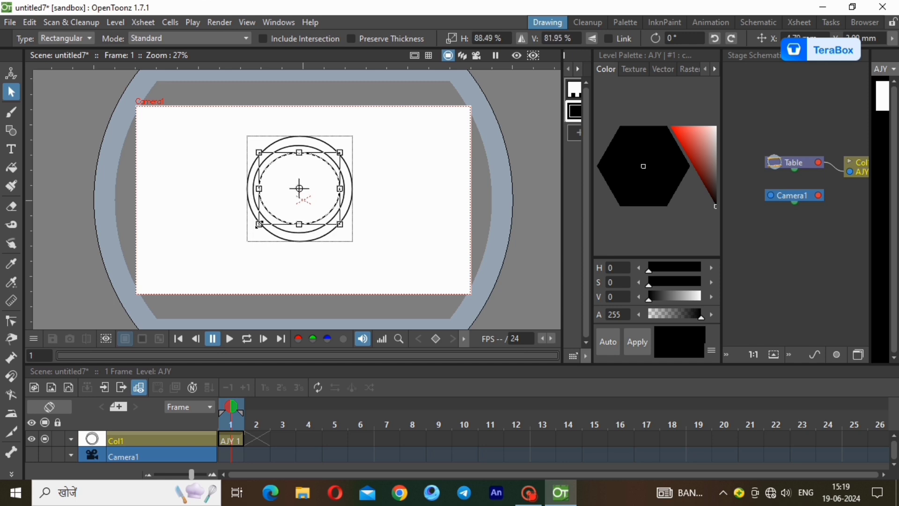
left_click(384, 271)
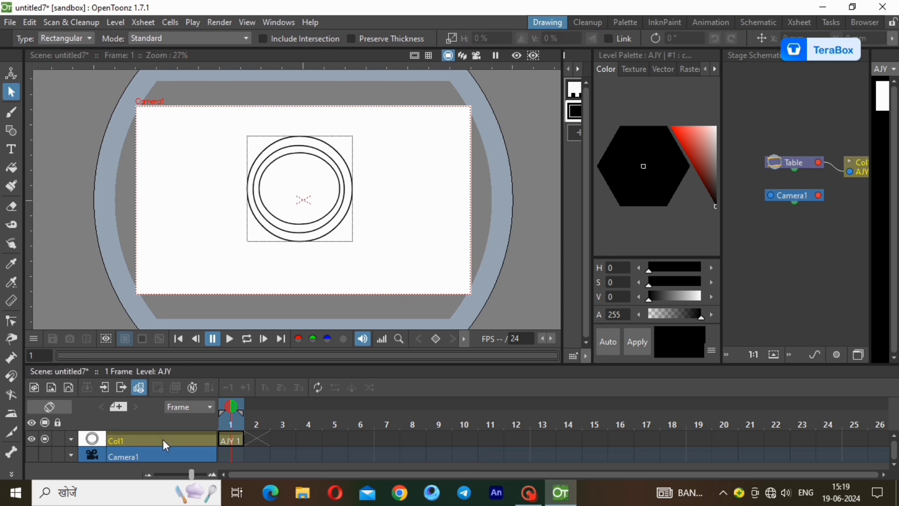
Step: Lower the opacity of the Col1 guide circles and create a second vector level above them
left_click(70, 439)
left_click(134, 451)
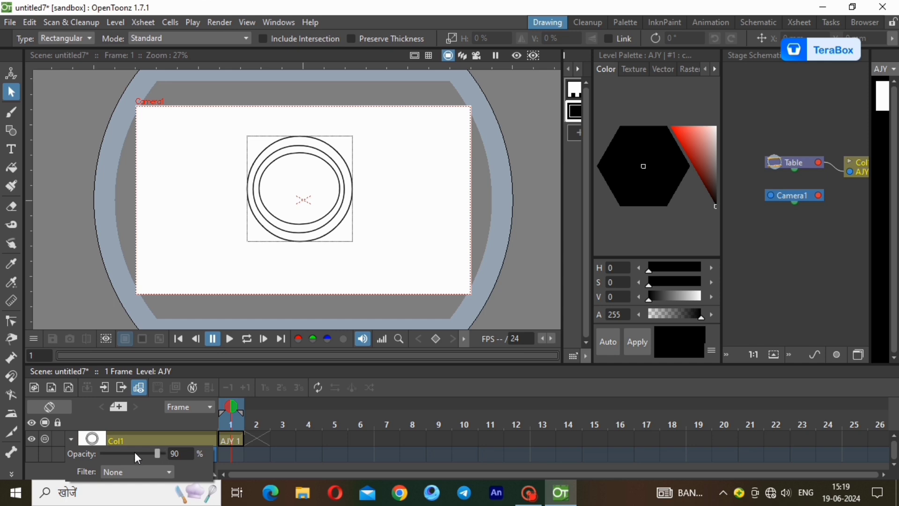
left_click(115, 22)
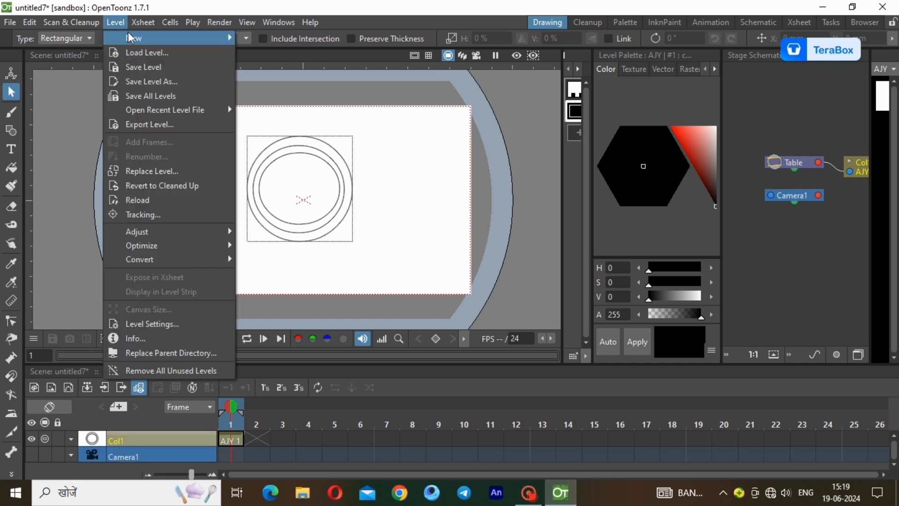
mouse_move(128, 32)
left_click(277, 67)
left_click(471, 396)
Step: Rename the new level's column as bubble
double_click(138, 438)
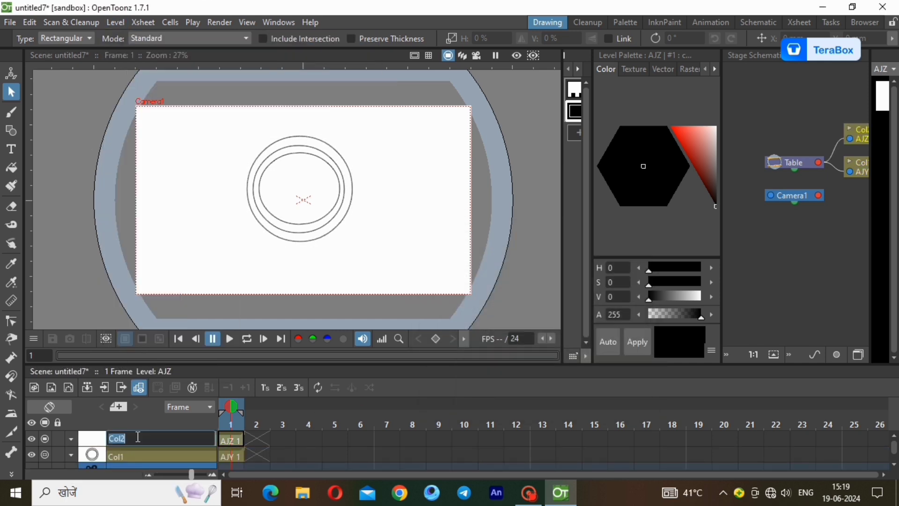
type("bubble")
key("Return")
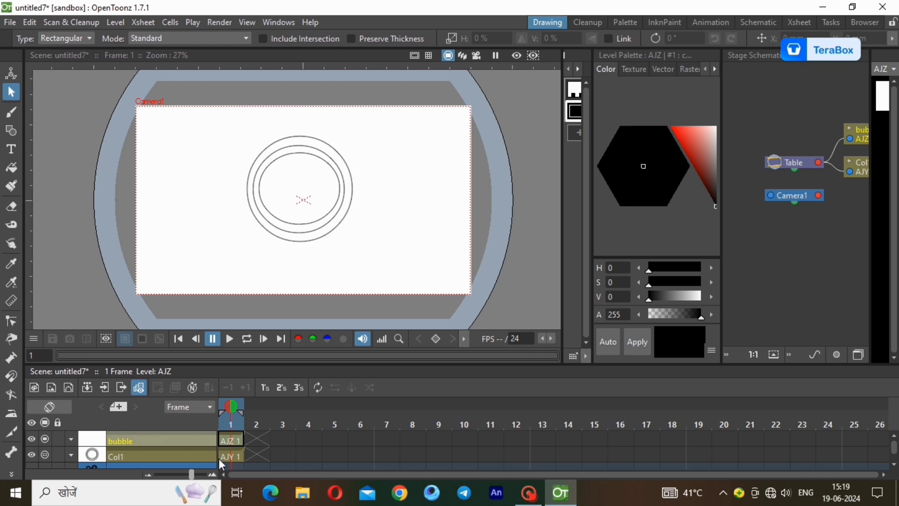
Step: Extend the Col1 circle drawing's exposure to frame 10 and select frame 1 of the bubble column
left_click(237, 456)
left_click_drag(248, 449, 476, 450)
left_click(235, 439)
Step: Draw a two-segment polyline peak rising from the innermost circle to the outer circle at the rings' upper left
scroll(309, 188, "up", 1)
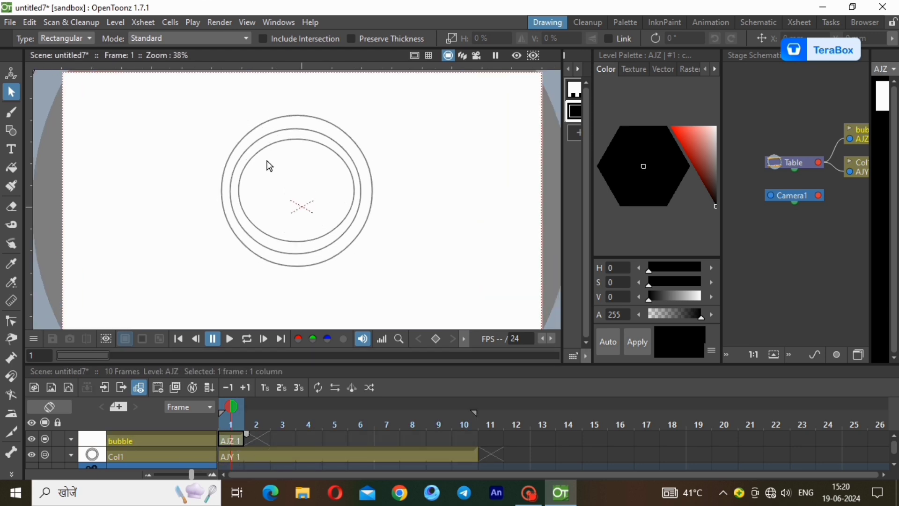
scroll(271, 166, "up", 1)
left_click(11, 131)
left_click(265, 38)
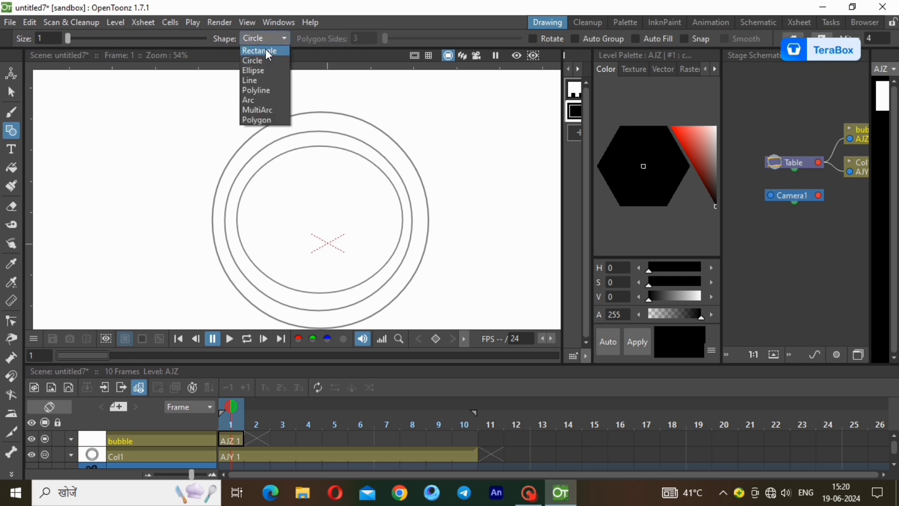
left_click(259, 90)
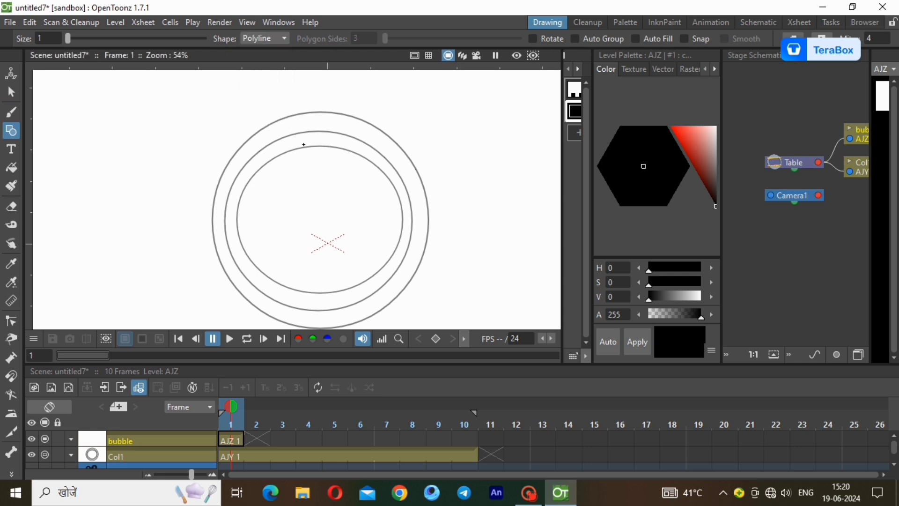
scroll(303, 145, "up", 3)
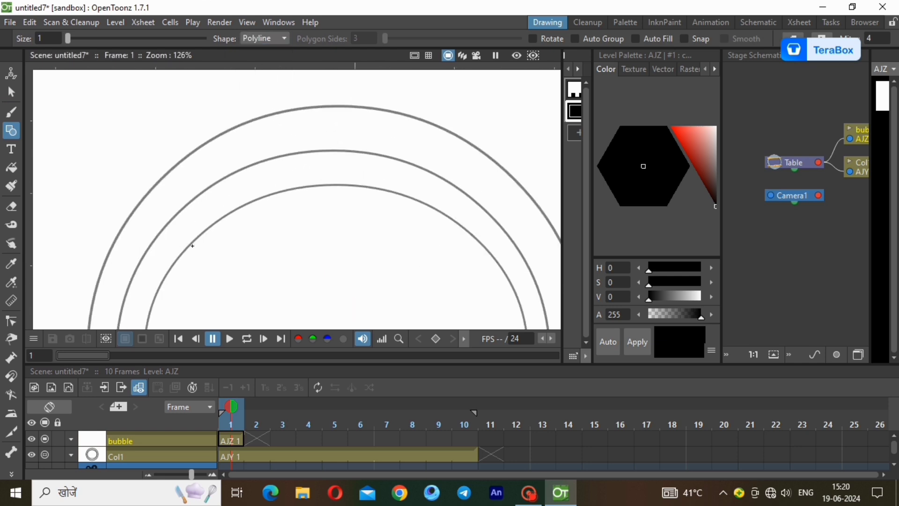
left_click(190, 245)
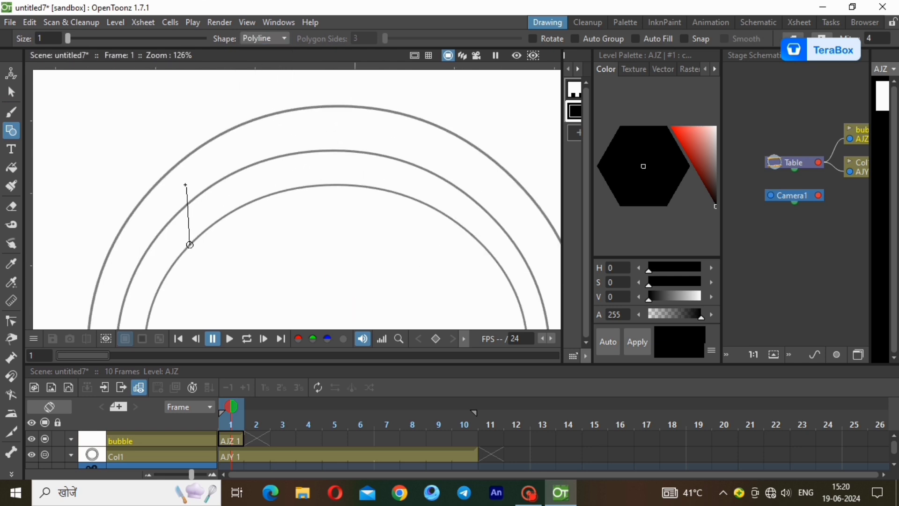
left_click(195, 152)
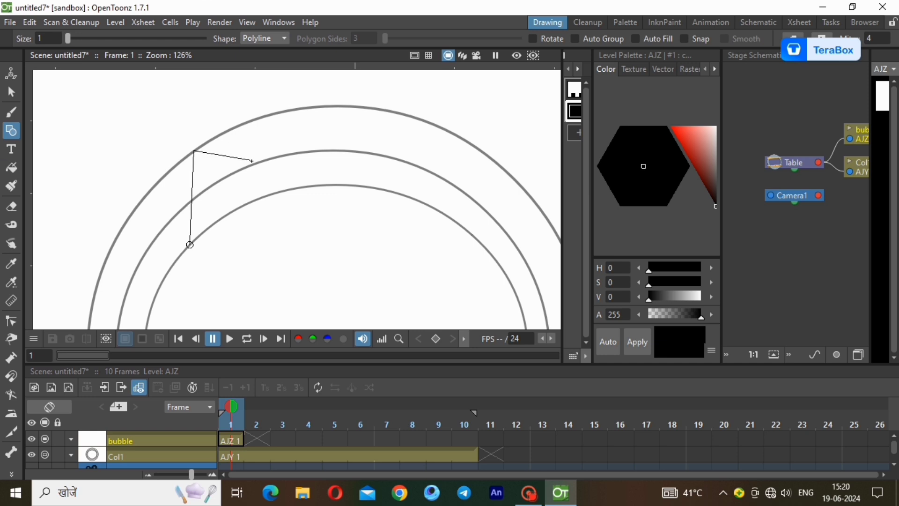
double_click(268, 197)
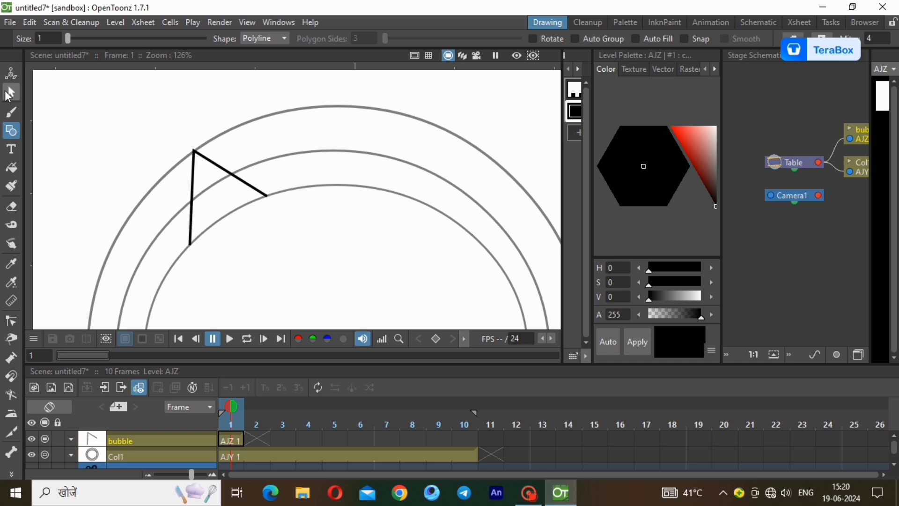
Step: Bend the upper-left peak into a rounded bump touching the outer circle by adjusting its control point handles
left_click(11, 321)
left_click(191, 195)
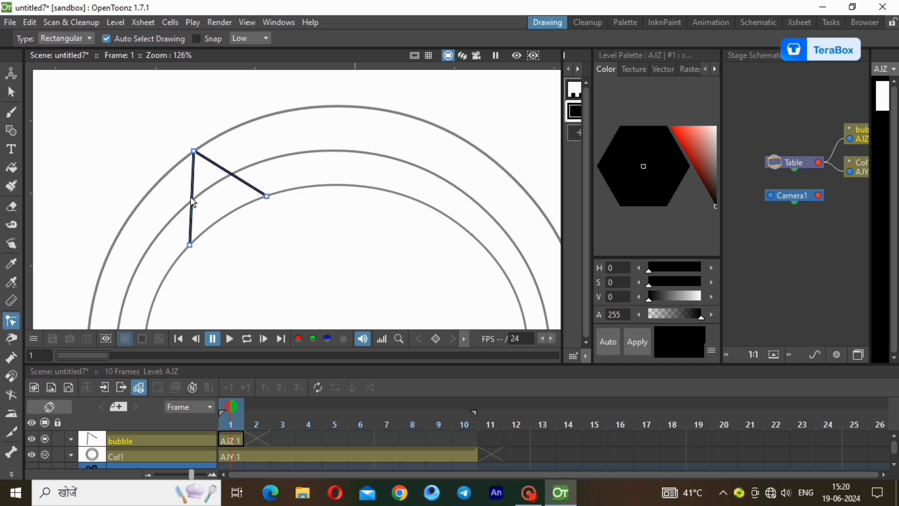
left_click_drag(193, 177, 187, 194)
left_click(217, 165)
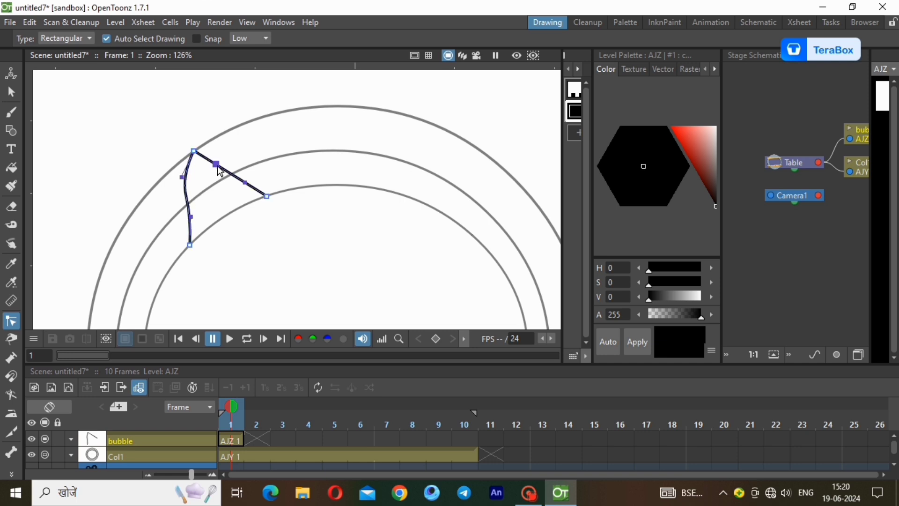
left_click_drag(217, 165, 219, 141)
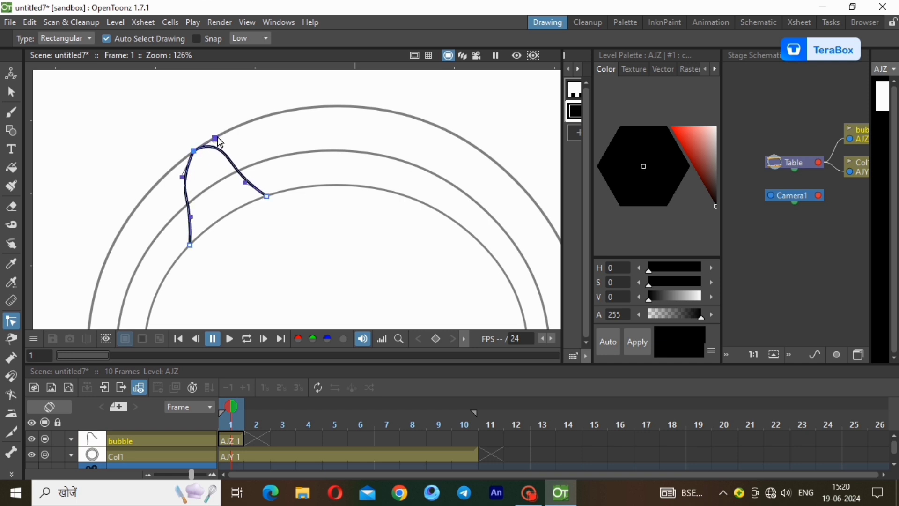
left_click_drag(182, 178, 175, 164)
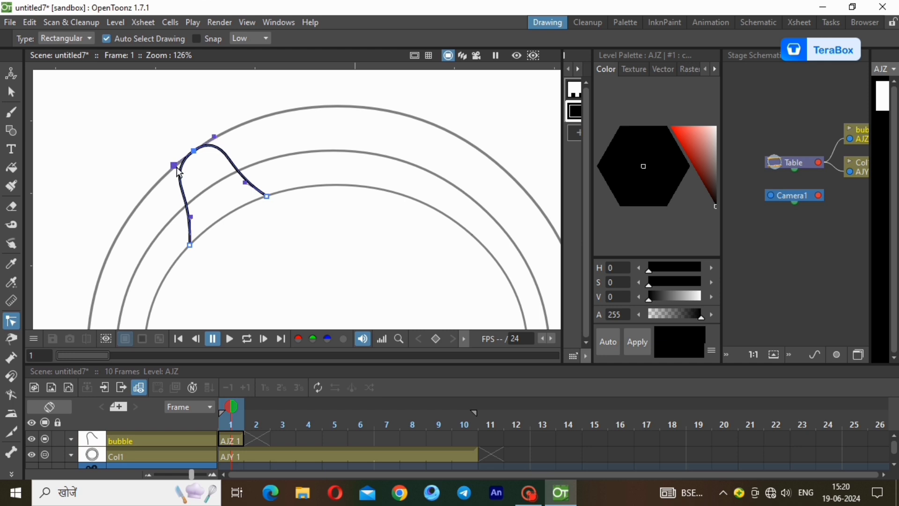
left_click_drag(215, 139, 211, 139)
left_click(239, 249)
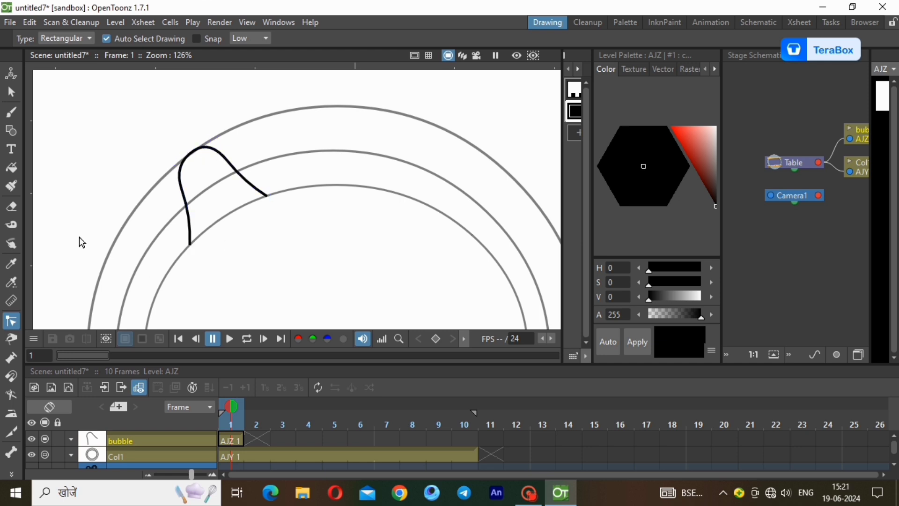
Step: Draw a second two-segment polyline peak from the innermost circle to the outer circle at the rings' upper right
left_click(11, 131)
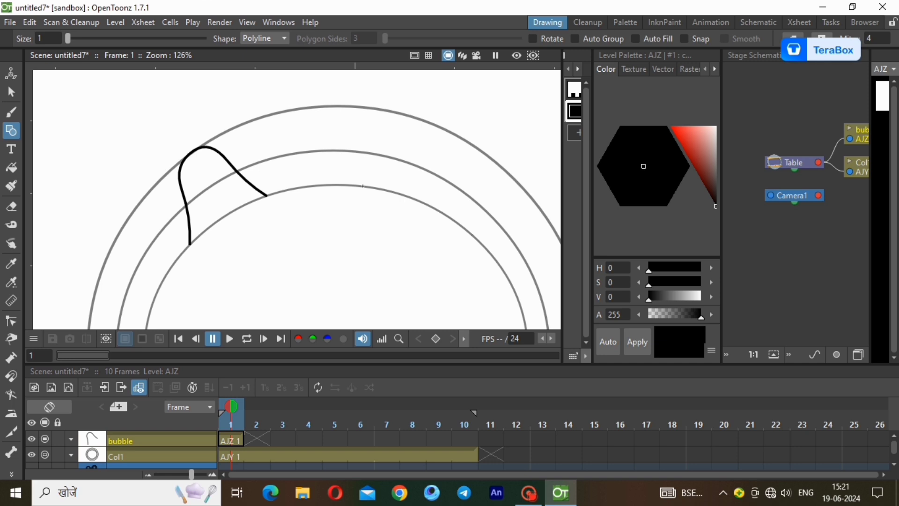
left_click(363, 185)
left_click(429, 123)
double_click(436, 211)
Step: Curve the upper-right peak into a rounded bump with the Control Point Editor, following the outer circle at its tip
left_click(11, 321)
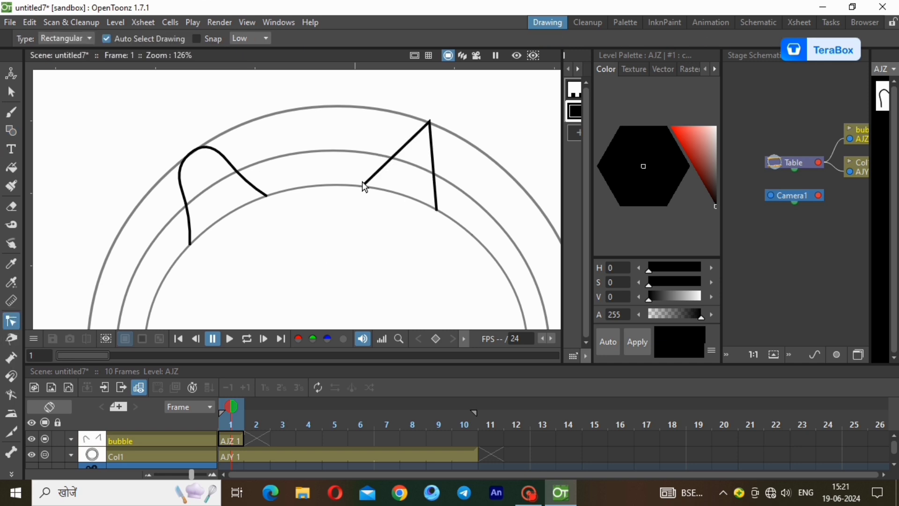
left_click(401, 150)
left_click_drag(400, 125, 398, 122)
left_click(435, 182)
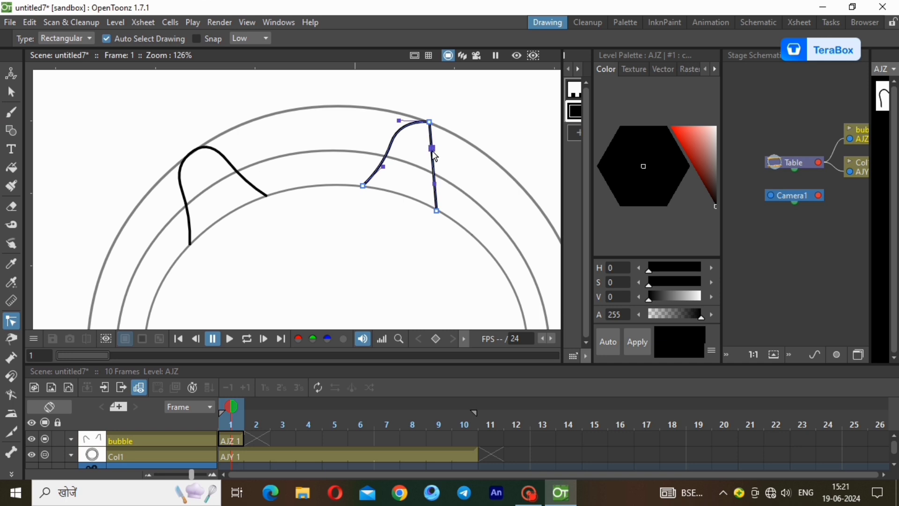
left_click_drag(432, 150, 458, 137)
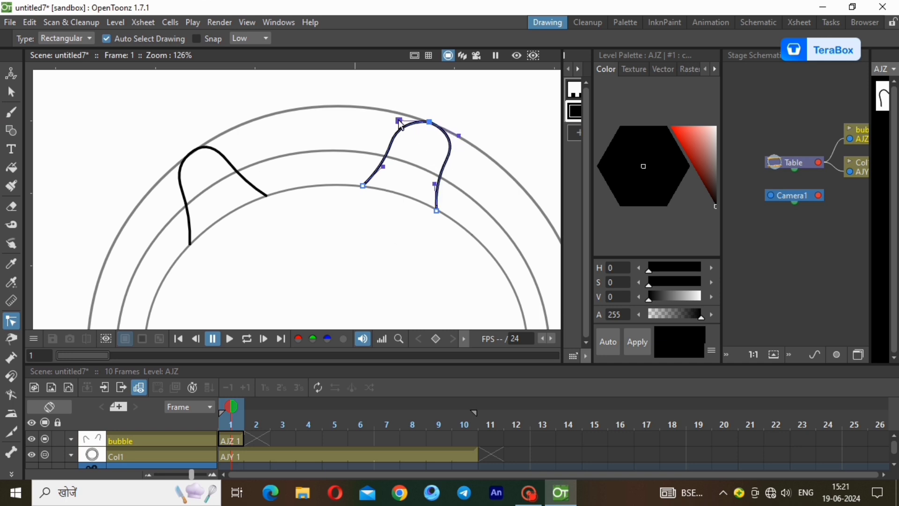
left_click_drag(400, 122, 405, 114)
left_click_drag(459, 136, 451, 131)
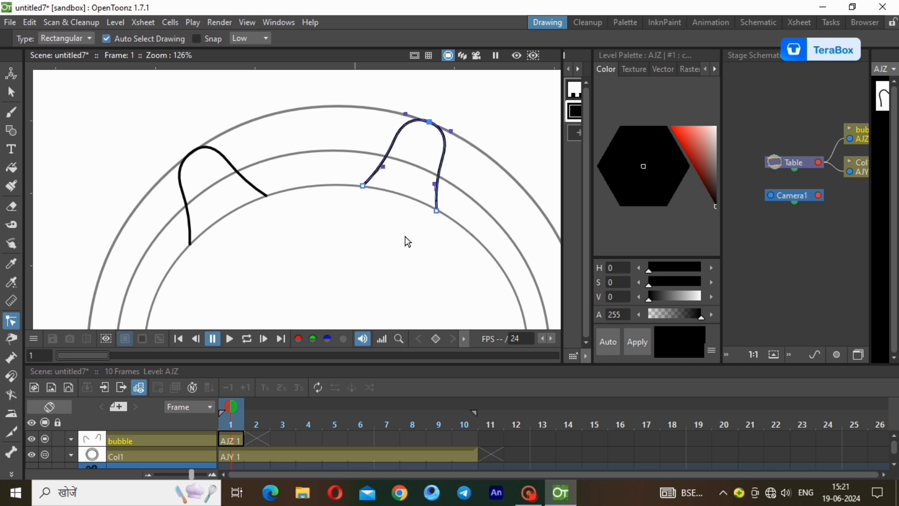
scroll(161, 124, "down", 7)
scroll(349, 181, "up", 4)
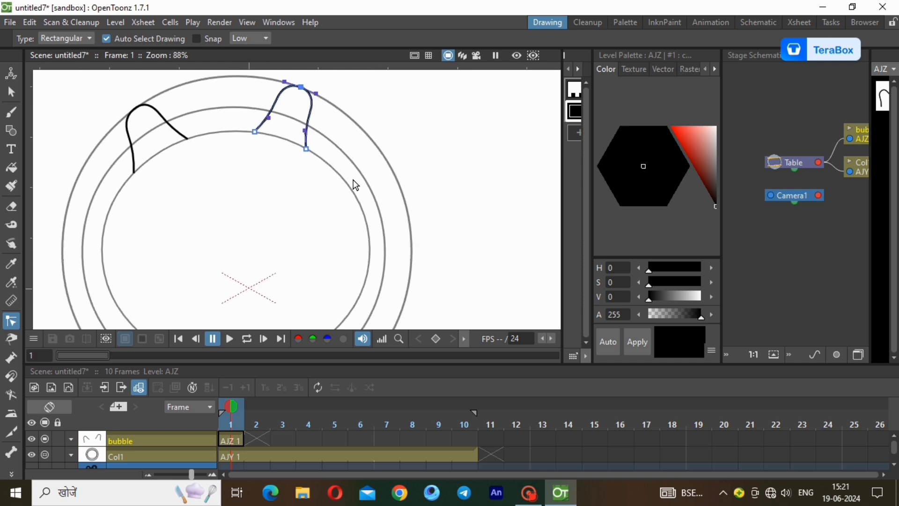
Step: Draw a two-segment polyline peak from the innermost to the outer circle at the rings' right side and curve it into a rounded bump
scroll(345, 206, "up", 1)
key("g")
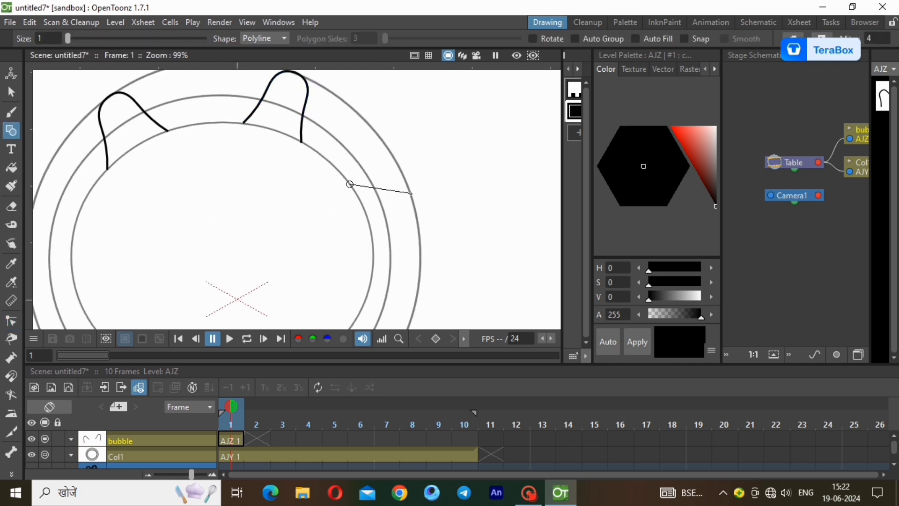
double_click(372, 238)
key("c")
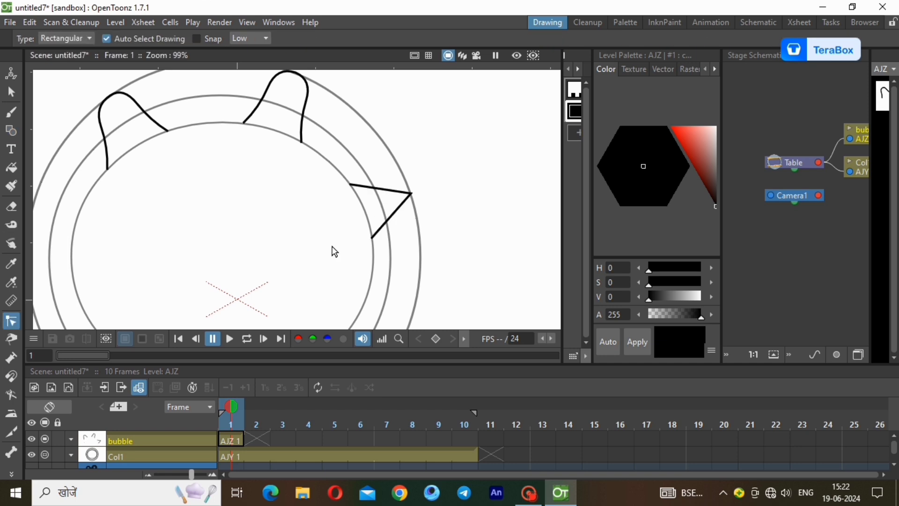
left_click(383, 189)
left_click_drag(392, 190, 401, 178)
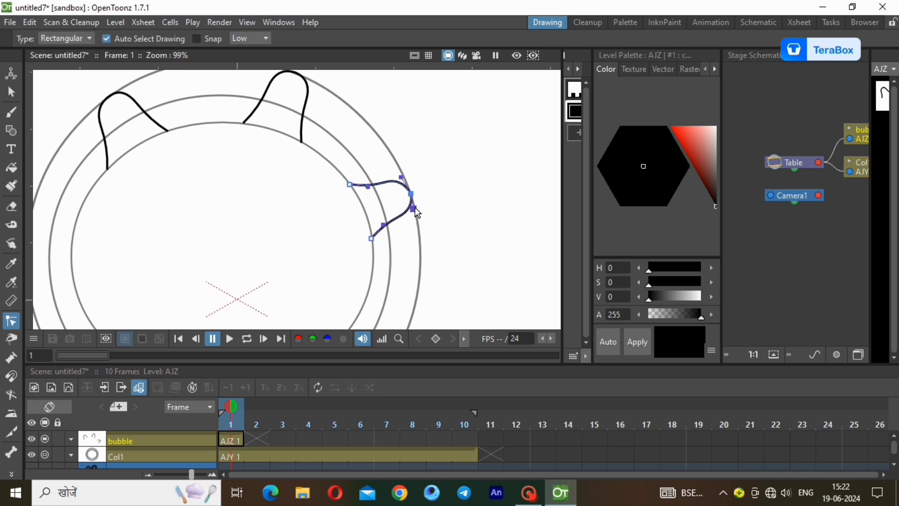
left_click(263, 156)
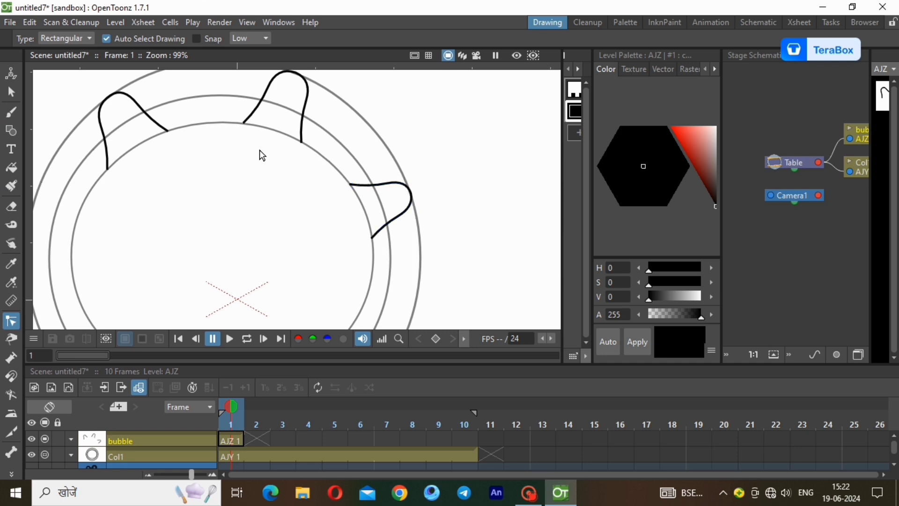
Step: Draw a two-segment polyline peak from the innermost circle to the outer circle at the rings' lower right
scroll(263, 156, "down", 3)
scroll(216, 229, "up", 2)
scroll(305, 117, "up", 2)
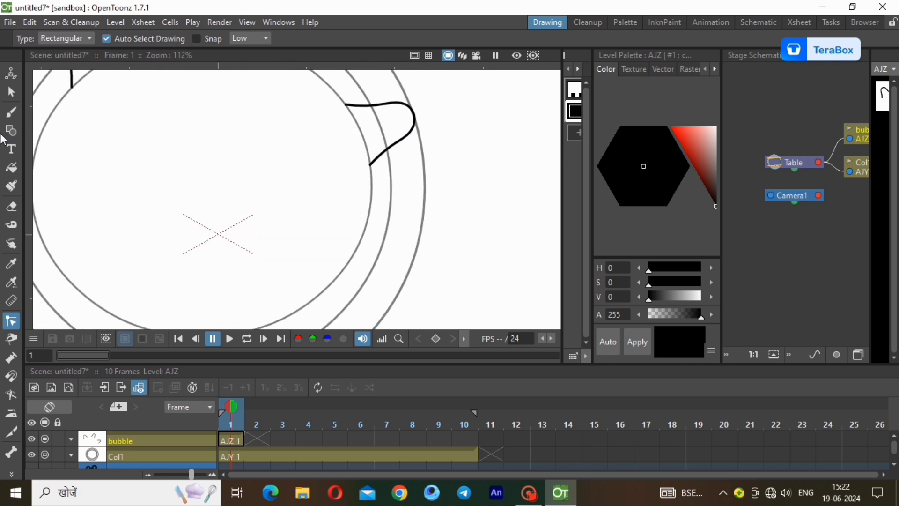
key("g")
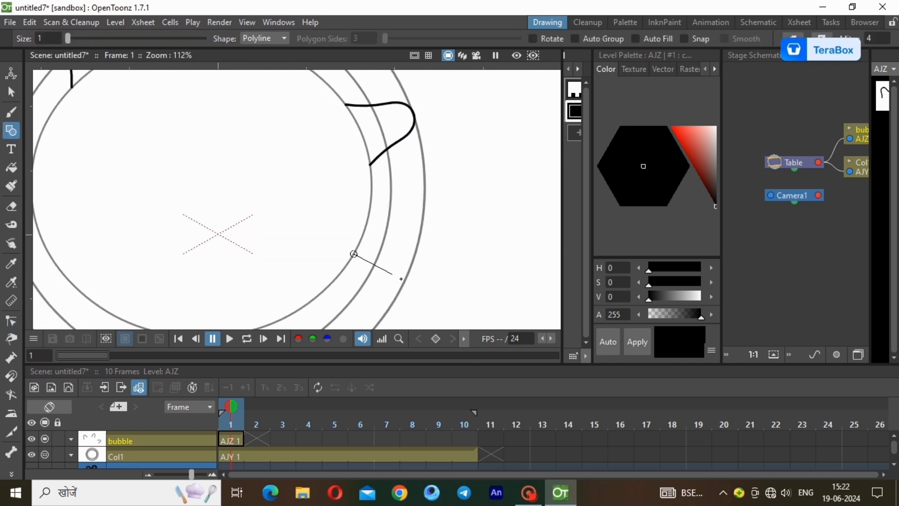
left_click(385, 314)
double_click(312, 299)
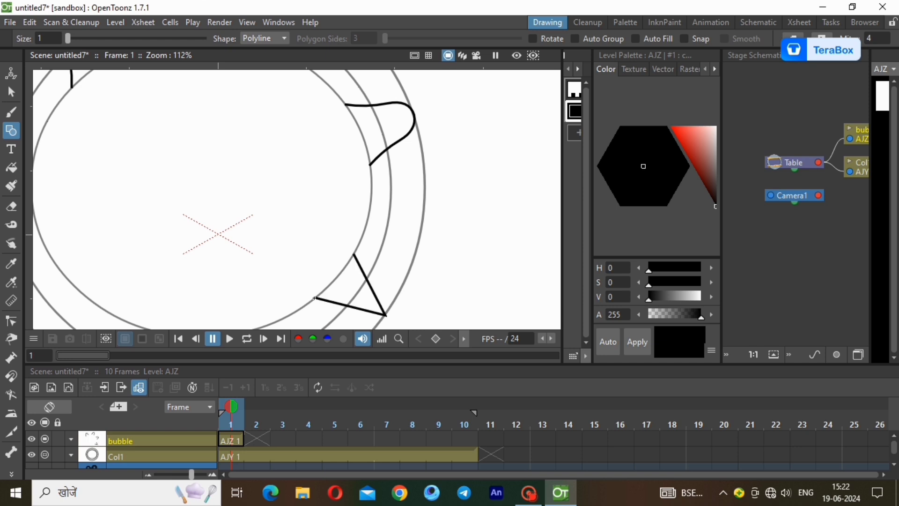
Step: Bend the lower-right peak into a rounded bump by adjusting the control point handles at its tip
key("c")
left_click(379, 304)
mouse_move(376, 298)
left_mouse_down()
mouse_move(390, 298)
mouse_move(366, 309)
mouse_move(375, 328)
mouse_move(391, 303)
left_mouse_up()
scroll(344, 155, "down", 6)
left_click(223, 190)
Step: Draw a two-segment polyline peak pointing down from the innermost circle to the outer circle at the rings' bottom
key("g")
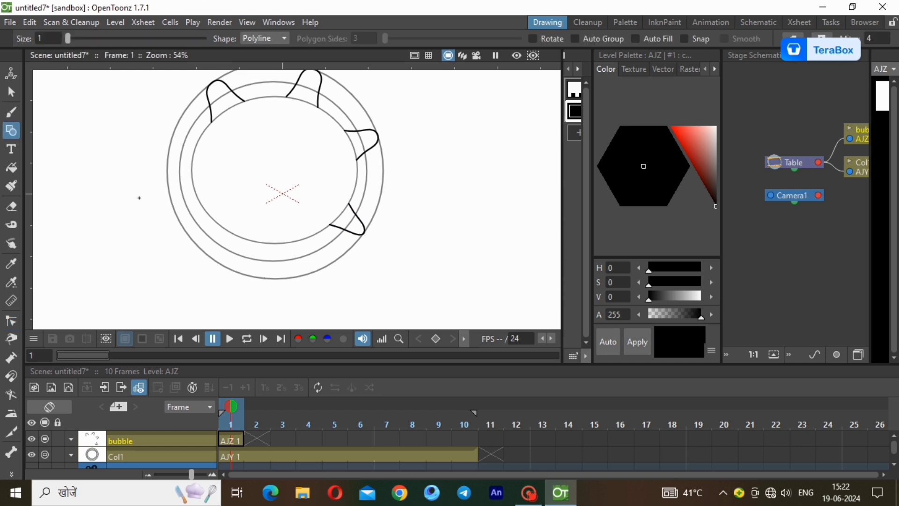
scroll(170, 136, "up", 2)
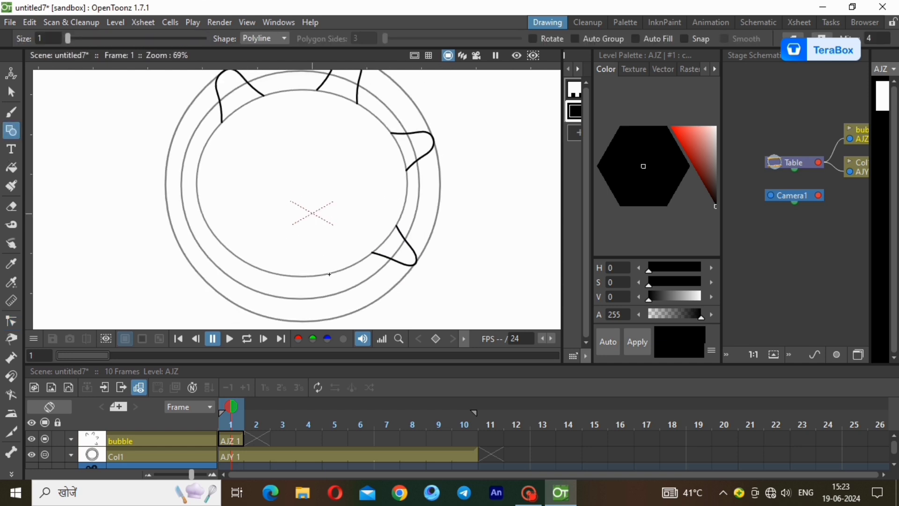
left_click(330, 274)
left_click(309, 322)
double_click(275, 272)
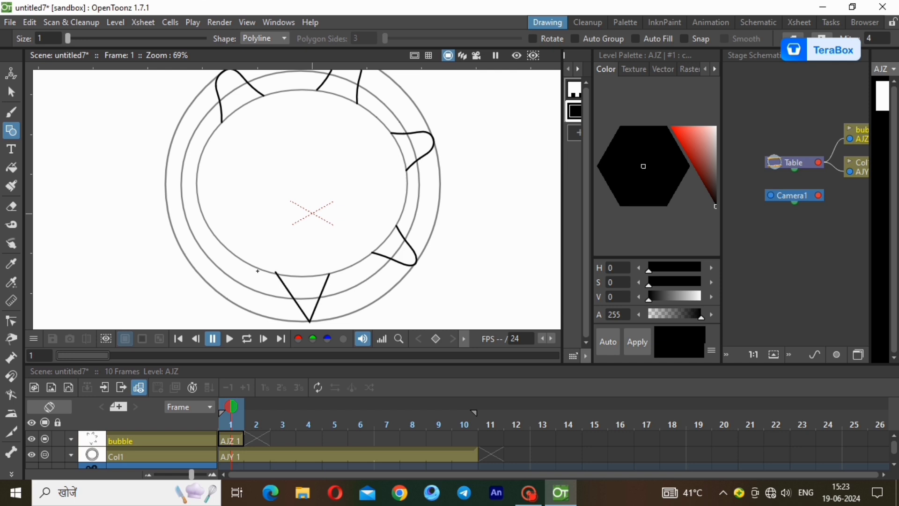
Step: Round the bottom peak into a smooth bump touching the outer circle with the Control Point Editor
left_click(11, 321)
left_click(318, 309)
left_click_drag(318, 312, 300, 323)
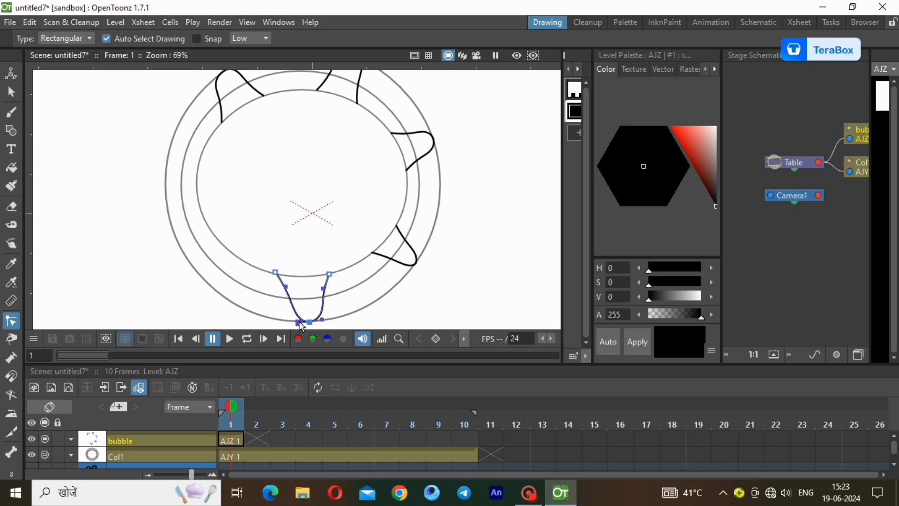
left_click(72, 241)
Step: Draw a two-segment polyline peak reaching outward at the rings' lower left and curve both its sides into a rounded bump
key("g")
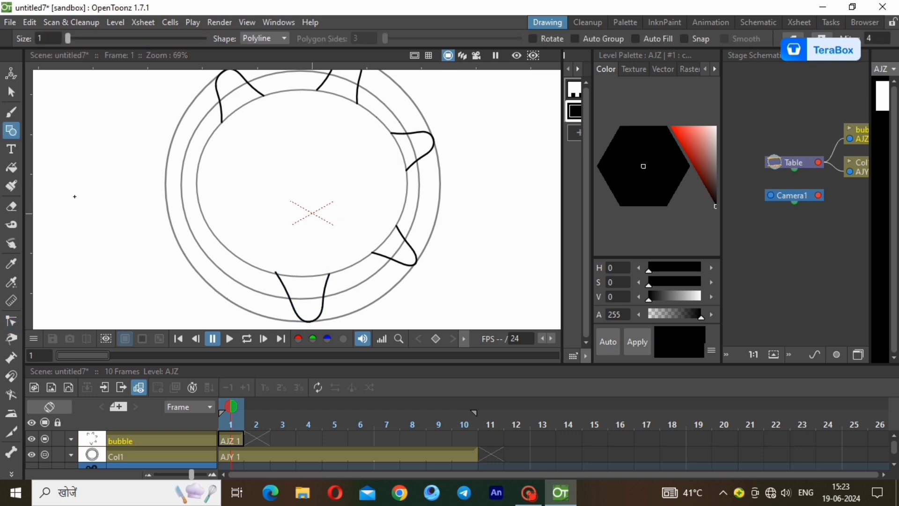
left_click(230, 251)
left_click(184, 253)
double_click(203, 217)
key("c")
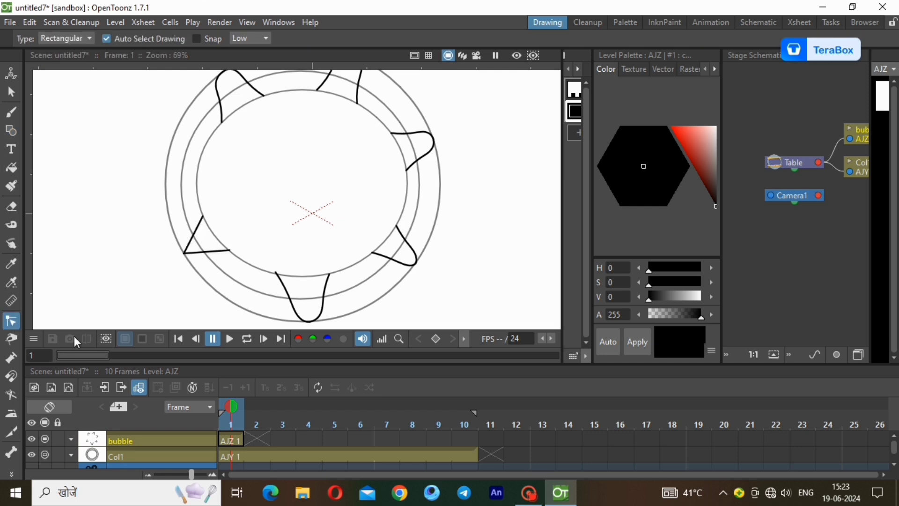
left_click(198, 254)
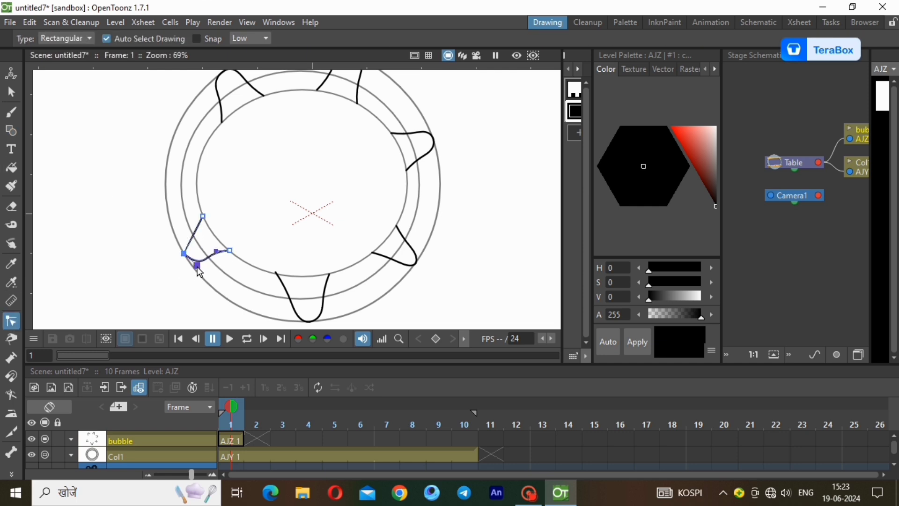
left_click_drag(188, 244, 181, 241)
left_click(130, 288)
Step: Draw a small two-segment polyline peak out to the outer circle at the rings' left side and curve it into a rounded bump
key("g")
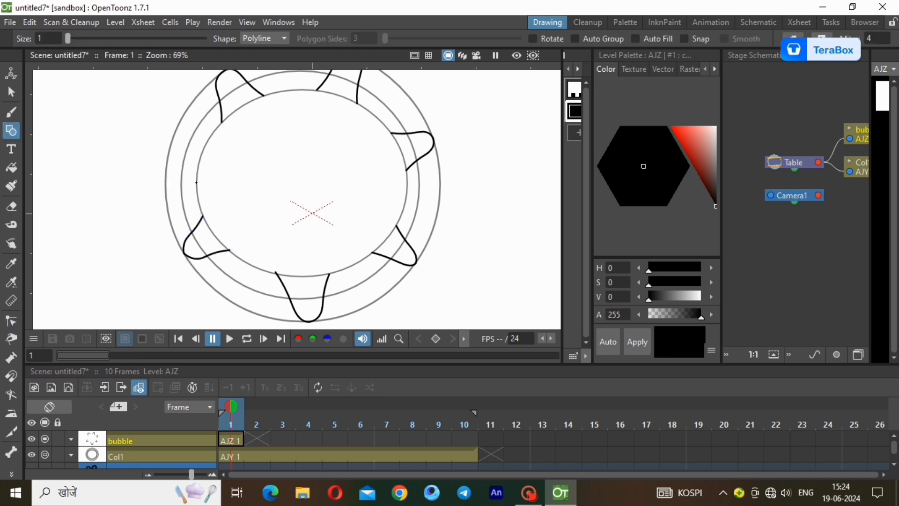
left_click(167, 160)
double_click(201, 153)
left_click(11, 320)
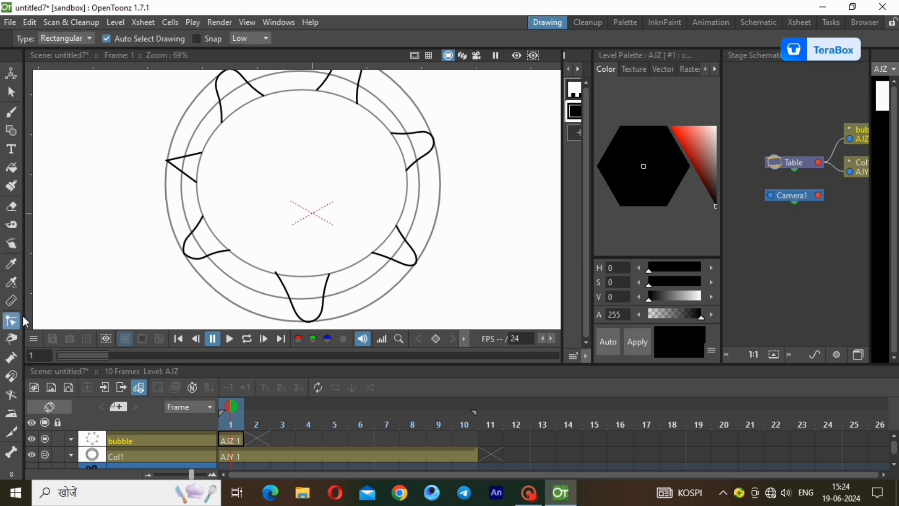
left_click(186, 159)
mouse_move(178, 158)
left_mouse_down()
mouse_move(173, 152)
mouse_move(176, 167)
mouse_move(167, 169)
mouse_move(169, 151)
left_mouse_up()
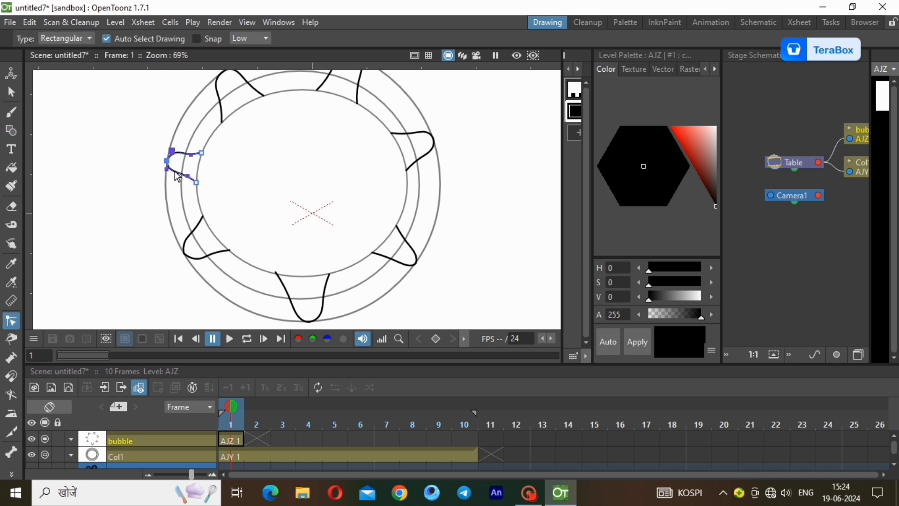
left_click(293, 211)
Step: Draw a straight polyline segment joining the facing inner ends of the upper-left and upper-right bumps
scroll(294, 216, "down", 1)
left_click(11, 130)
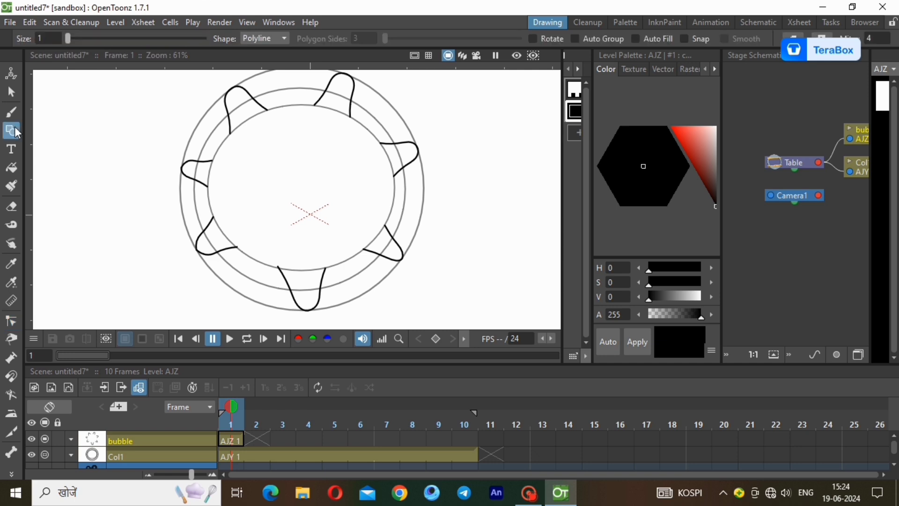
scroll(266, 194, "down", 1)
scroll(295, 94, "up", 8)
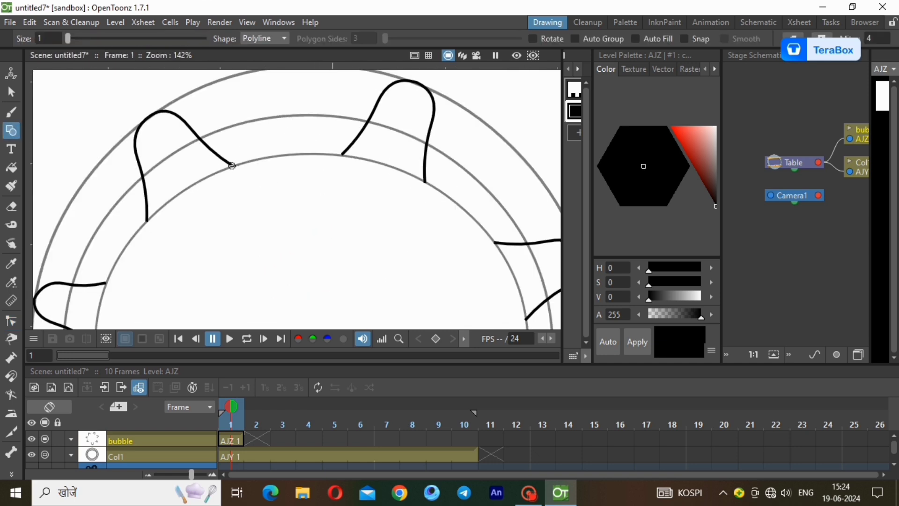
left_click(232, 165)
double_click(343, 154)
Step: Bow the line between the two upper bumps outward into an arch touching the middle circle using its control point handles
key("c")
left_click_drag(287, 161, 274, 126)
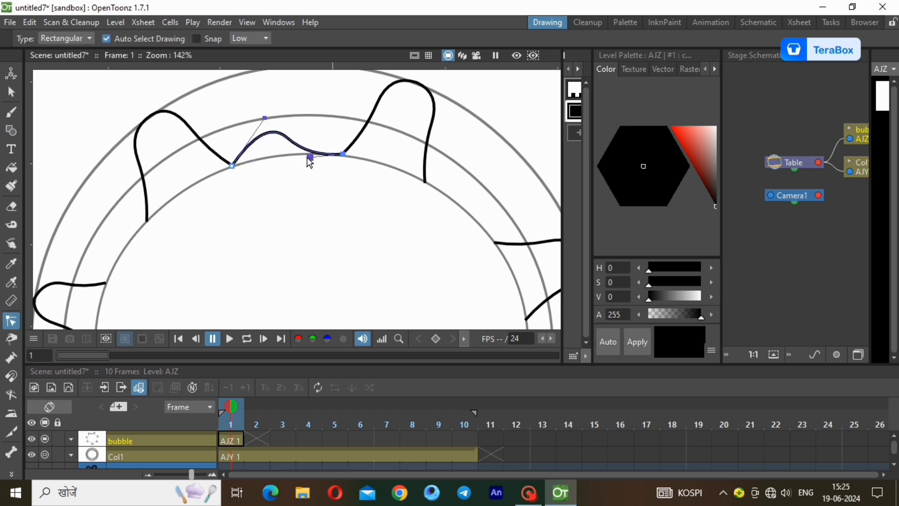
left_click_drag(311, 158, 251, 123)
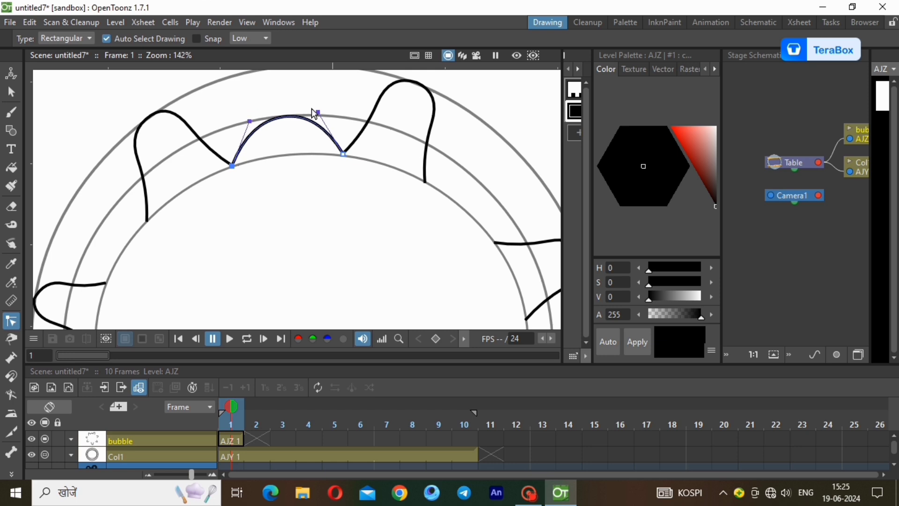
left_click_drag(321, 115, 320, 121)
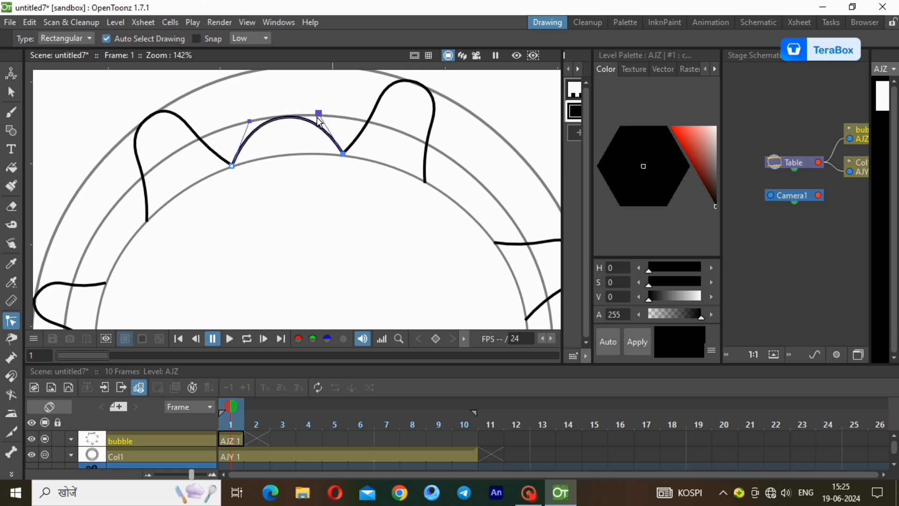
left_click(349, 231)
Step: Join the upper-right and right bumps with a straight polyline segment and bow it outward into an arch toward the middle circle
key("g")
left_click(424, 181)
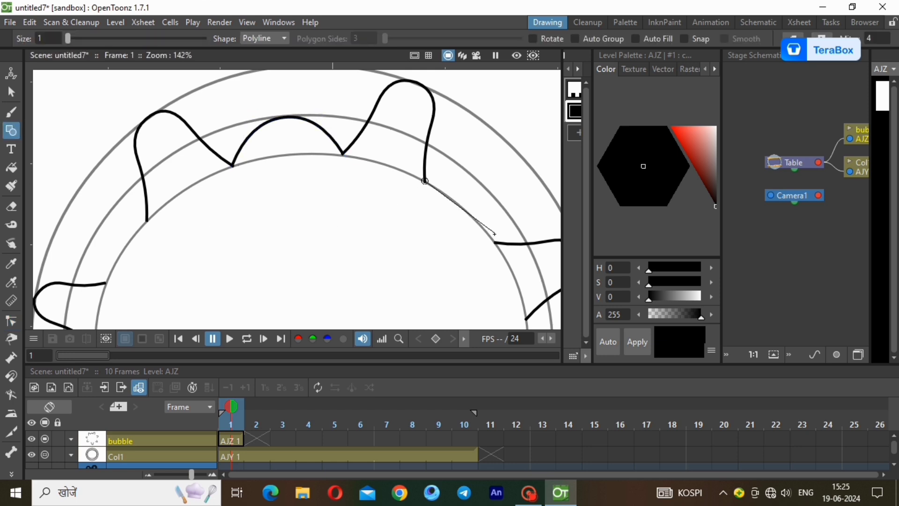
double_click(495, 243)
key("c")
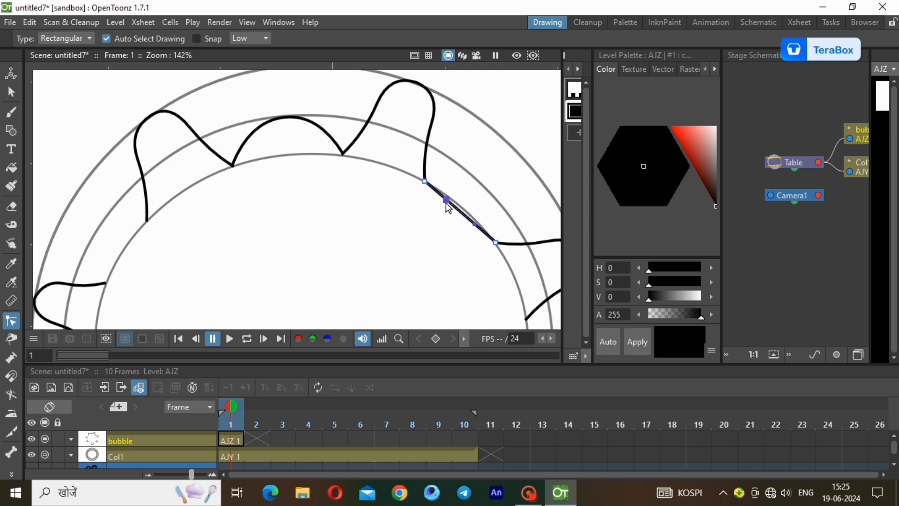
left_click_drag(447, 202, 458, 166)
Step: Draw a straight polyline segment joining the facing inner ends of the right and lower-right bumps
scroll(285, 128, "down", 3)
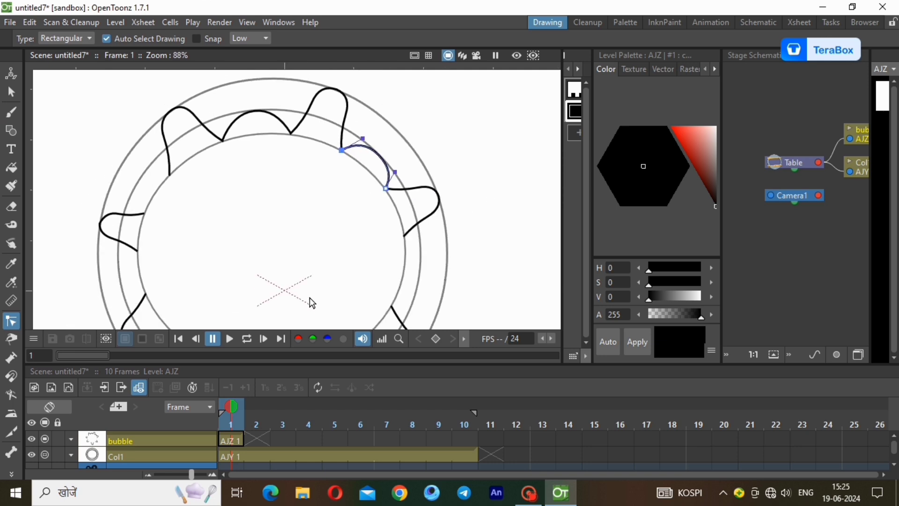
scroll(455, 164, "down", 1)
scroll(425, 291, "up", 4)
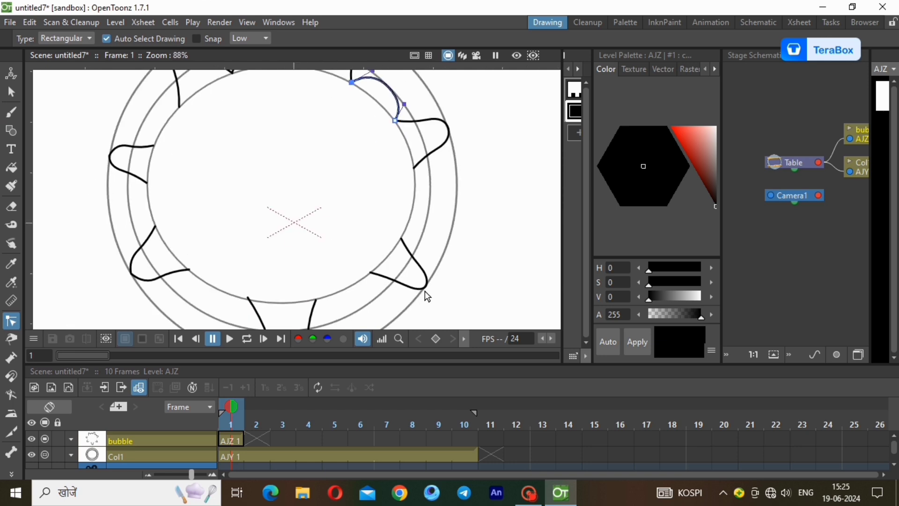
left_click(11, 130)
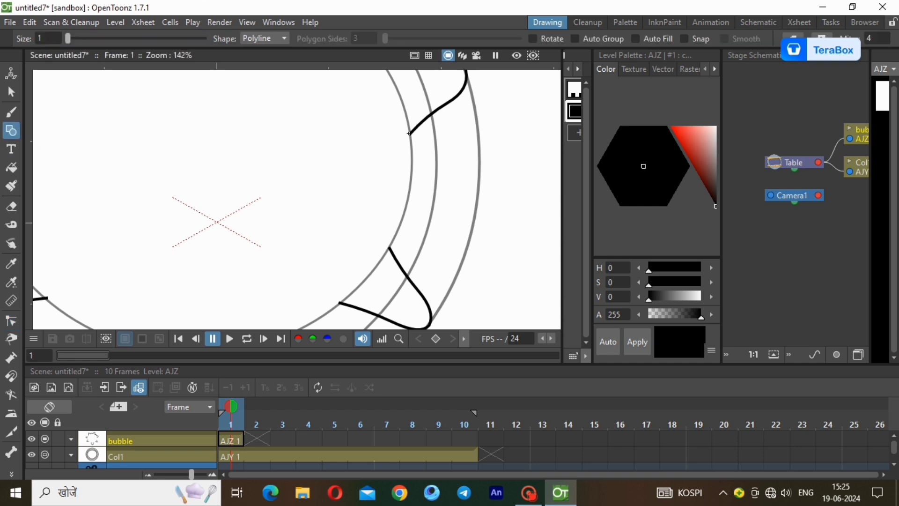
left_click(409, 133)
double_click(391, 248)
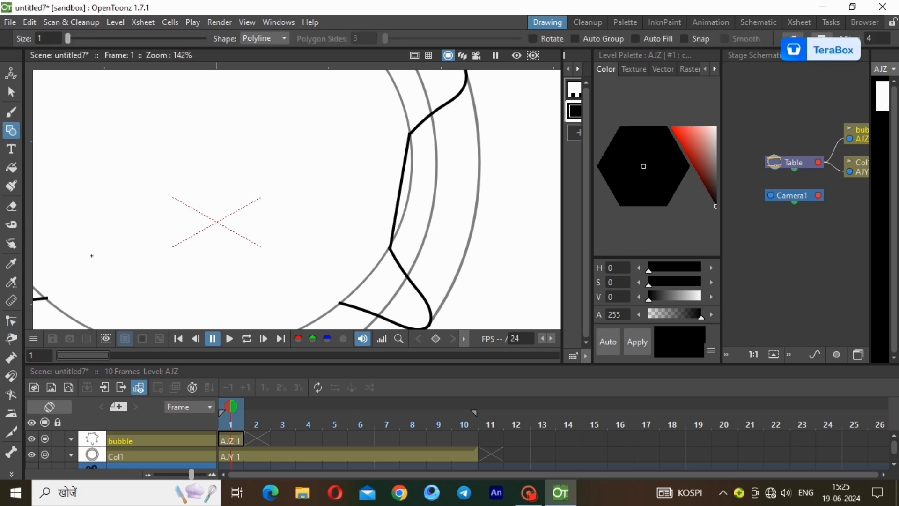
Step: Bow the line between the right and lower-right bumps outward into an arch touching the middle circle
left_click(18, 322)
left_click(398, 201)
left_click_drag(403, 171, 445, 181)
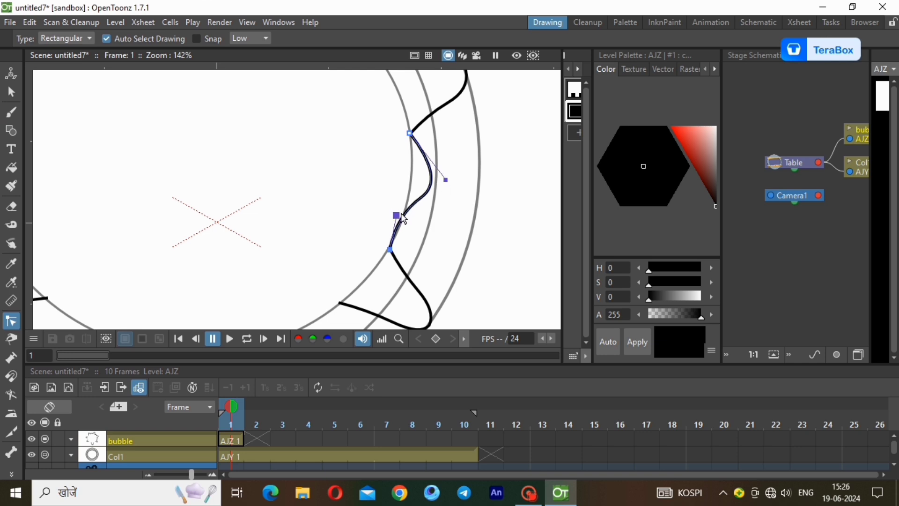
left_click_drag(400, 215, 420, 239)
left_click_drag(446, 179, 443, 167)
left_click(298, 262)
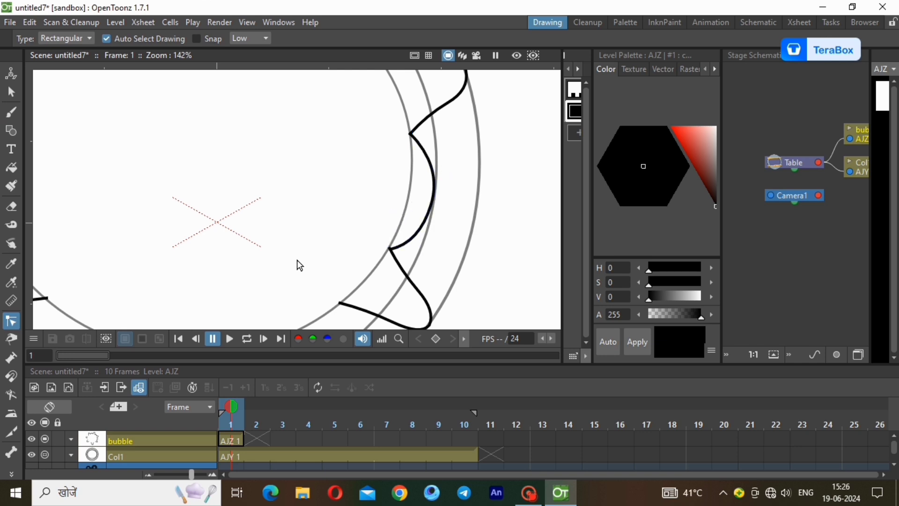
Step: Draw a straight polyline segment joining the inner ends of the lower-right and bottom bumps
scroll(403, 162, "down", 5)
scroll(351, 283, "up", 7)
left_click(12, 130)
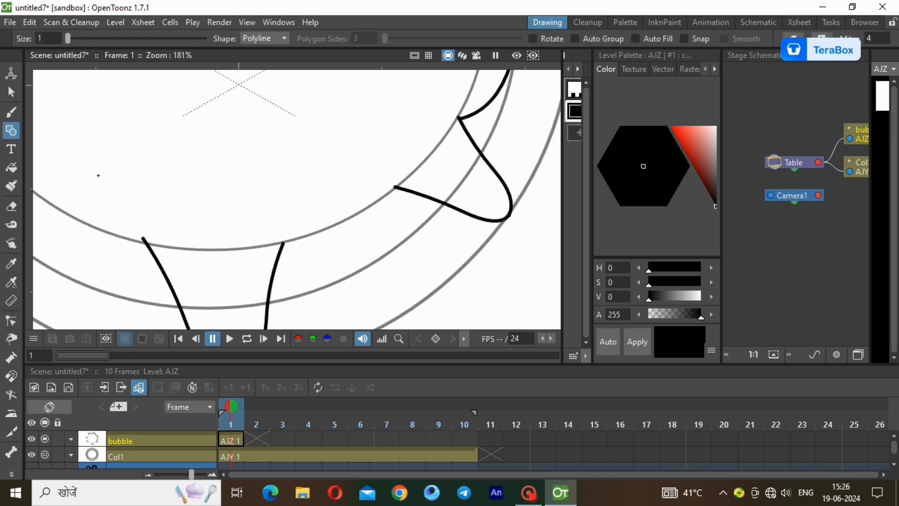
left_click(396, 187)
double_click(282, 244)
Step: Bend the line between the lower-right and bottom bumps outward into an arch reaching the middle circle
left_click(11, 321)
left_click(325, 226)
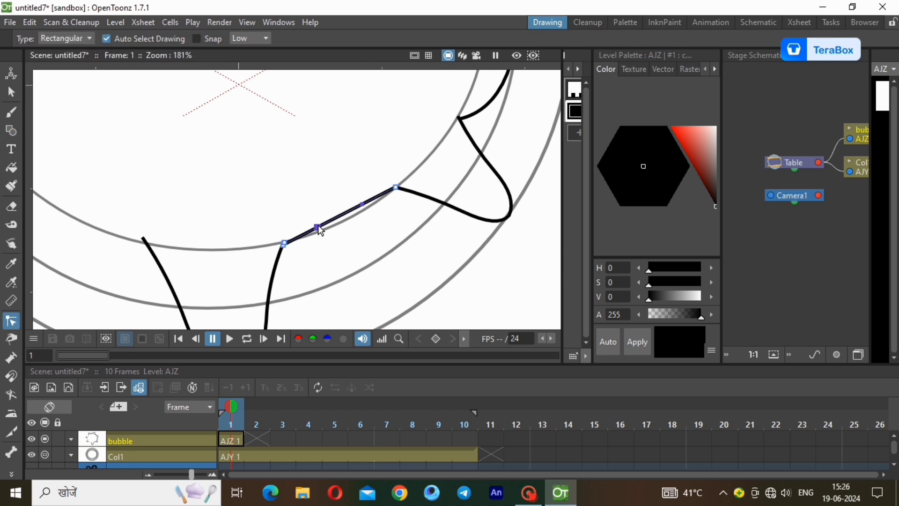
mouse_move(321, 230)
left_mouse_down()
mouse_move(330, 286)
mouse_move(420, 239)
left_mouse_up()
left_click(423, 144)
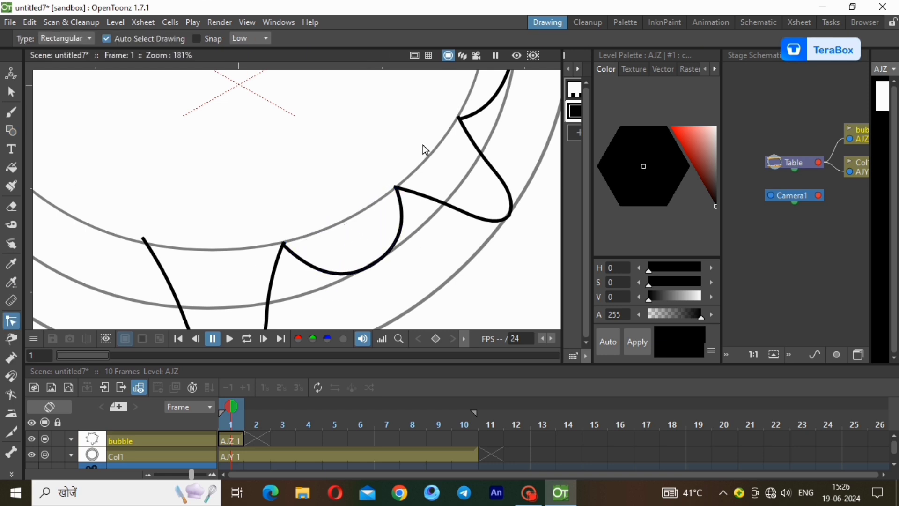
Step: Draw a straight polyline segment joining the facing inner ends of the lower-left and bottom bumps
scroll(422, 145, "down", 8)
scroll(230, 109, "up", 6)
key("g")
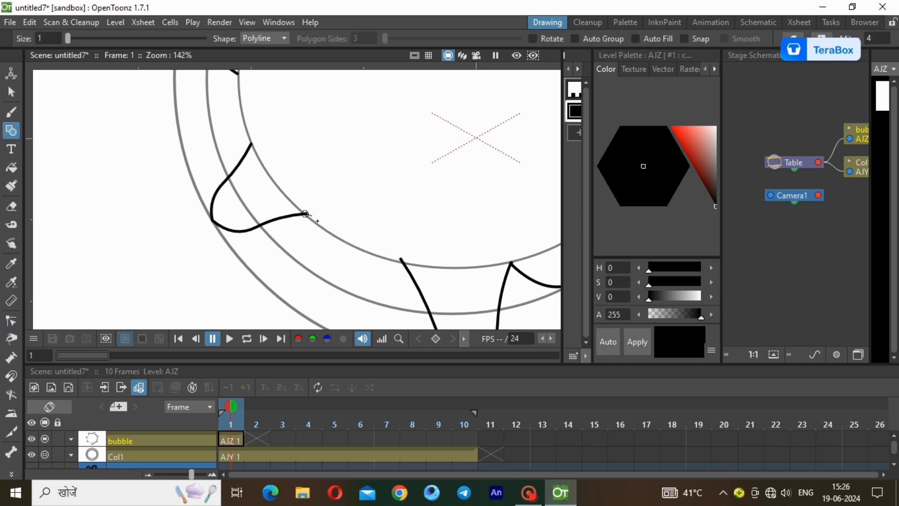
double_click(402, 258)
Step: Bend the line between the lower-left and bottom bumps outward into an arch reaching toward the middle circle
left_click(11, 322)
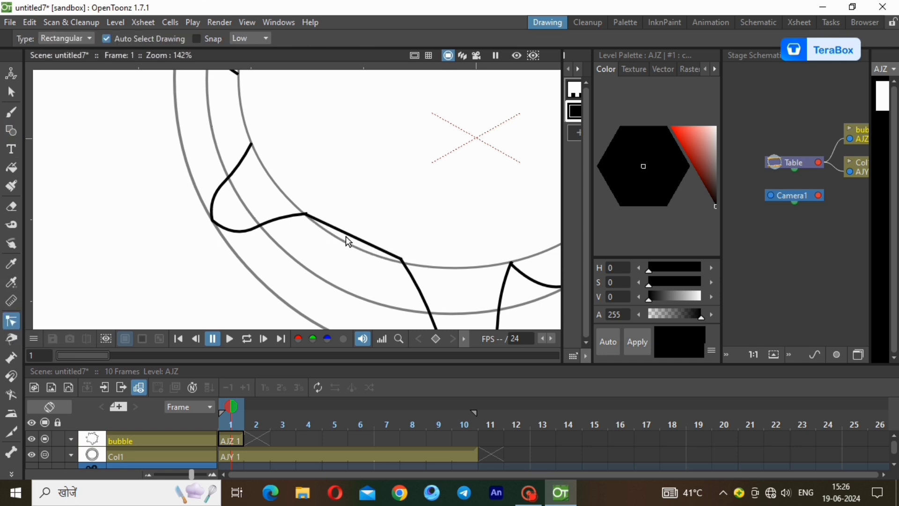
left_click(348, 236)
left_click_drag(334, 227, 295, 271)
left_click_drag(373, 245, 379, 306)
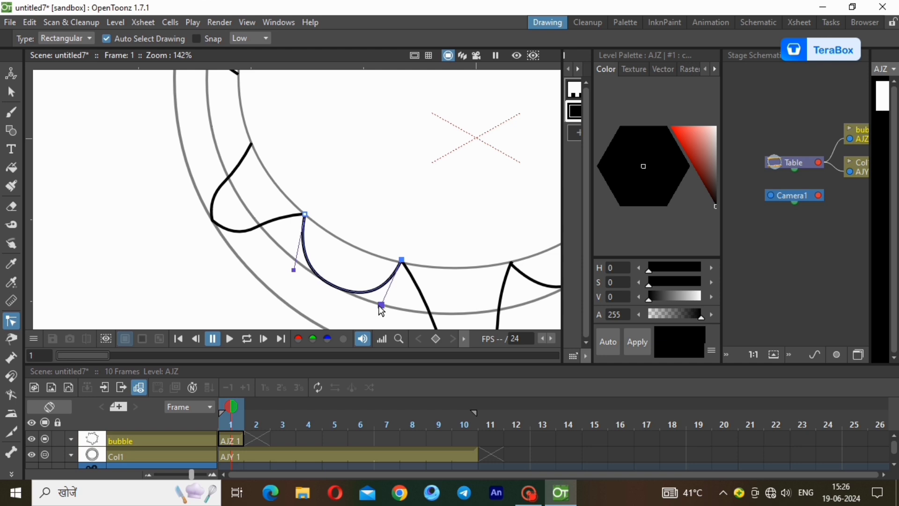
Step: Draw a straight polyline segment joining the facing inner ends of the left and lower-left bumps
scroll(363, 213, "down", 5)
scroll(353, 199, "down", 1)
scroll(353, 198, "up", 1)
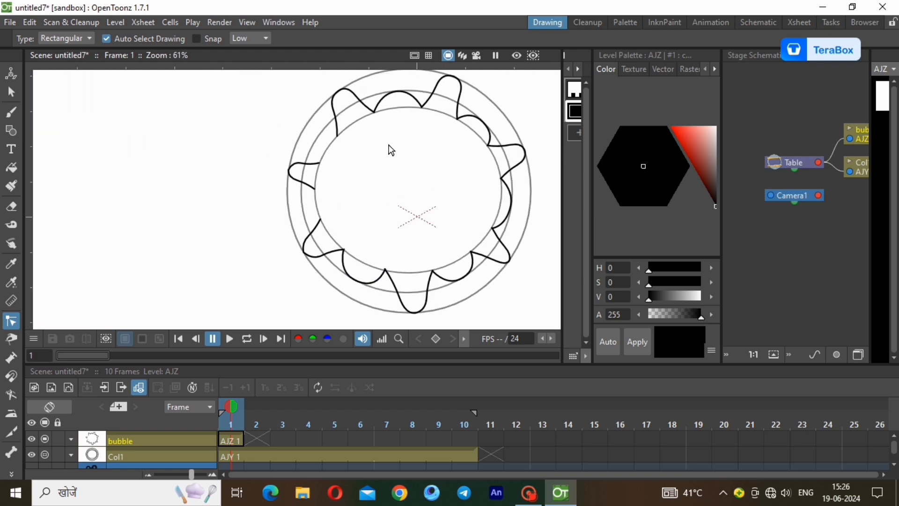
scroll(387, 146, "up", 5)
scroll(350, 219, "up", 2)
left_click(11, 131)
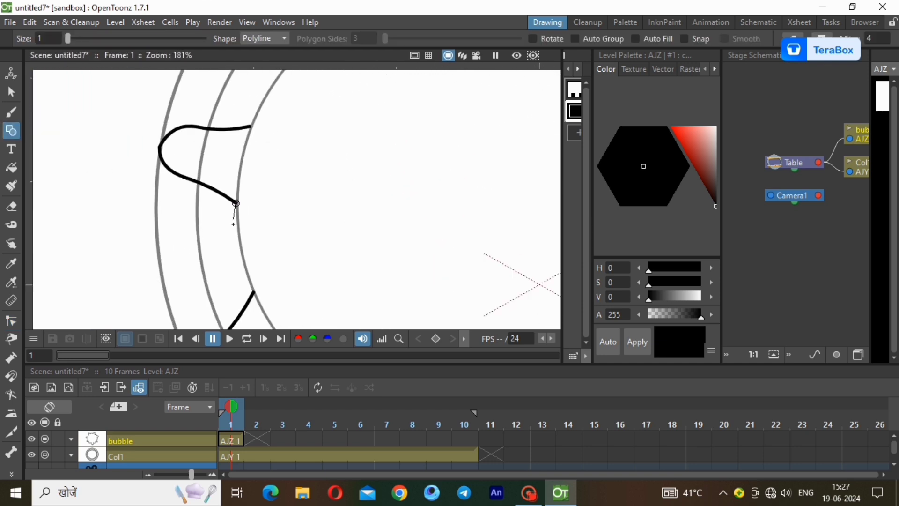
double_click(254, 292)
Step: Bow the line between the left and lower-left bumps outward into an arch touching the middle circle
key("c")
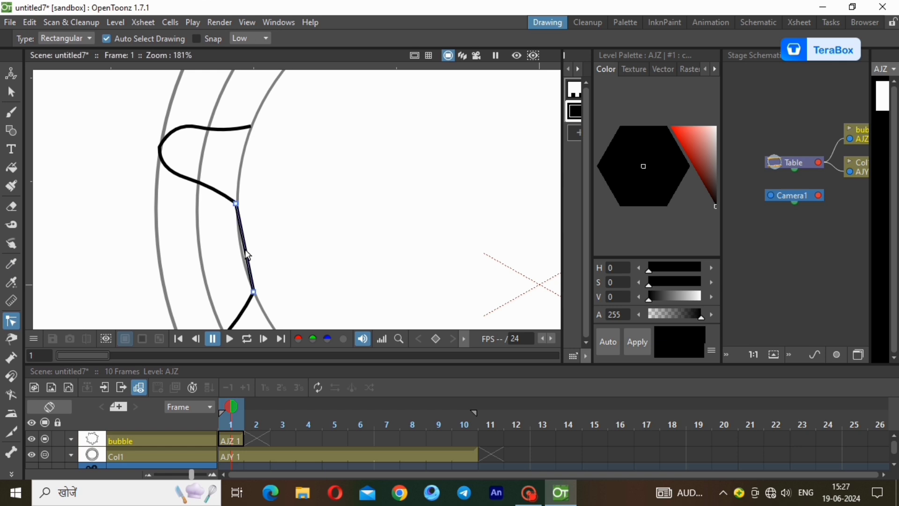
left_click_drag(248, 255, 203, 301)
left_click_drag(211, 193, 197, 210)
left_click(308, 243)
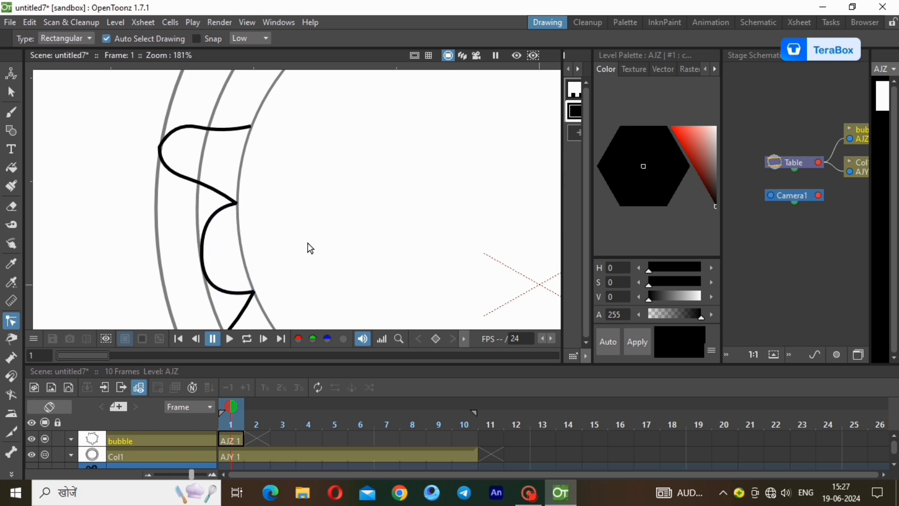
Step: Draw a straight polyline segment joining the facing inner ends of the left and upper-left bumps
scroll(308, 243, "down", 4)
scroll(291, 251, "up", 5)
key("g")
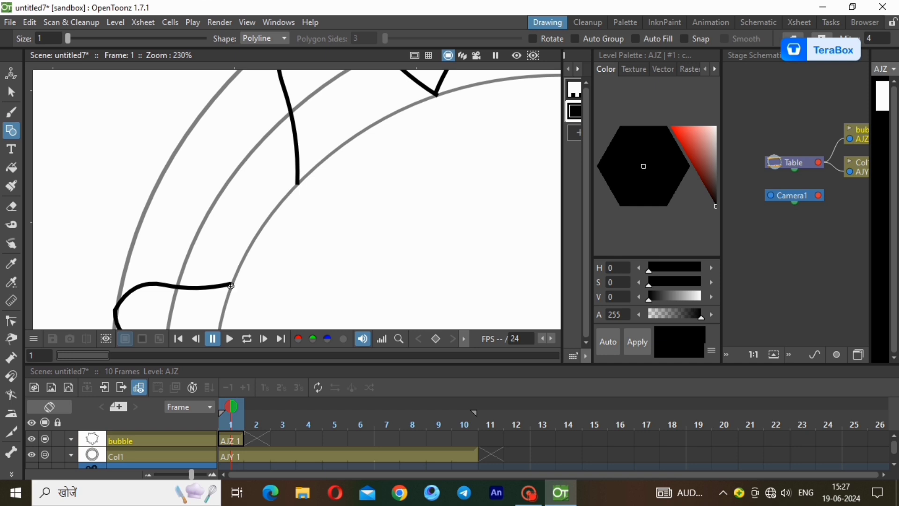
left_click(231, 286)
double_click(298, 184)
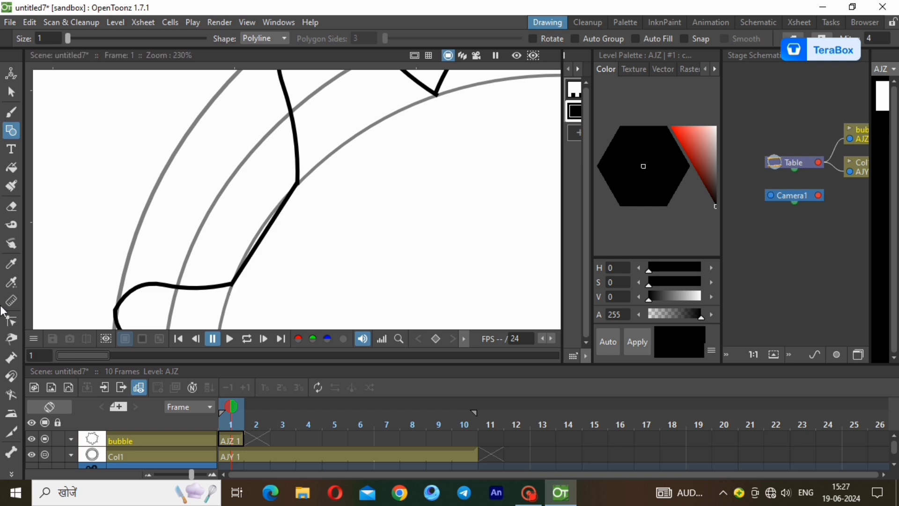
Step: Shape the line between the left and upper-left bumps into an outward arch reaching the middle circle
left_click(11, 321)
left_click(253, 251)
left_click_drag(253, 250, 188, 221)
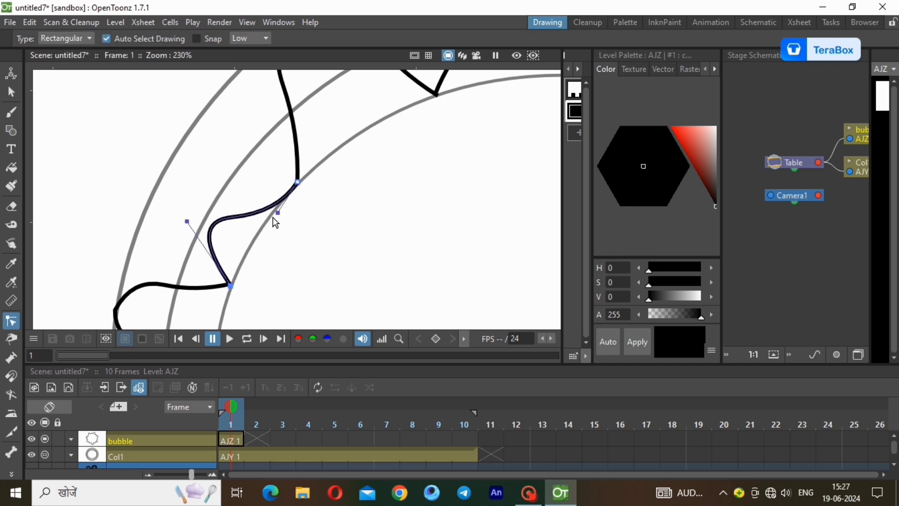
left_click_drag(278, 213, 255, 156)
left_click_drag(187, 221, 189, 226)
left_click(289, 261)
Step: Select the entire bubble outline in frame 1 and copy it
scroll(289, 261, "down", 4)
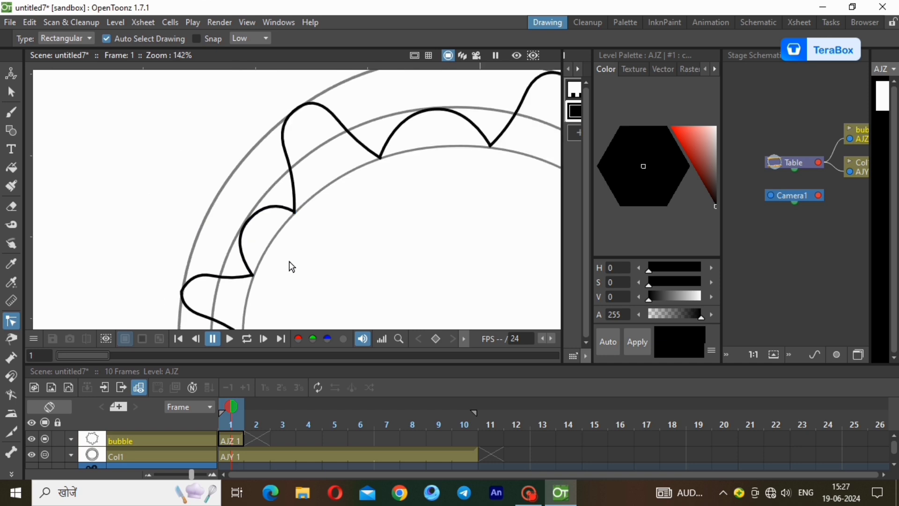
scroll(292, 267, "down", 4)
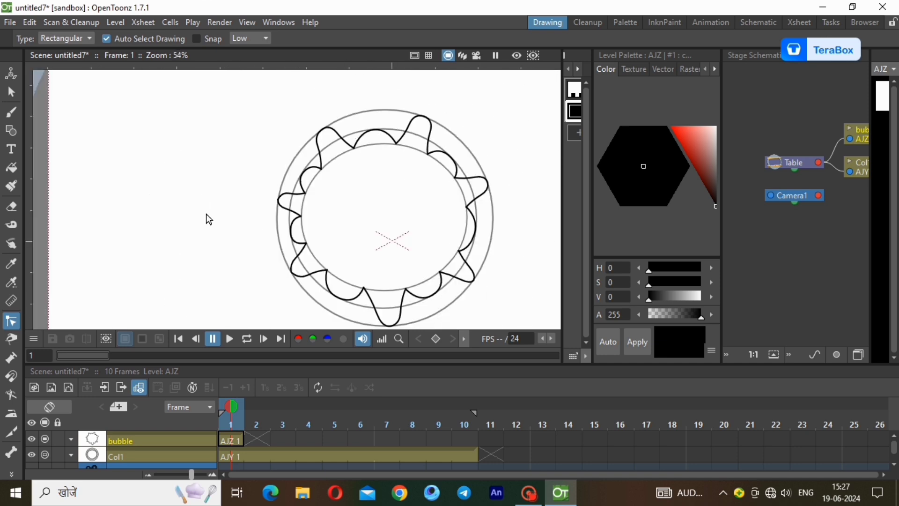
scroll(205, 213, "down", 1)
scroll(114, 223, "down", 3)
scroll(343, 243, "up", 1)
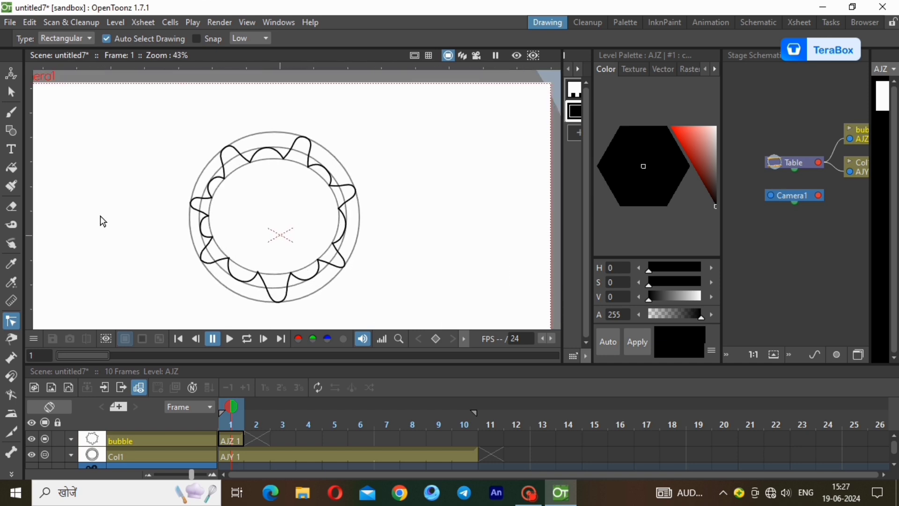
key("s")
left_click_drag(105, 91, 381, 311)
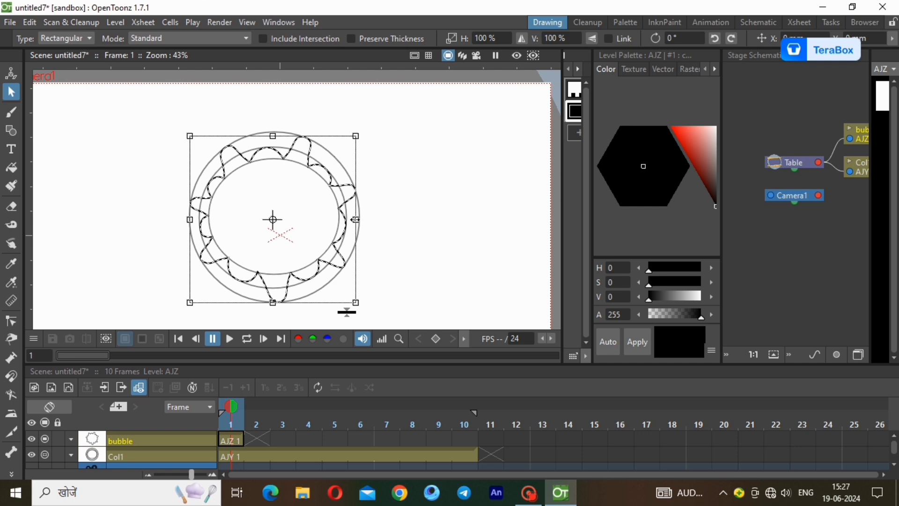
Step: Create a new Toonz vector level at frame 2 of the bubble column and paste the copied outline into it
left_click(256, 438)
left_click(120, 24)
mouse_move(158, 38)
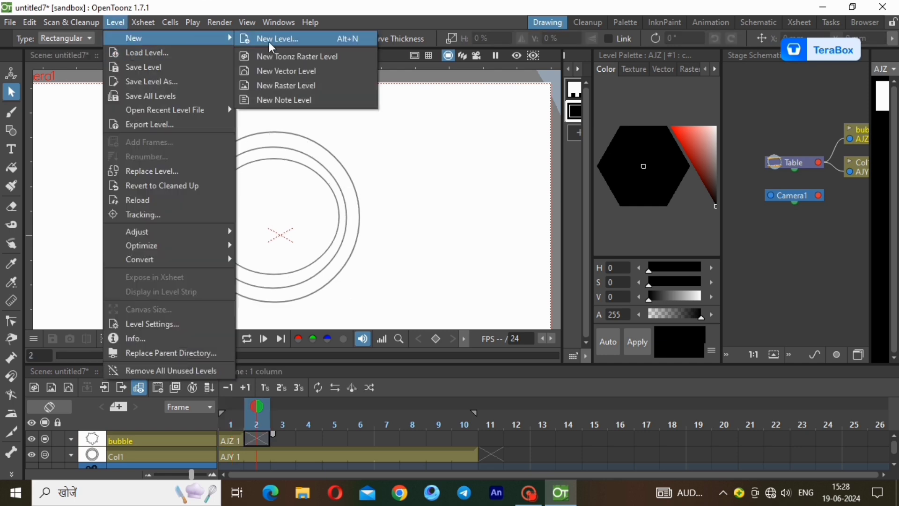
left_click(281, 71)
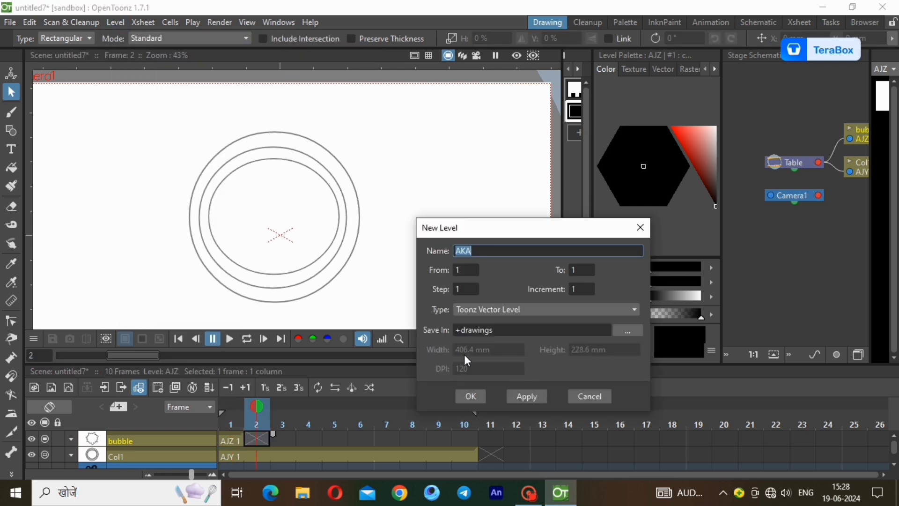
left_click(478, 394)
key("ctrl+v")
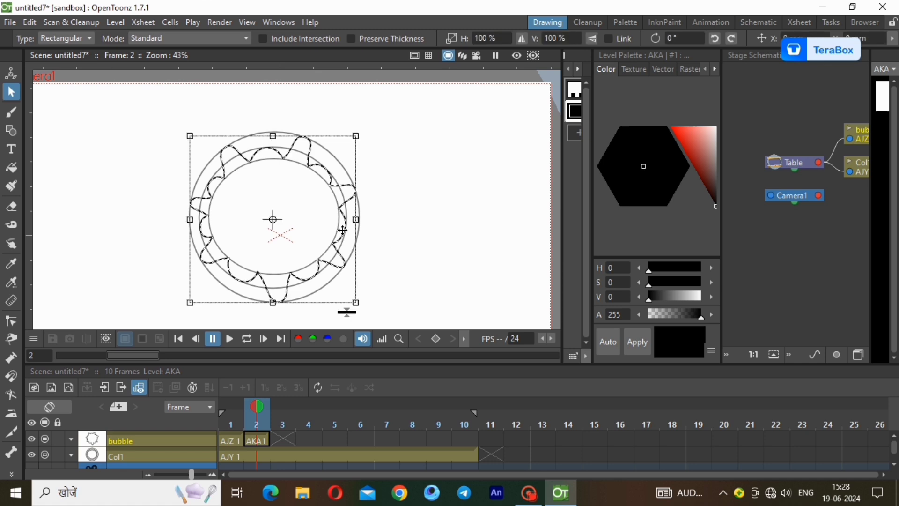
Step: Move the bubble column's center point to the middle of the guide circles, at about X -5.43 mm, Y 12.84 mm
left_click(11, 74)
left_click(112, 39)
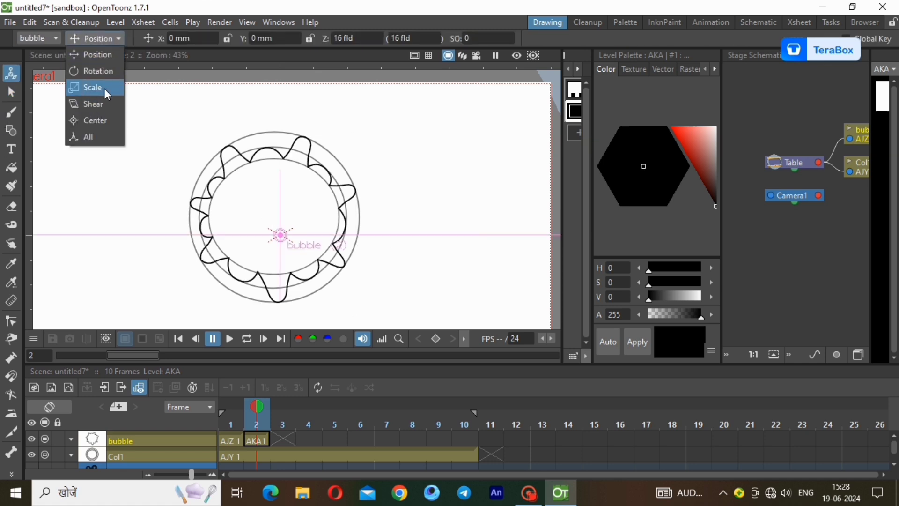
left_click(94, 83)
left_click_drag(282, 235, 273, 219)
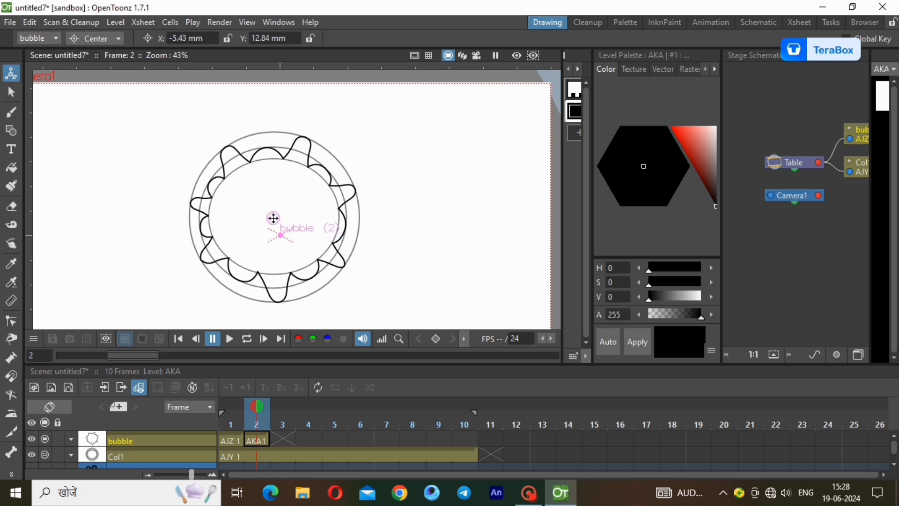
Step: Turn on onion skin so that frame 1 shows behind the frame 2 drawing of the bubble column
scroll(273, 218, "up", 1)
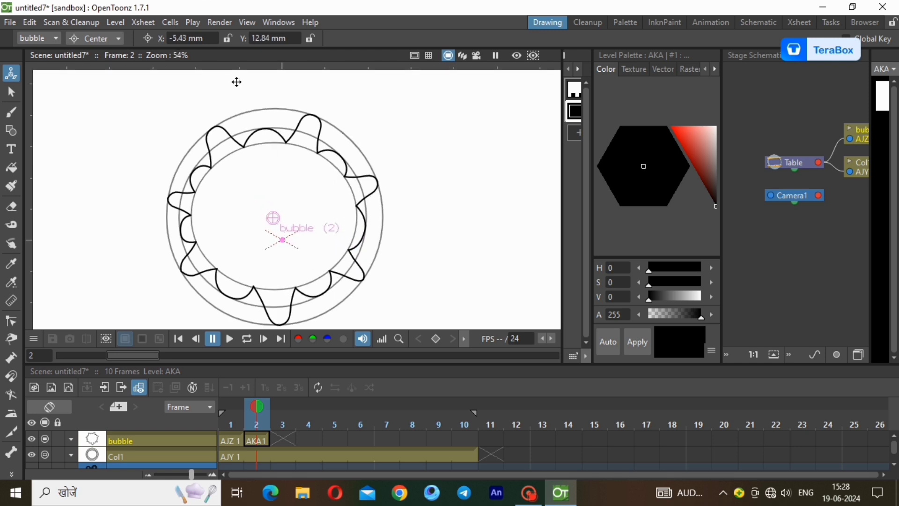
scroll(238, 84, "down", 1)
scroll(269, 202, "up", 1)
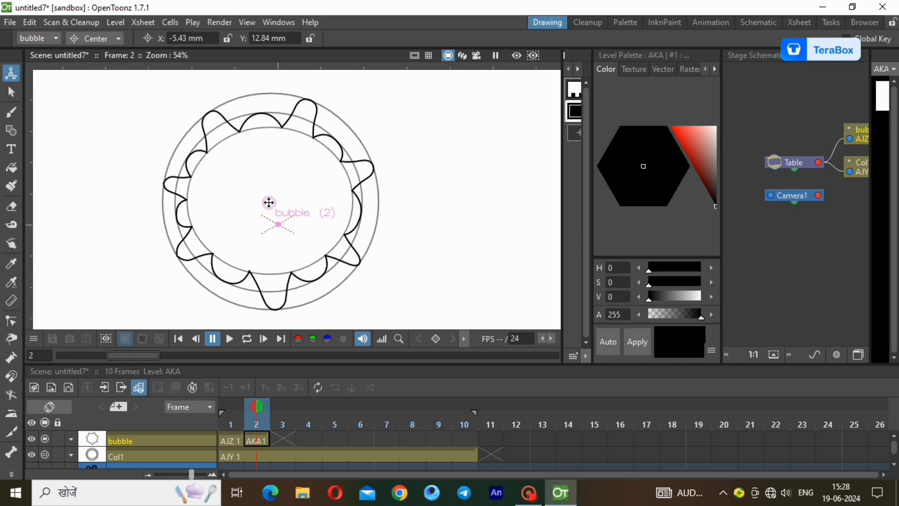
scroll(269, 202, "up", 1)
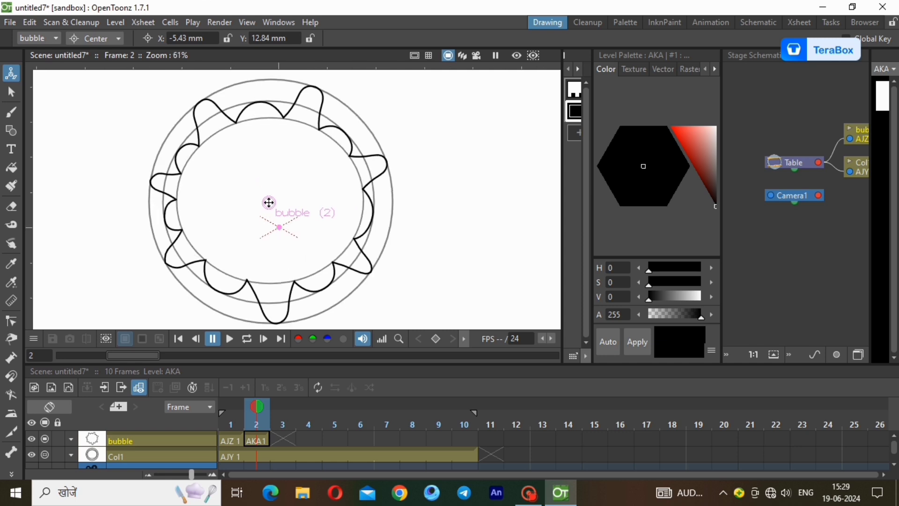
key("s")
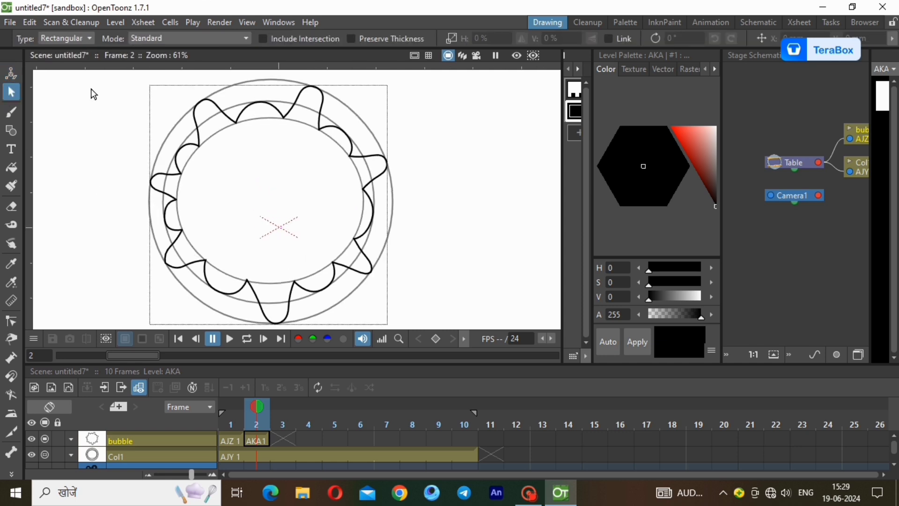
left_click_drag(257, 406, 230, 410)
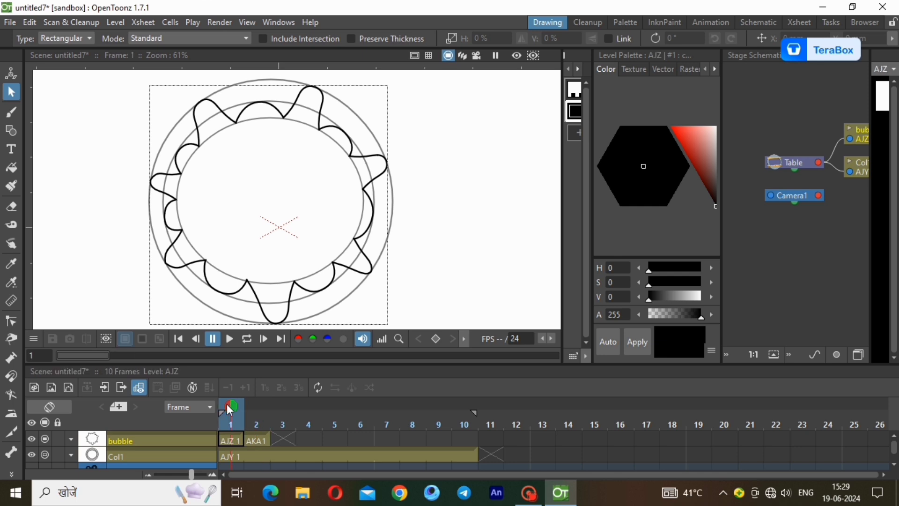
left_click(257, 440)
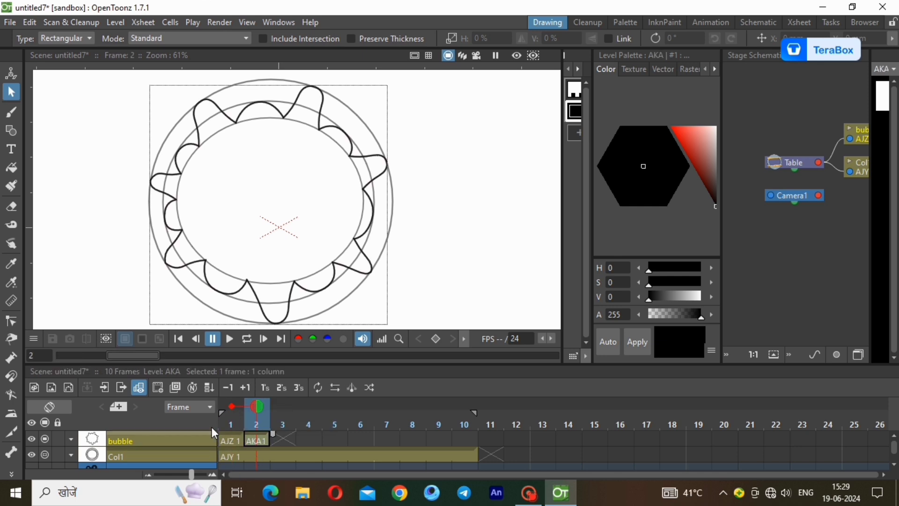
Step: Rotate the whole frame 2 outline by about -3.52° and compare it with the frame 1 drawing
mouse_move(91, 80)
left_mouse_down()
mouse_move(282, 219)
mouse_move(419, 337)
left_mouse_up()
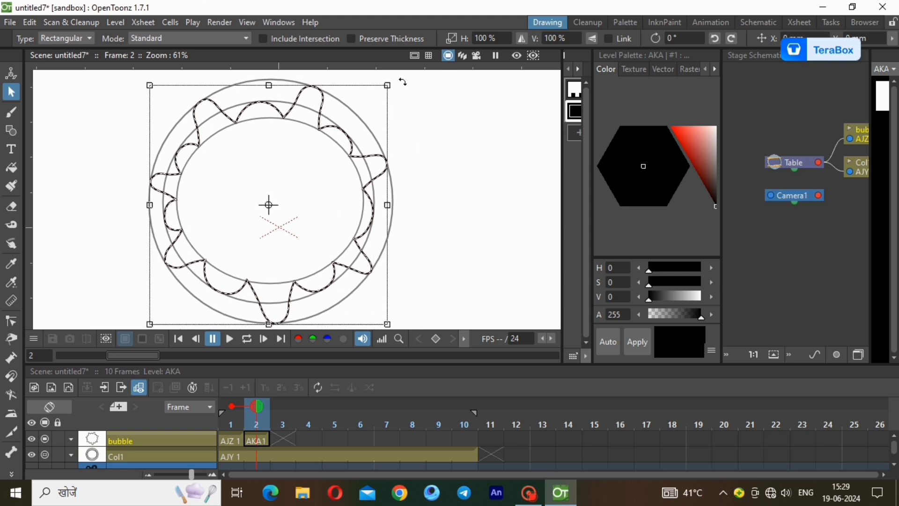
left_click_drag(403, 82, 414, 88)
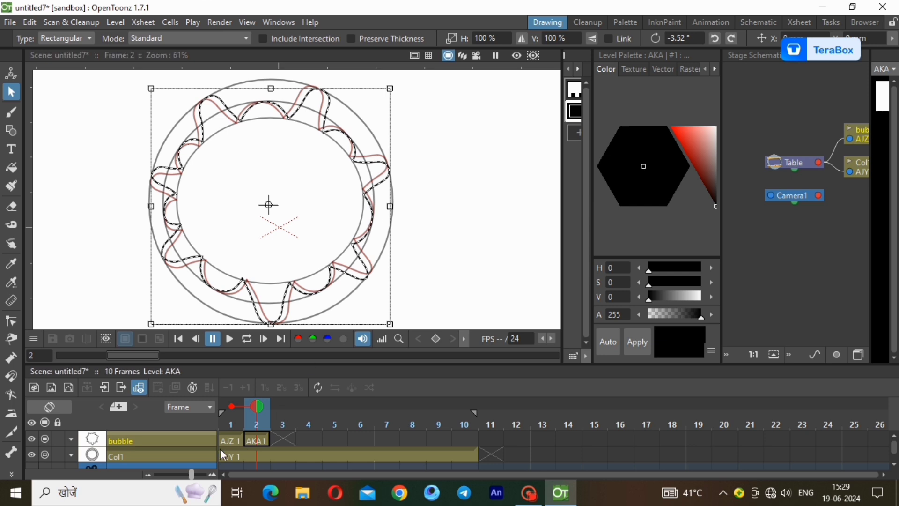
left_click(228, 439)
left_click(256, 441)
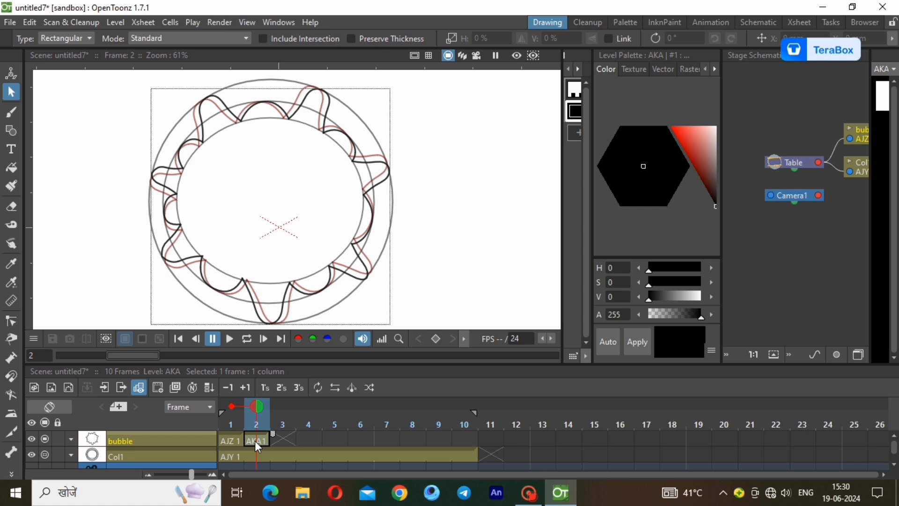
Step: Copy the frame 2 outline and paste it into a new vector level at frame 3 of the bubble column
left_click_drag(70, 85, 380, 274)
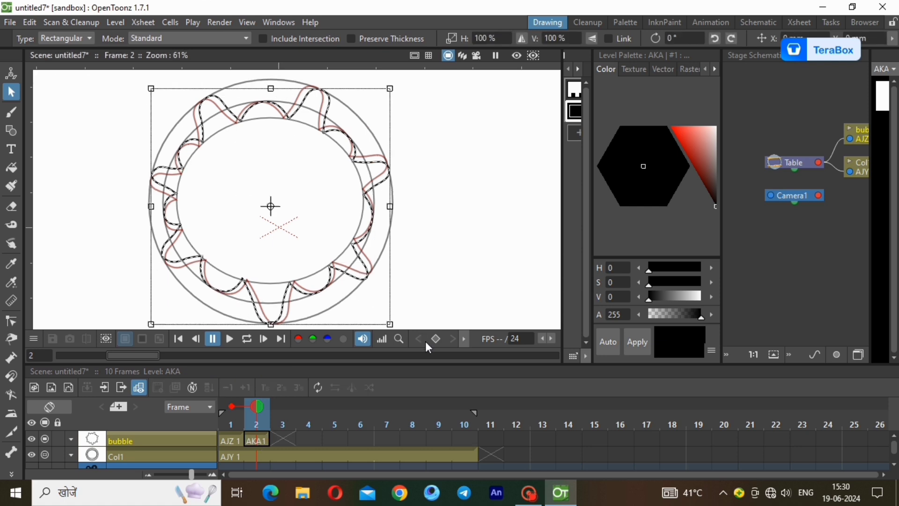
left_click(283, 439)
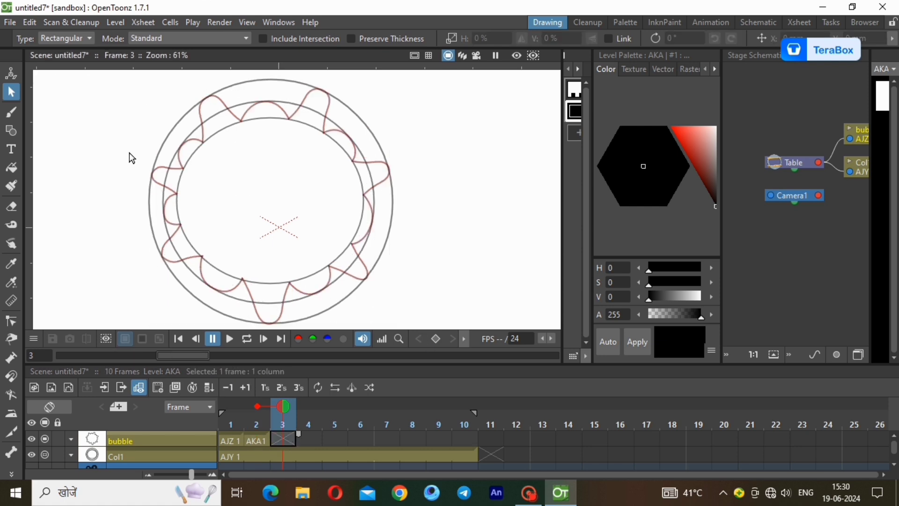
left_click(115, 22)
key("Escape")
left_click(467, 400)
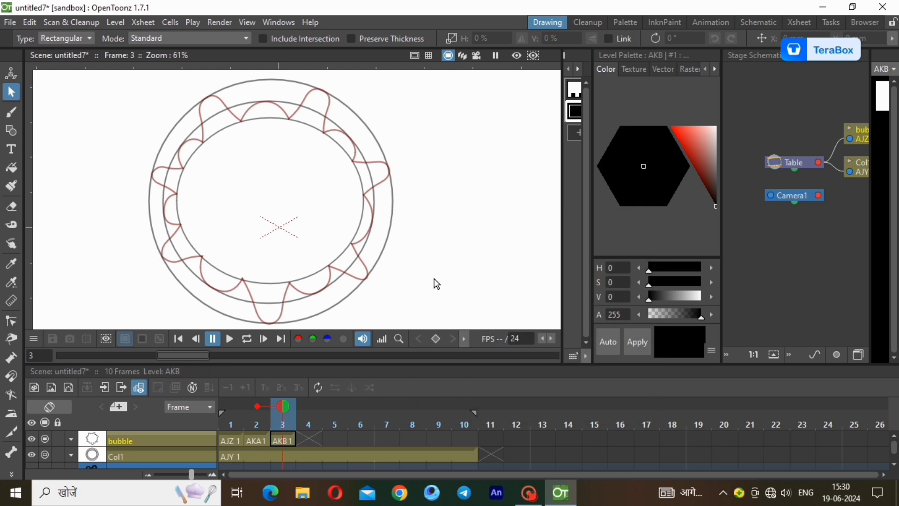
key("ctrl+a")
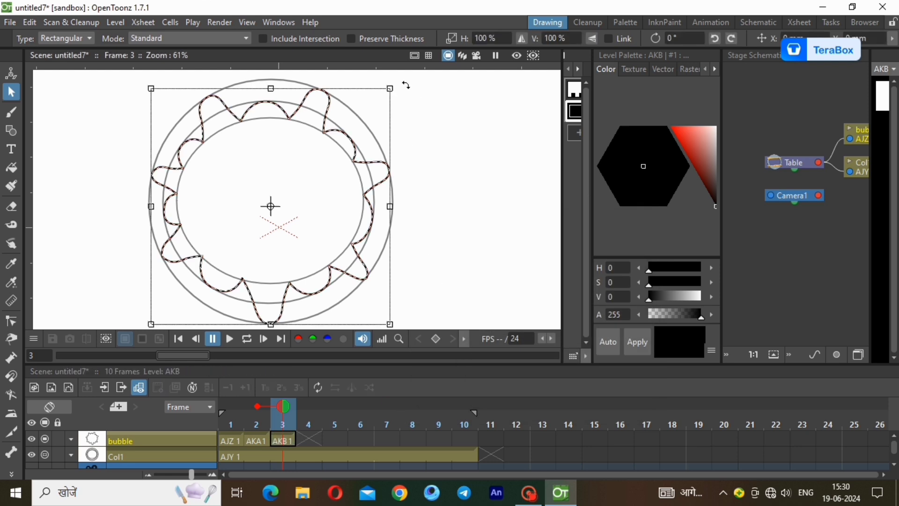
Step: Rotate the pasted frame 3 outline by about -4.43° and compare it with the frame 1 drawing
left_click_drag(407, 85, 418, 95)
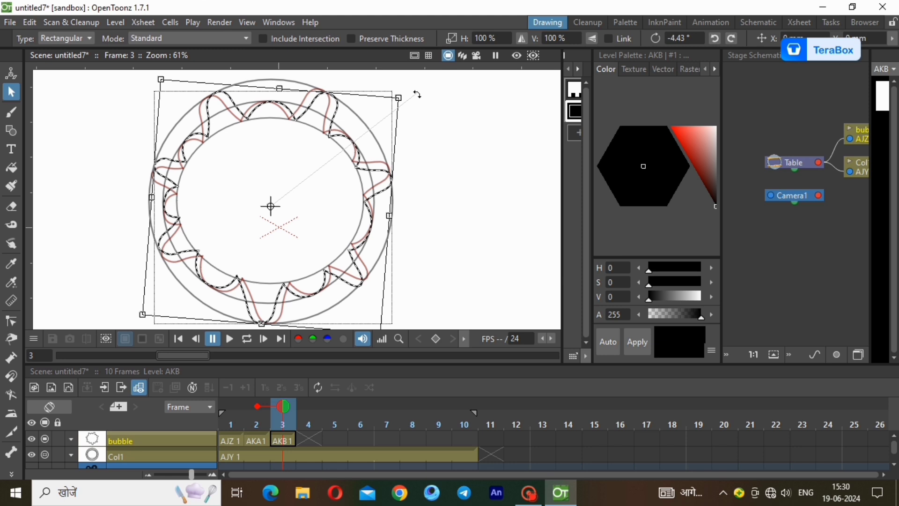
left_click_drag(417, 95, 420, 94)
left_click(228, 439)
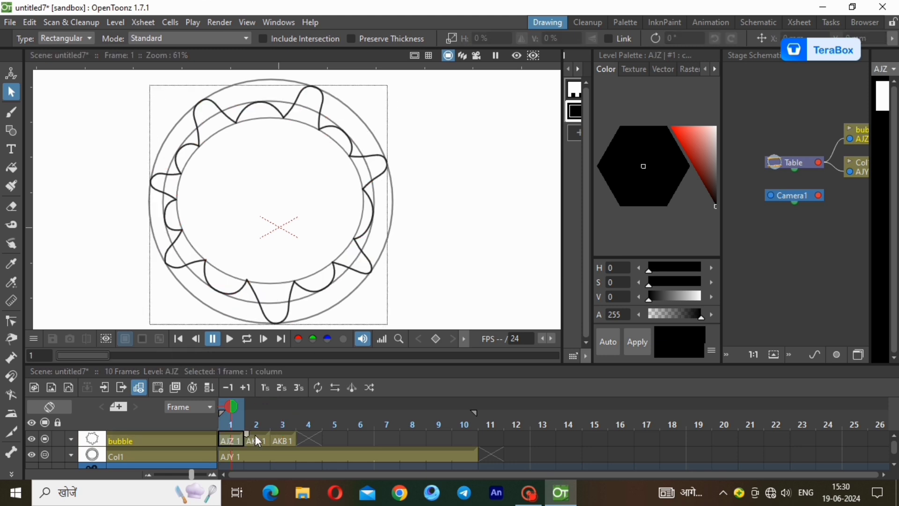
left_click(294, 443)
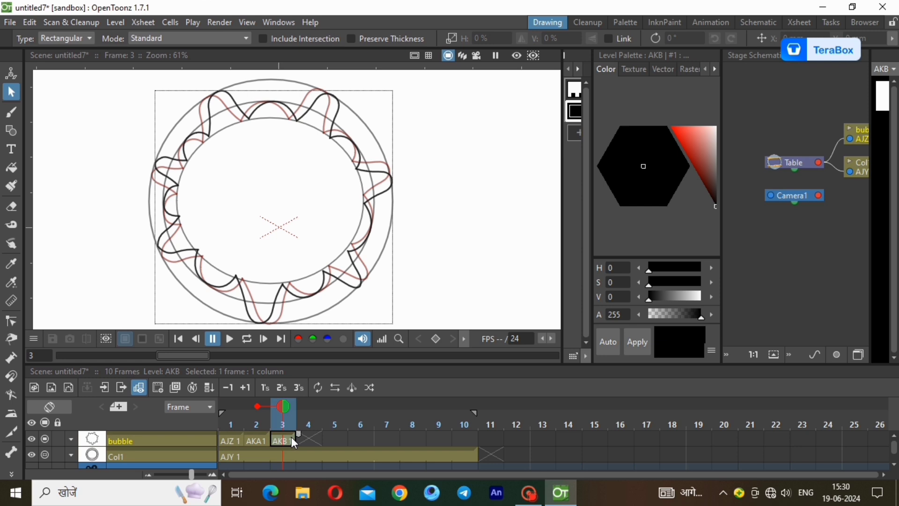
Step: Copy the frame 3 outline into a new vector level at frame 4 of the bubble column and rotate it by about -9.55°
left_click_drag(114, 73, 414, 328)
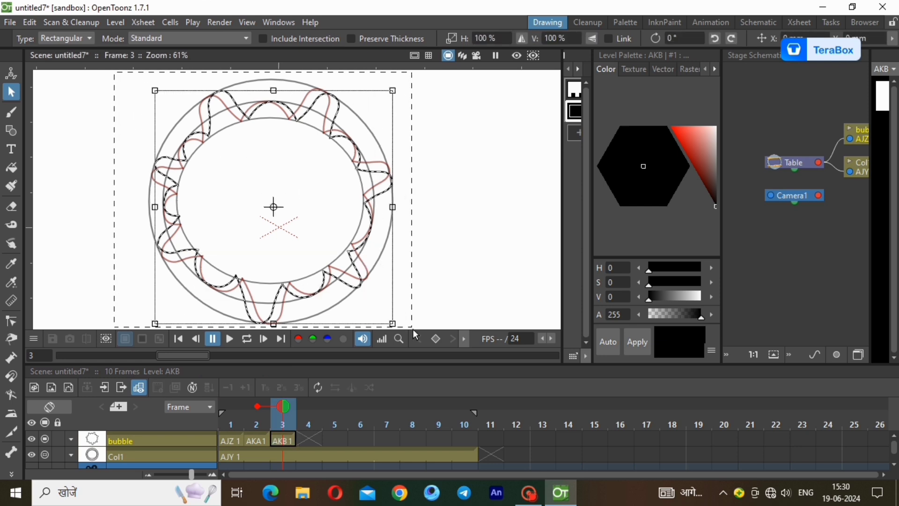
left_click(304, 433)
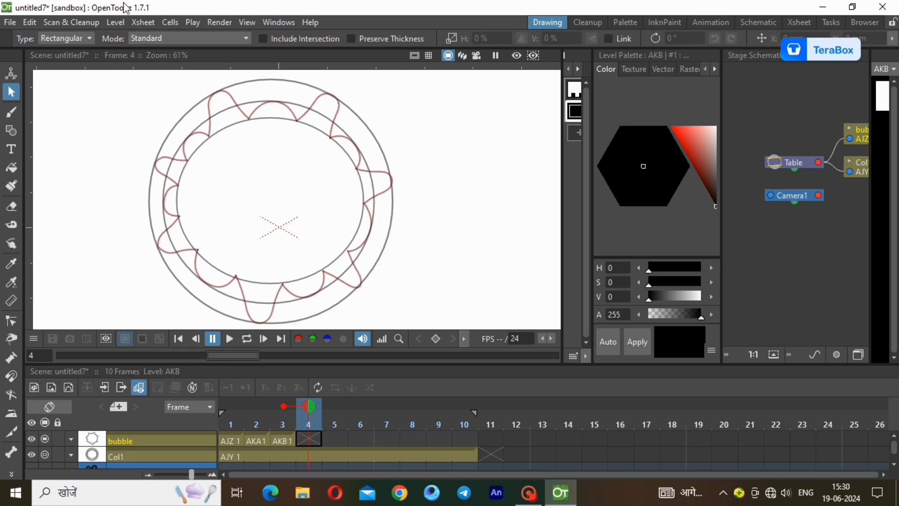
left_click(116, 23)
mouse_move(140, 38)
left_click(283, 71)
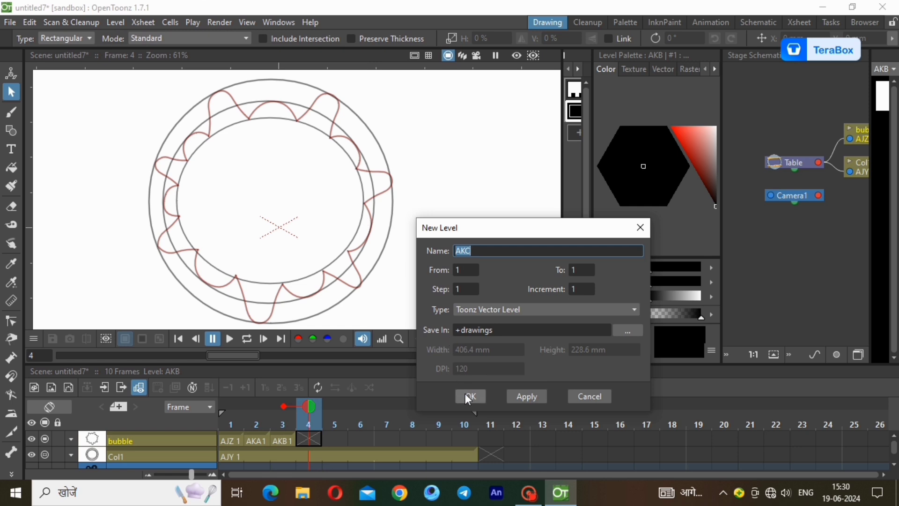
left_click(469, 398)
key("ctrl+a")
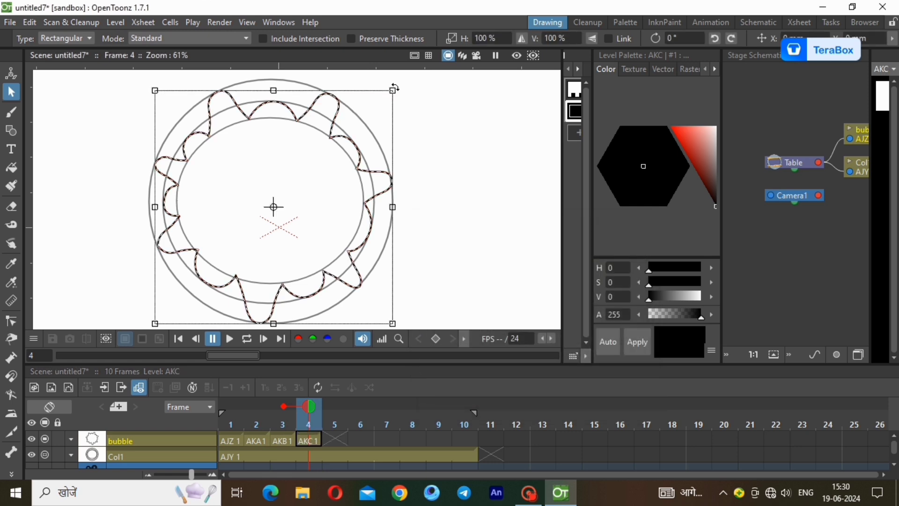
mouse_move(396, 88)
left_mouse_down()
mouse_move(416, 114)
mouse_move(407, 115)
left_mouse_up()
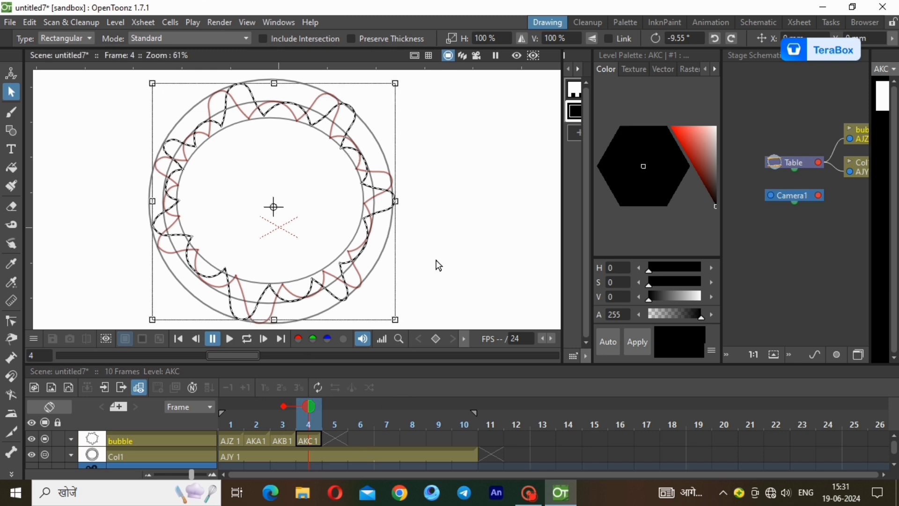
Step: Copy the frame 4 outline into a new vector level at frame 5 of the bubble column and rotate it slightly clockwise
left_click(336, 440)
left_click(115, 23)
mouse_move(123, 31)
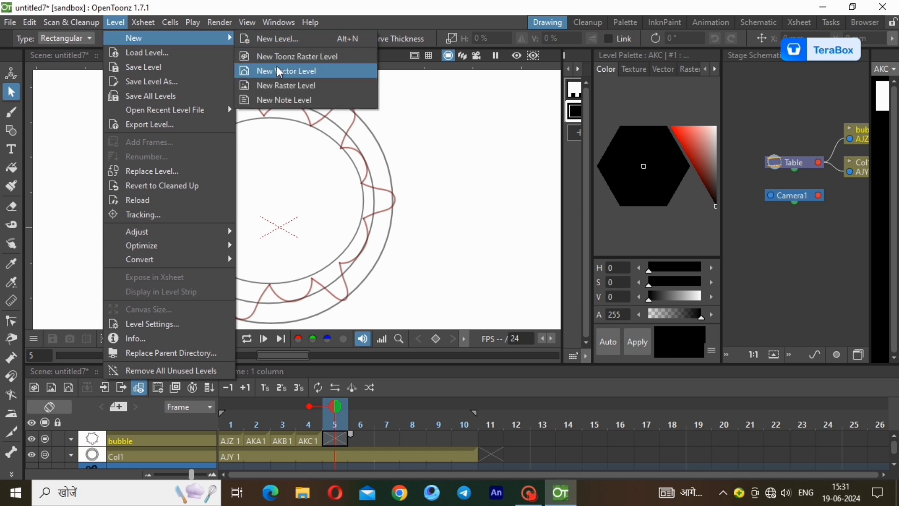
left_click(262, 66)
left_click(471, 396)
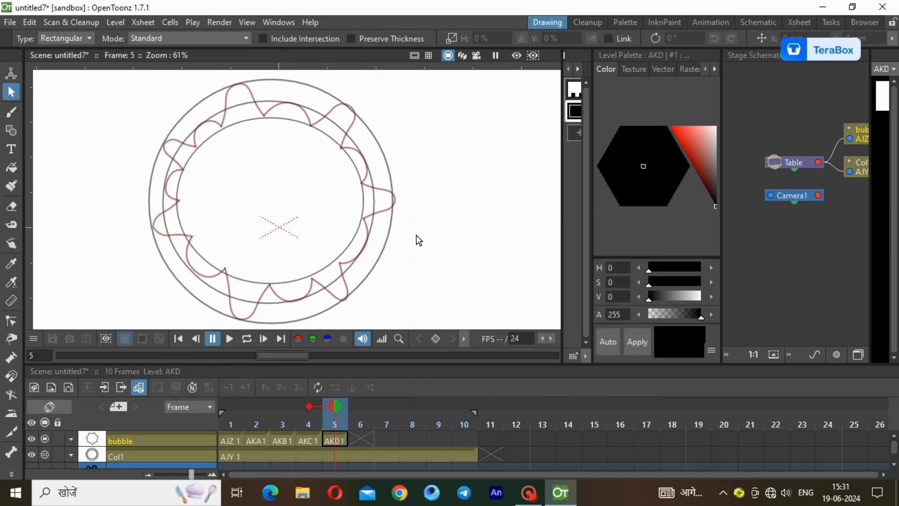
key("ctrl+v")
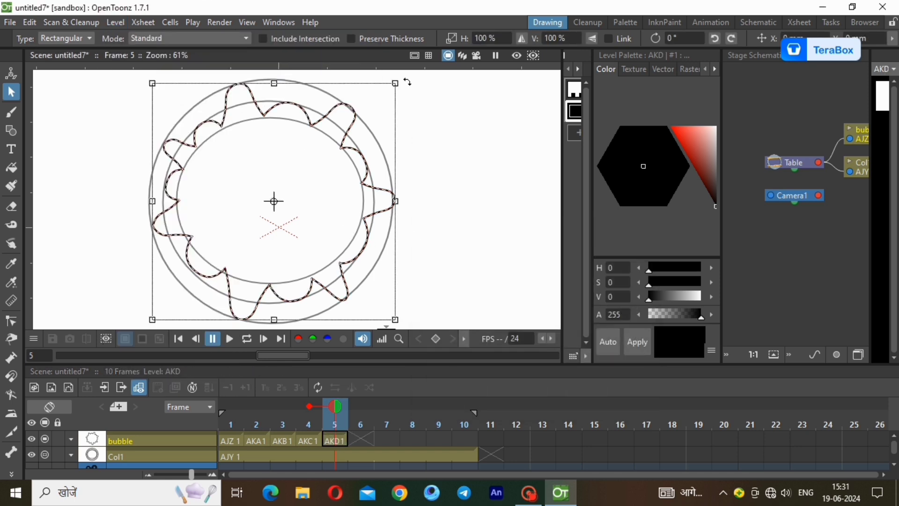
left_click_drag(408, 82, 429, 109)
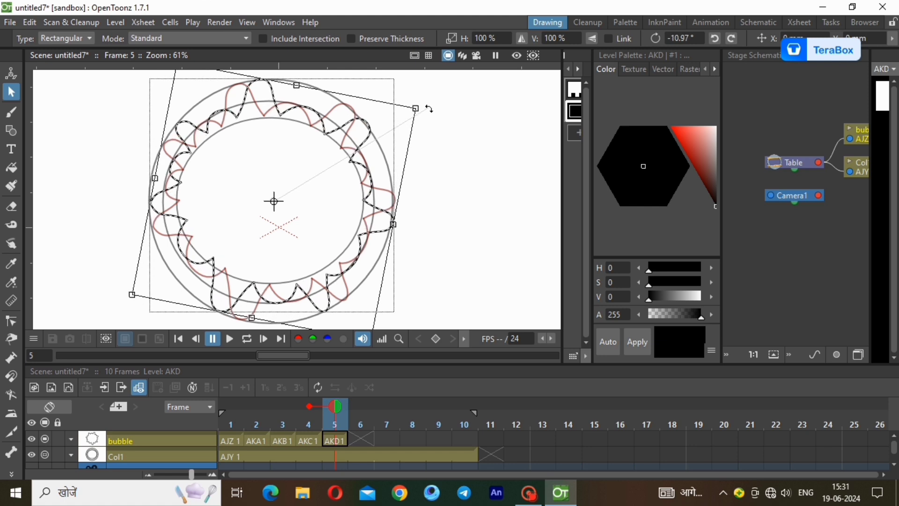
left_click_drag(430, 109, 425, 96)
Step: Play the bubble animation in a loop from frame 1 to check the rotation, and stop it
left_click(226, 439)
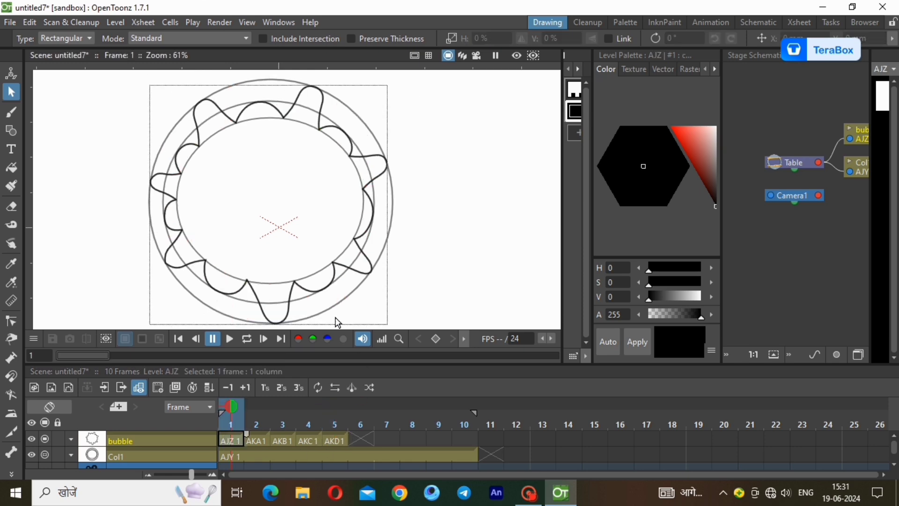
left_click(230, 338)
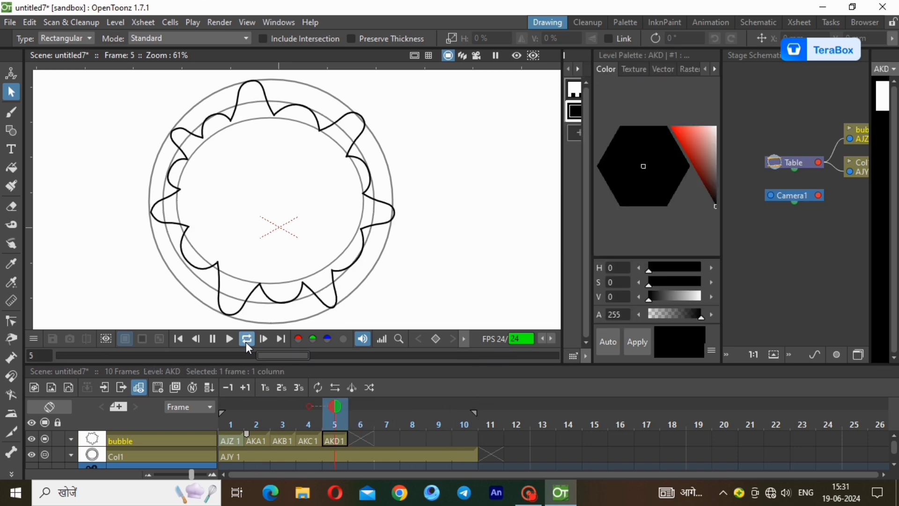
left_click(246, 341)
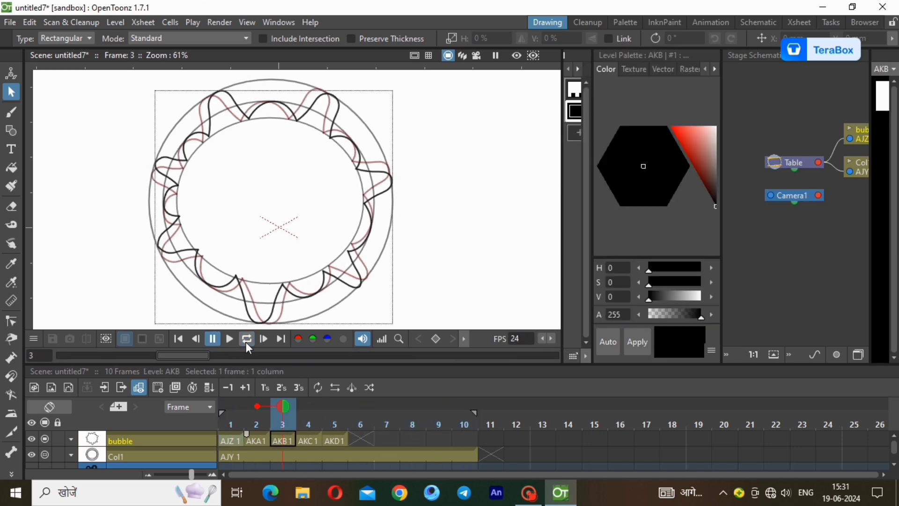
Step: Turn off the onion skin and the guide circle column's visibility in the animation workspace, and loop the bubble animation from frame 1
left_click(715, 26)
left_click(537, 182)
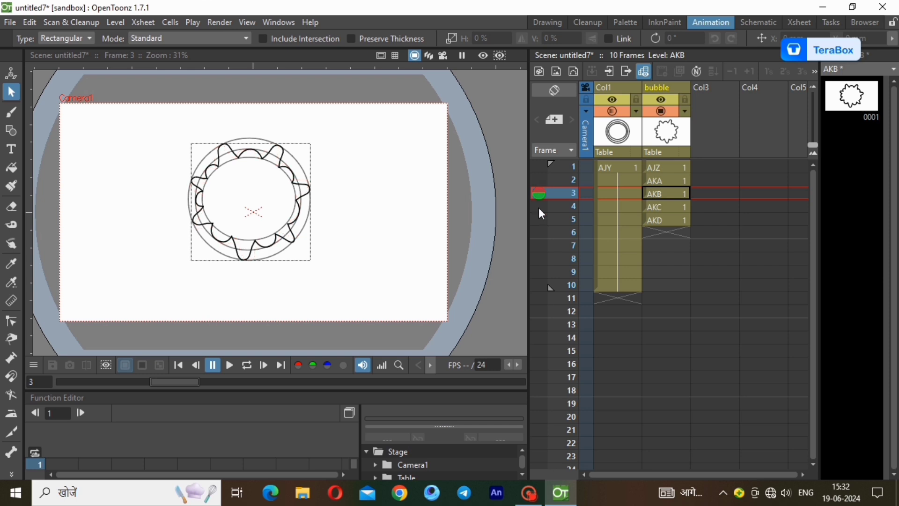
left_click(616, 100)
left_click(616, 111)
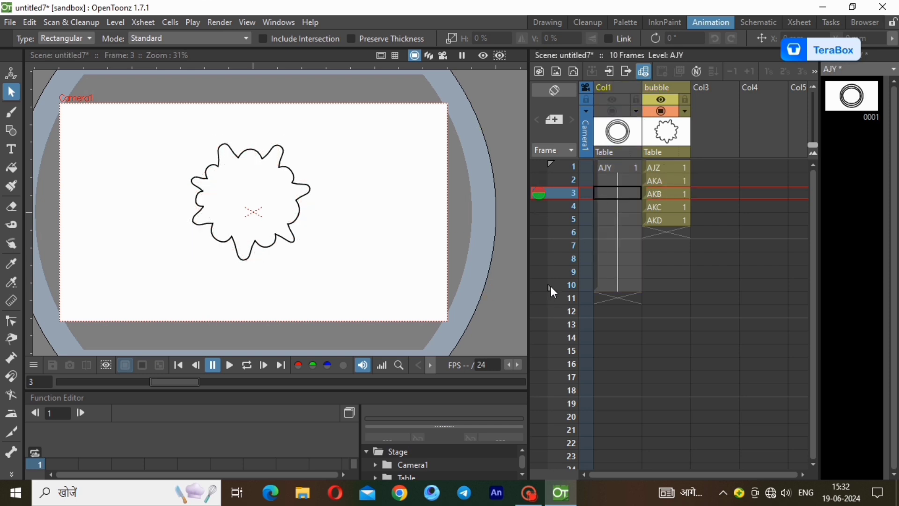
left_click(665, 168)
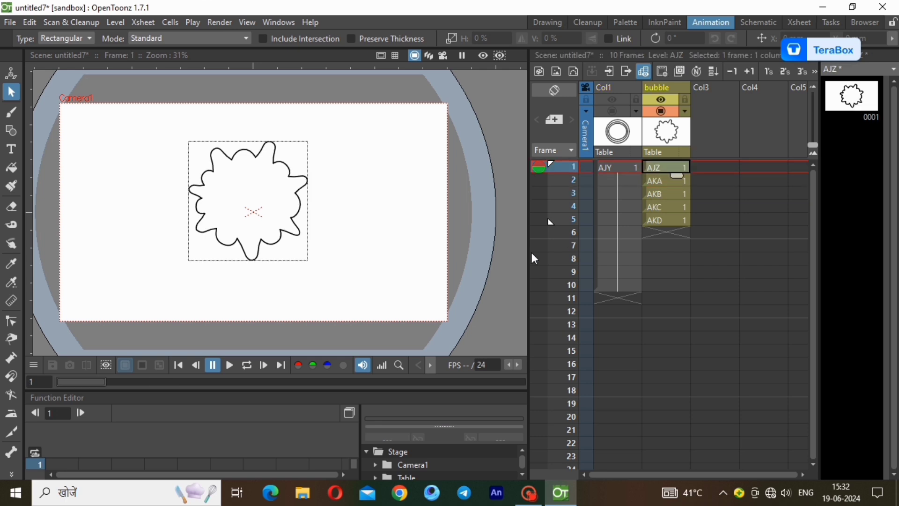
left_click(252, 366)
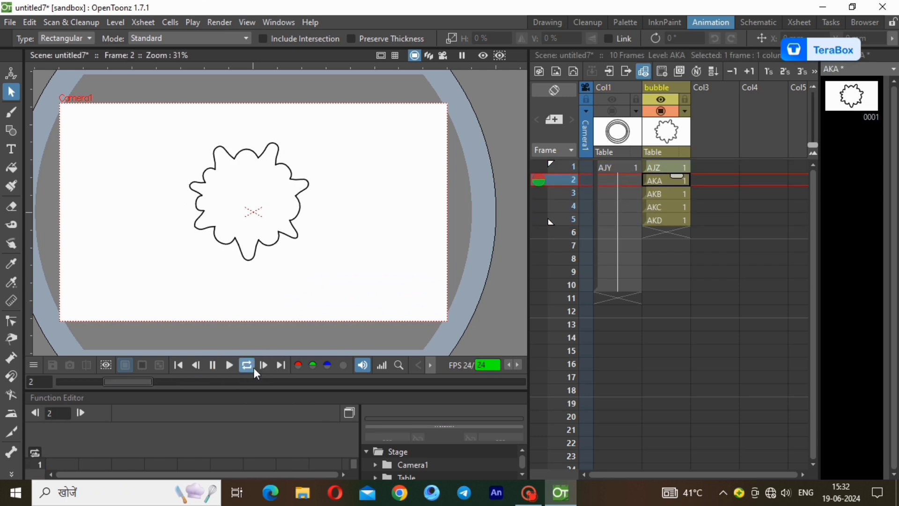
Step: Extend each of the five bubble drawings to a four-frame exposure, ending at frame 20, and loop the animation from frame 1
left_click(667, 170)
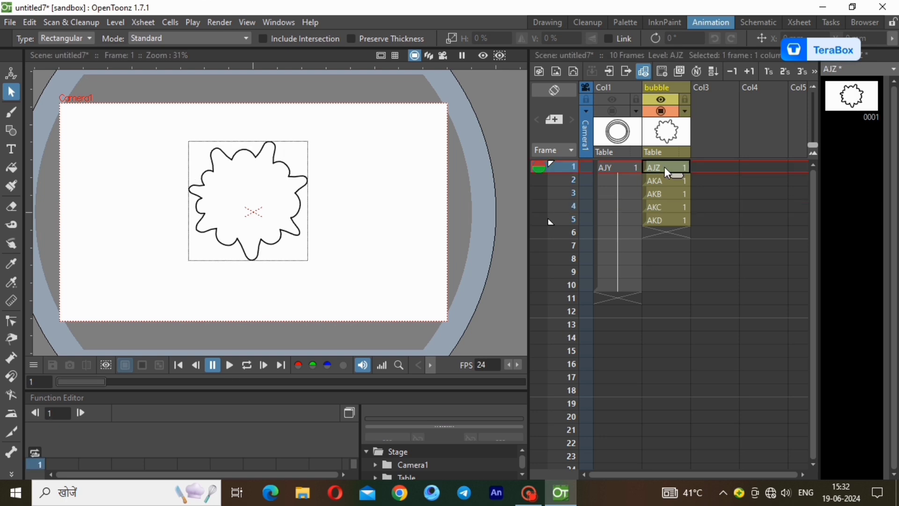
left_click_drag(677, 177, 678, 427)
left_click(674, 223)
left_click(667, 273)
left_click(665, 327)
left_click(661, 380)
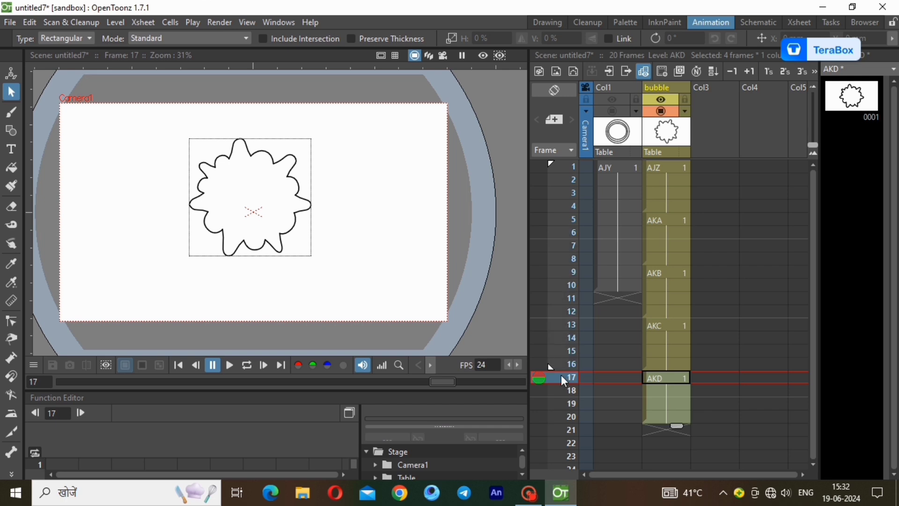
left_click(667, 169)
left_click(246, 365)
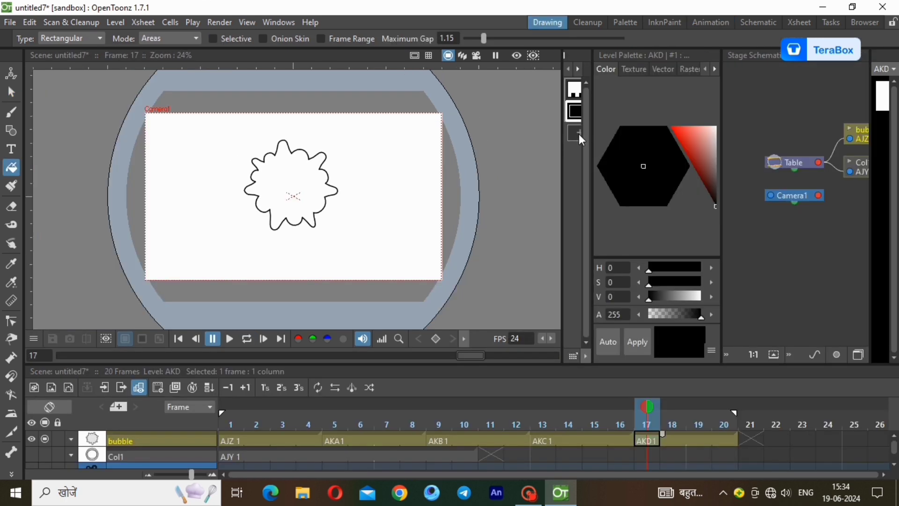
Step: Add a light grey palette style (H 0, S 0, V 90) and fill the frame 17 bubble drawing with it
right_click(579, 134)
left_click(612, 296)
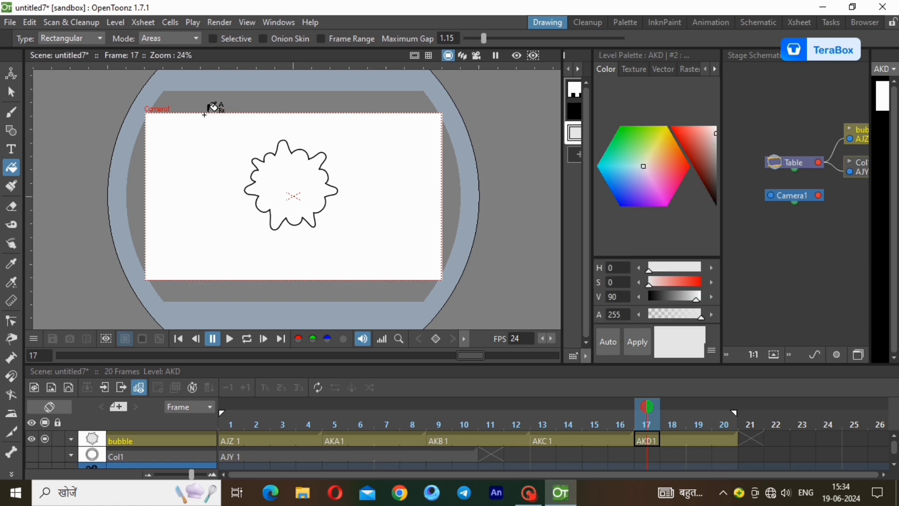
left_click_drag(205, 115, 393, 284)
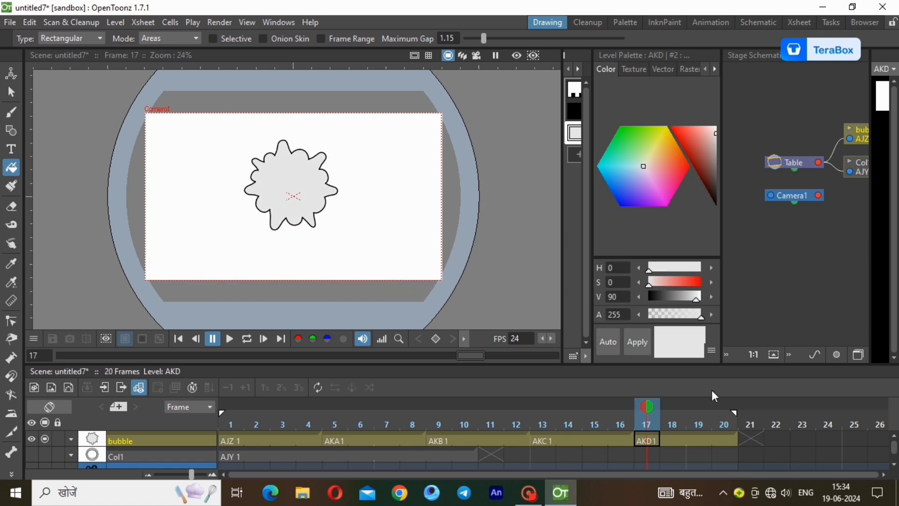
Step: Delete the guide circle column from the xsheet in the animation workspace and play the filled bubble animation
left_click(710, 22)
left_click(676, 163)
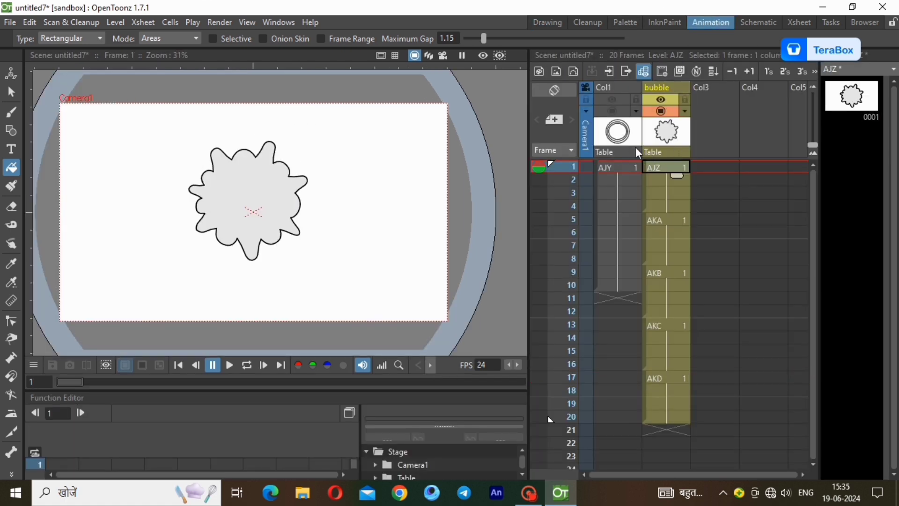
left_click(608, 100)
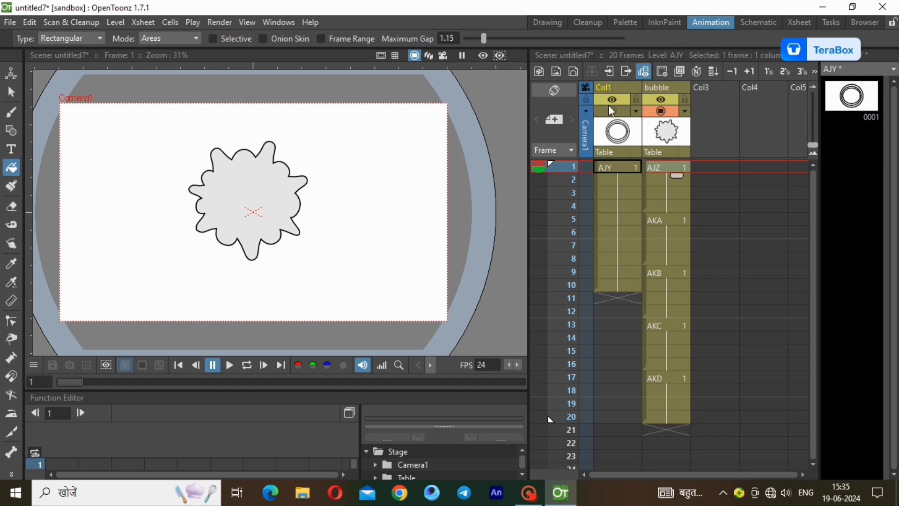
left_click(612, 111)
right_click(623, 89)
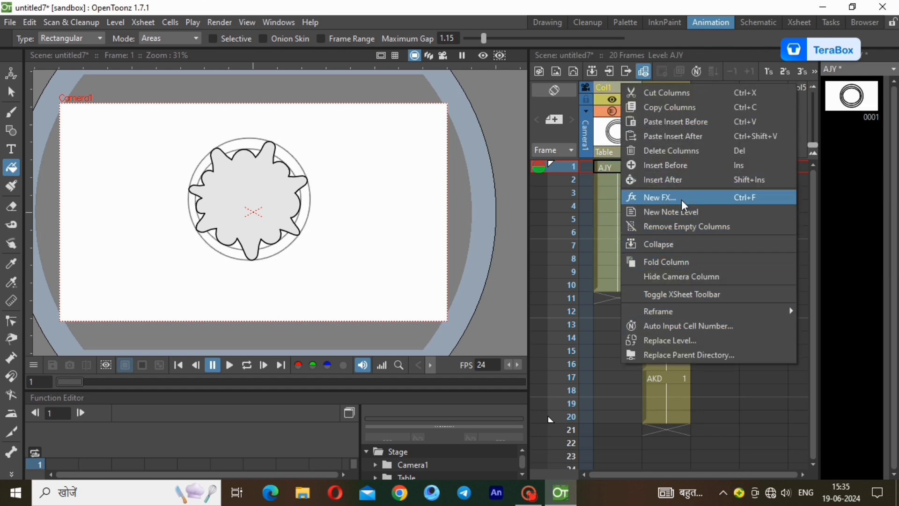
left_click(677, 149)
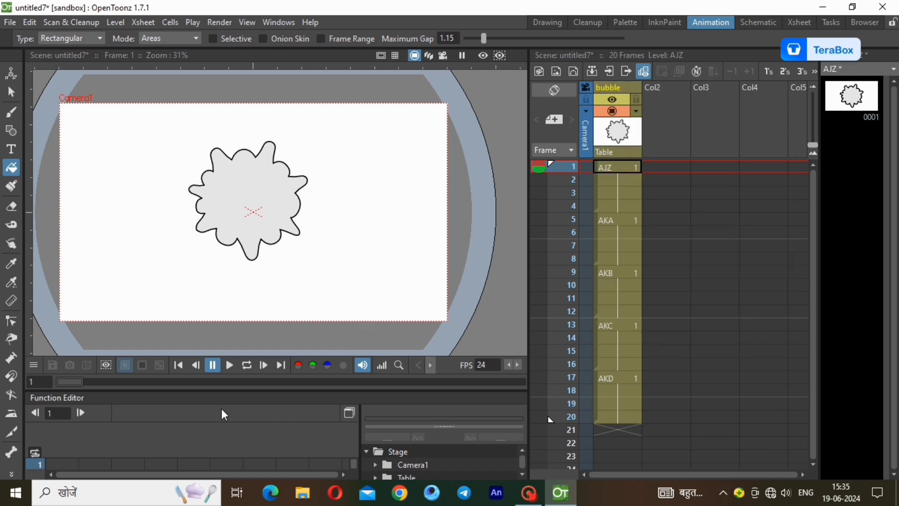
left_click(230, 365)
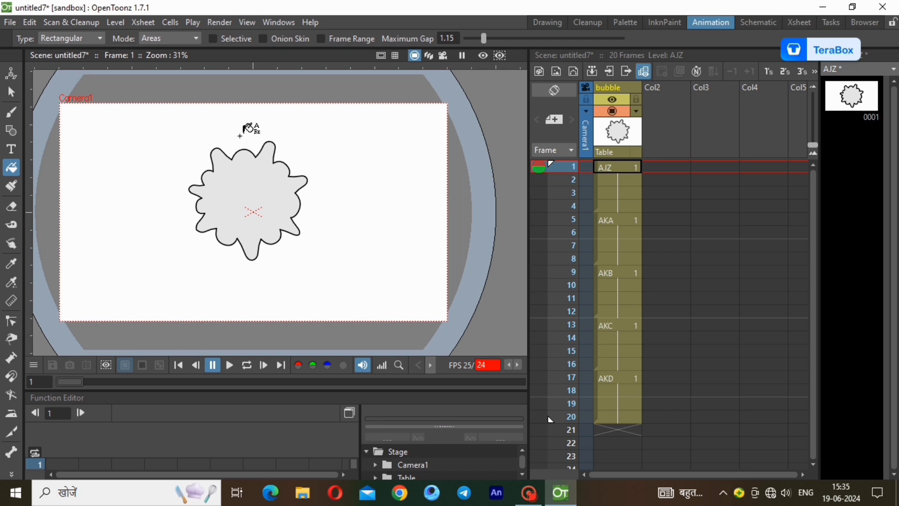
Step: Quit the program, saving only the scene
left_click(894, 8)
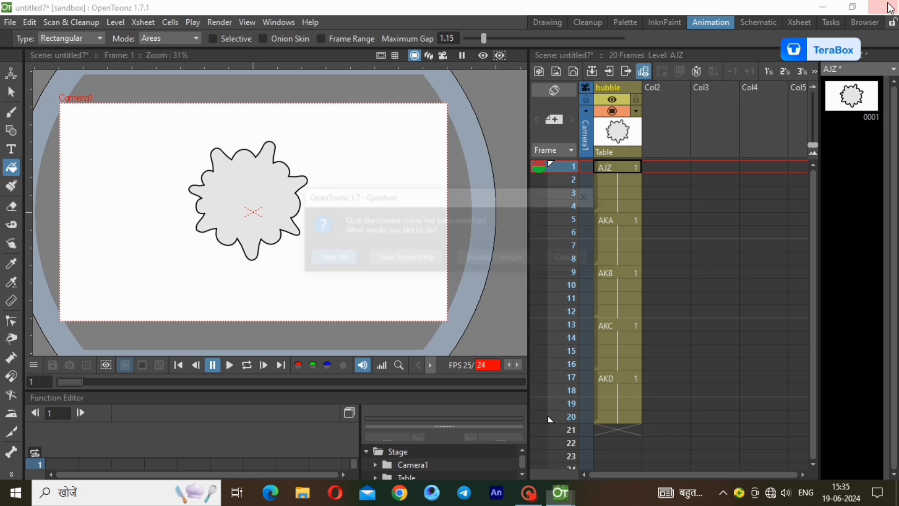
left_click(411, 255)
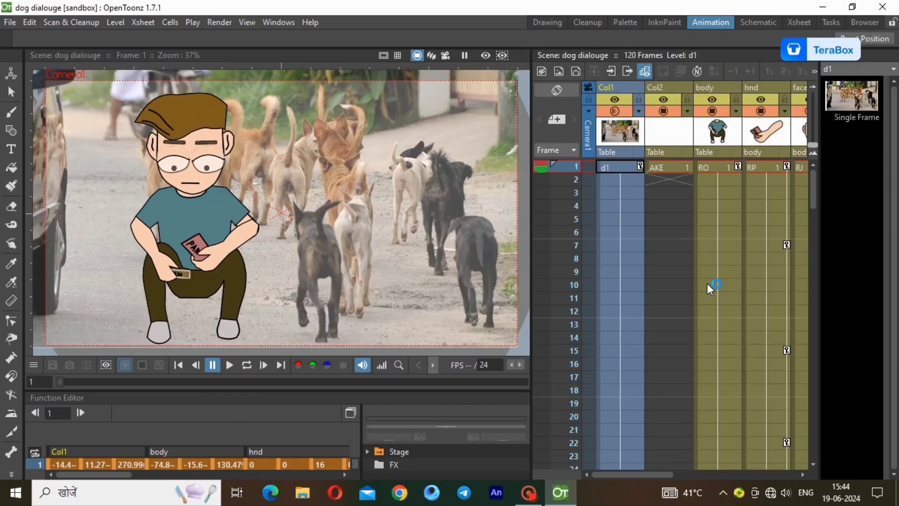
Step: Load bubles.tnz from its original location as a sub-xsheet in the dog dialouge scene and select its column
scroll(411, 215, "down", 2)
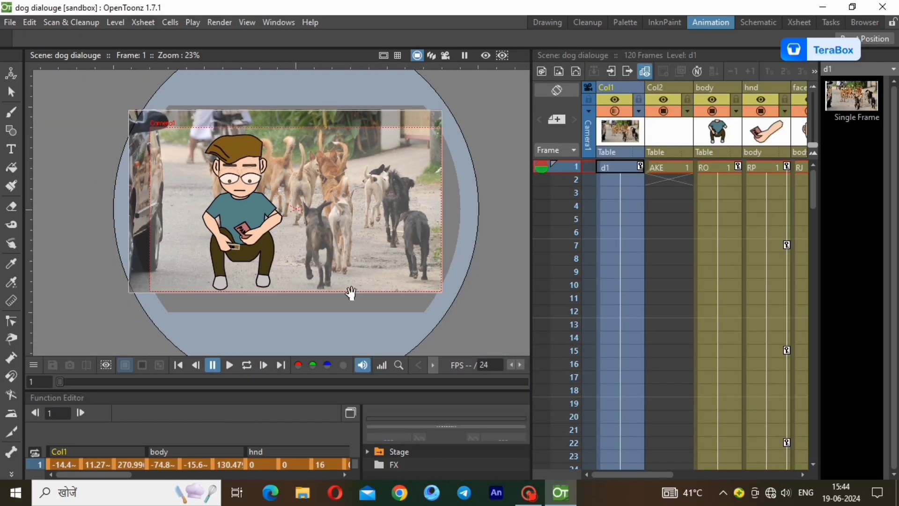
left_click(672, 165)
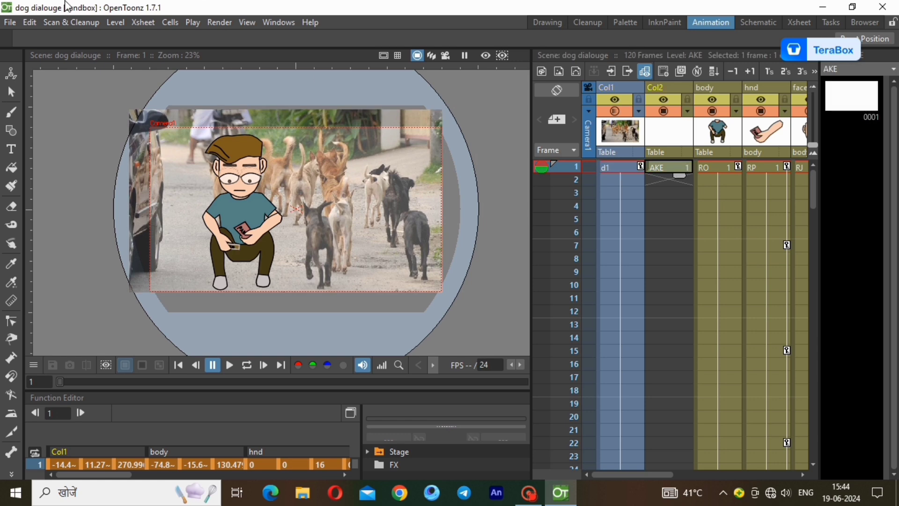
left_click(15, 24)
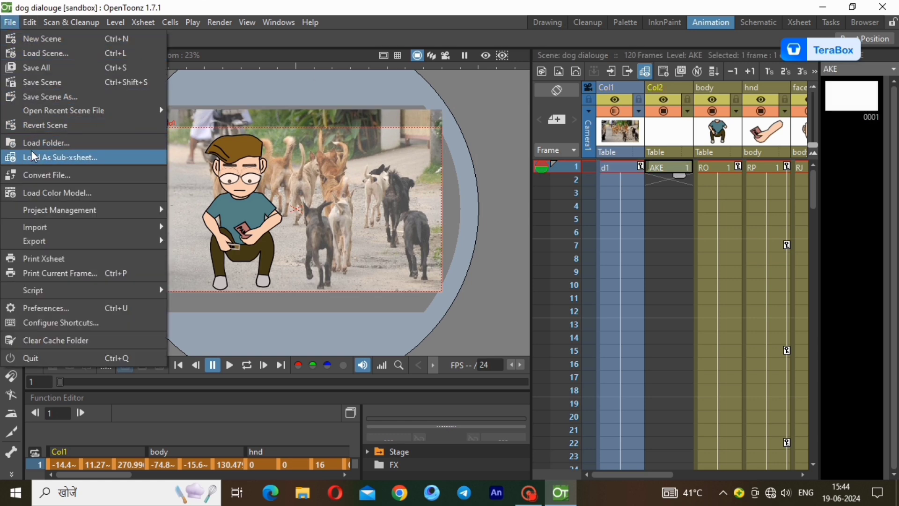
left_click(75, 167)
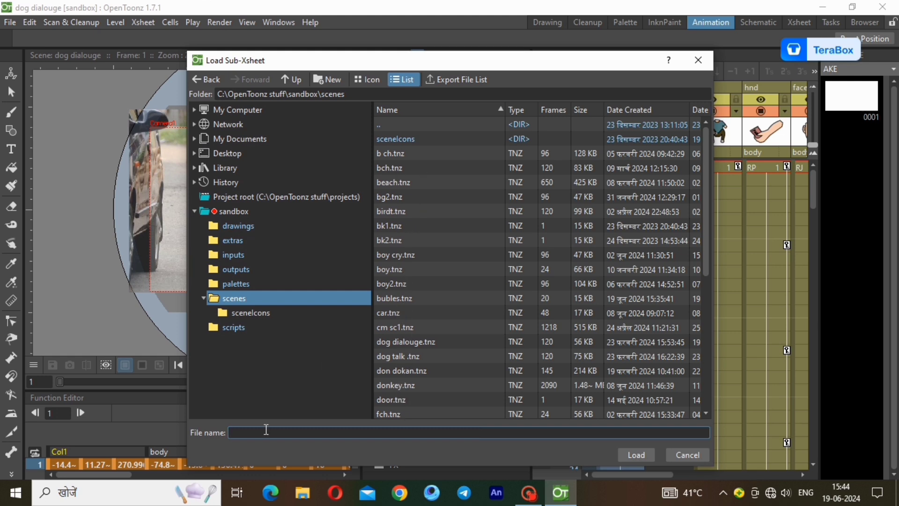
left_click(394, 299)
left_click(636, 455)
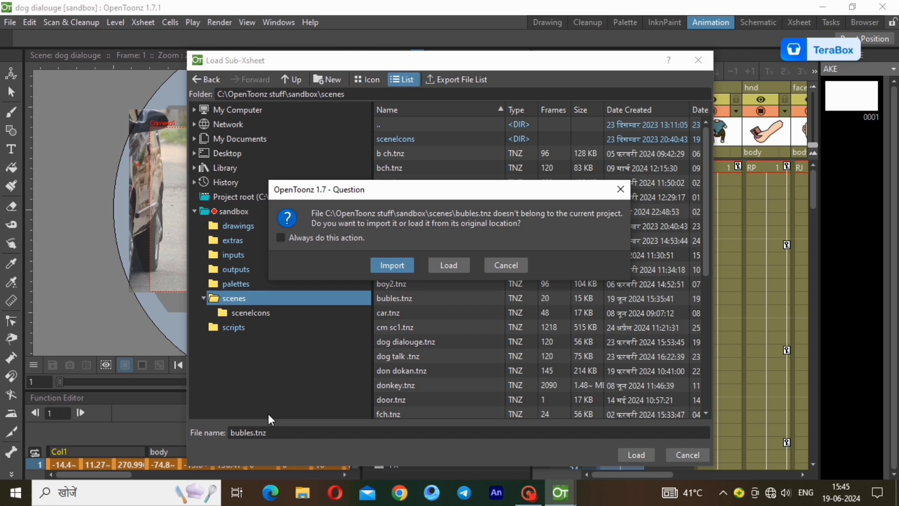
left_click(456, 261)
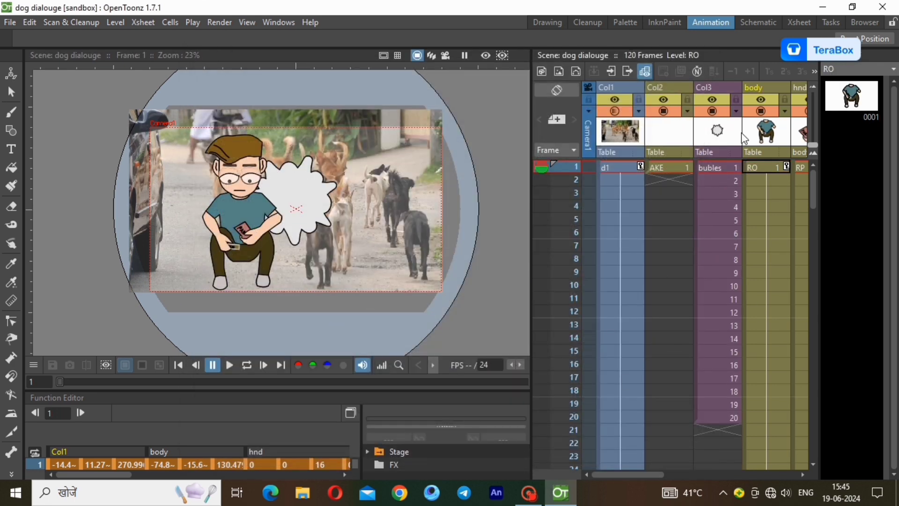
left_click(733, 167)
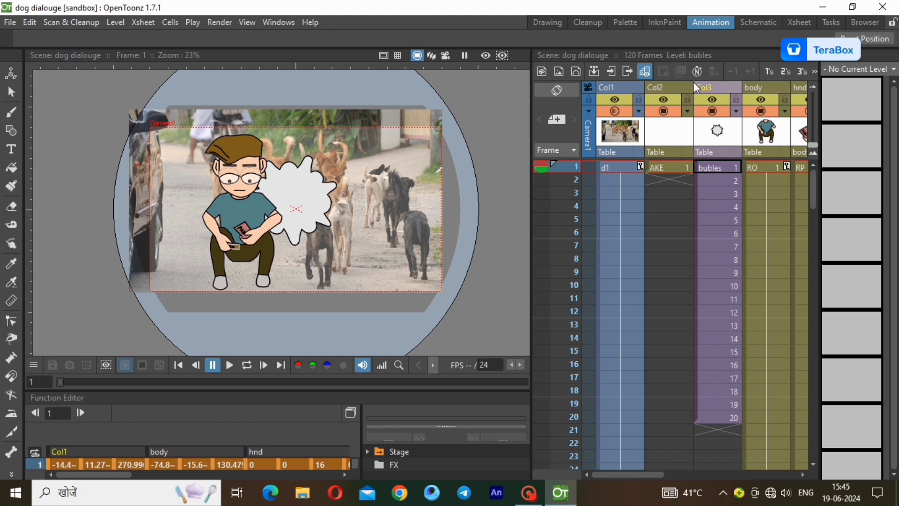
Step: Move the bubble in frame 1 to the open area beside the man, at about X 66.84 mm, Y 36.63 mm
left_click(721, 177)
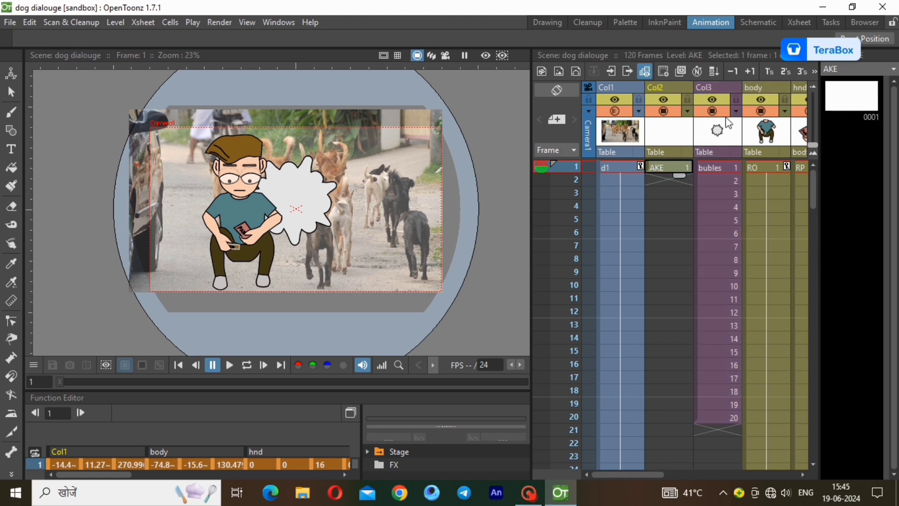
mouse_move(723, 91)
left_mouse_down()
mouse_move(801, 93)
mouse_move(688, 108)
mouse_move(646, 120)
mouse_move(662, 129)
mouse_move(628, 133)
mouse_move(757, 139)
mouse_move(712, 145)
left_mouse_up()
left_click(720, 168)
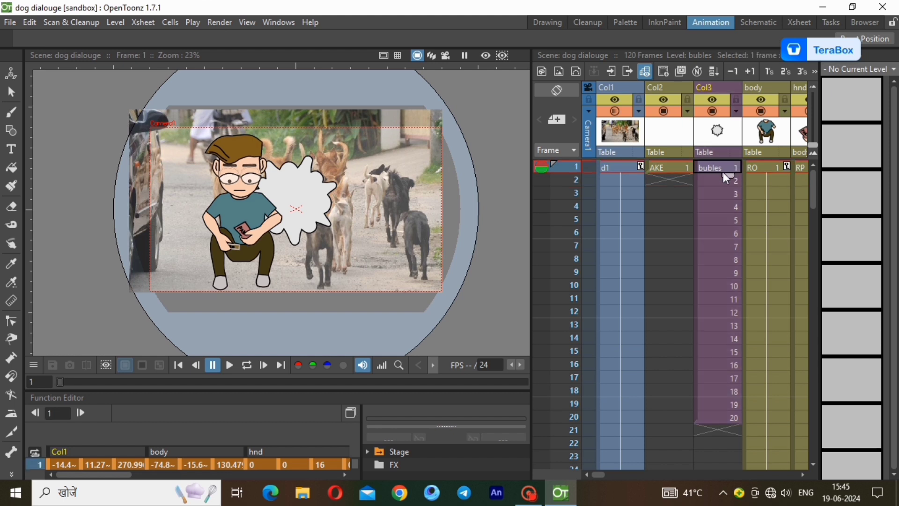
left_click(11, 94)
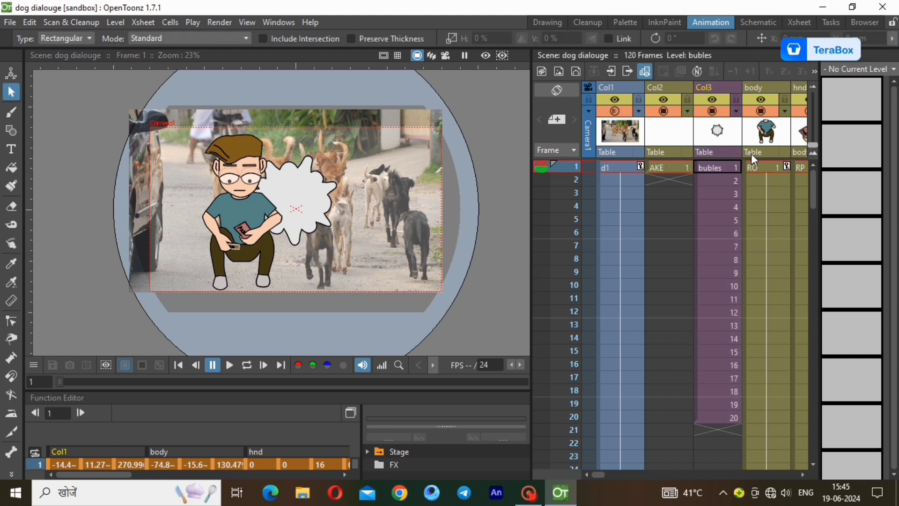
left_click(718, 91)
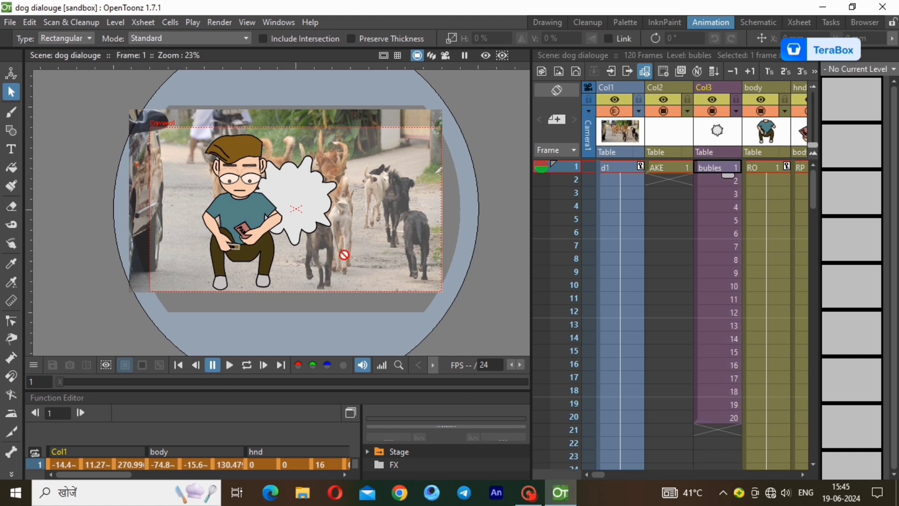
left_click(11, 72)
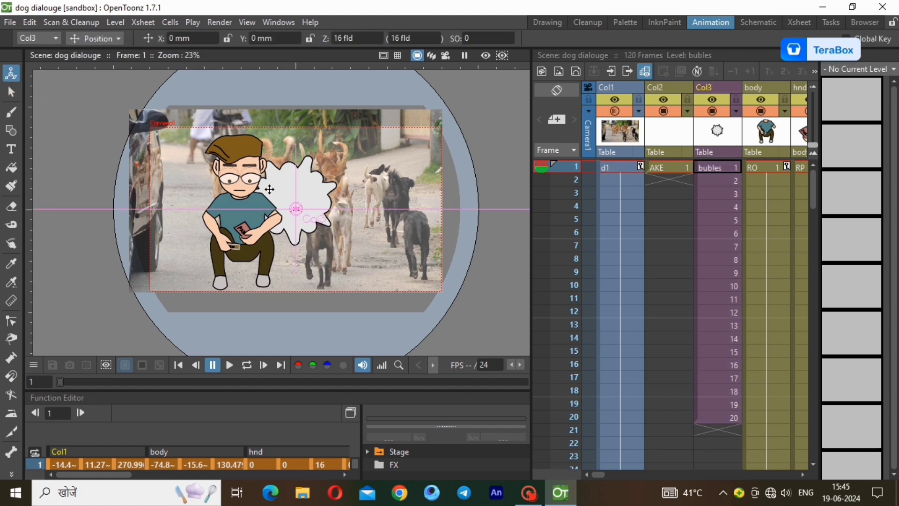
left_click_drag(298, 211, 346, 185)
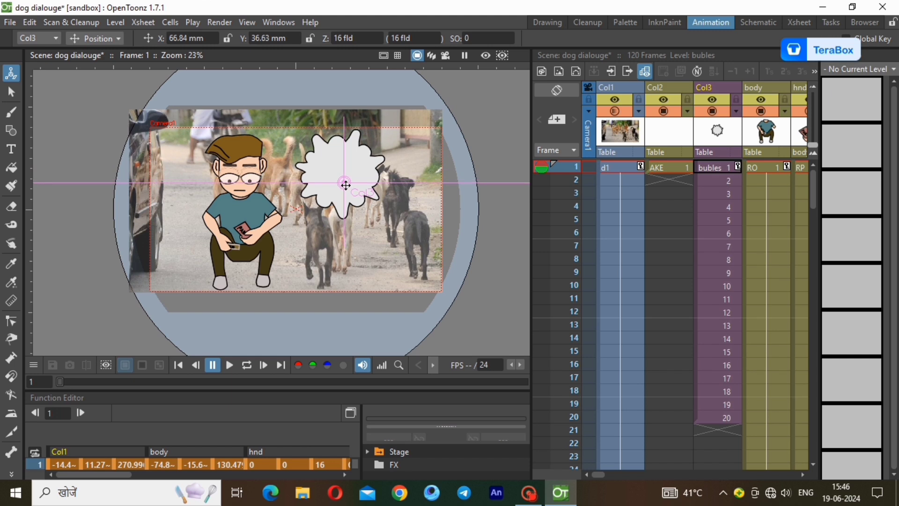
left_click(731, 194)
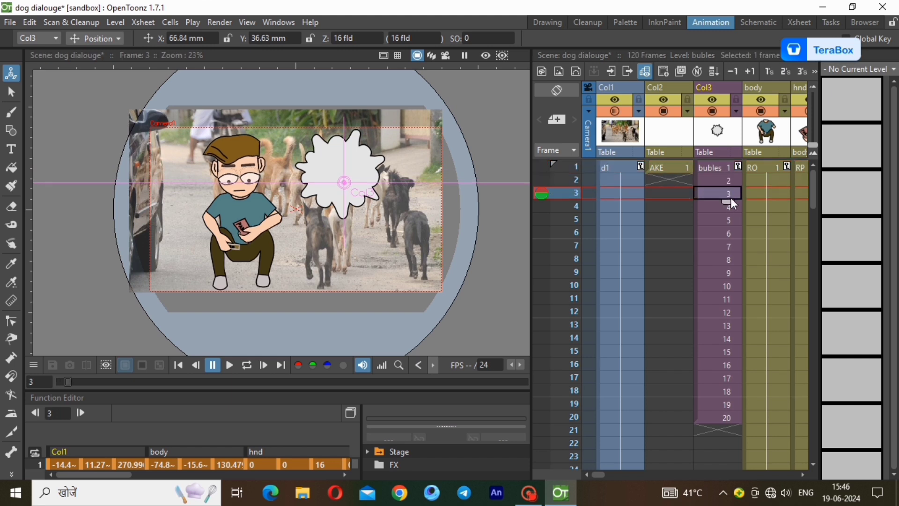
left_click(722, 167)
key("s")
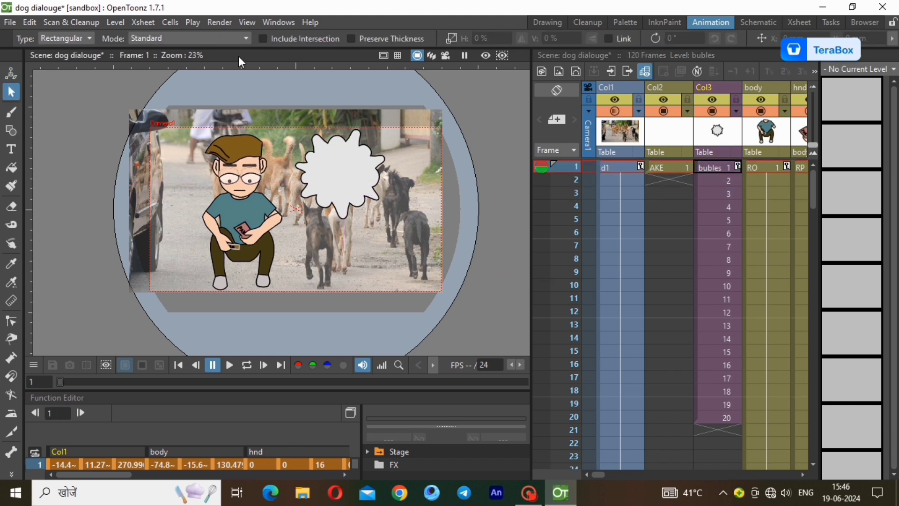
Step: Place the bubles column node near the body node in the Stage Schematic and link it to body as its parent
left_click(533, 23)
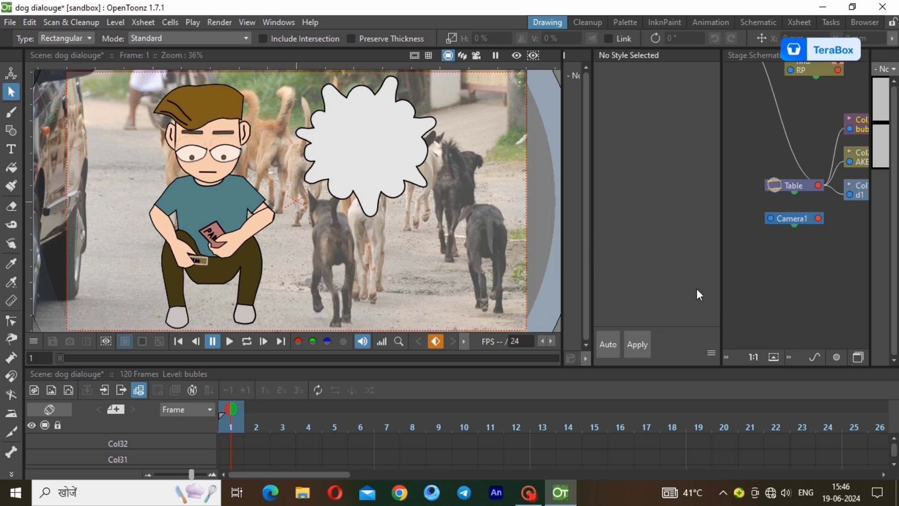
left_click_drag(721, 335, 491, 365)
scroll(687, 314, "down", 2)
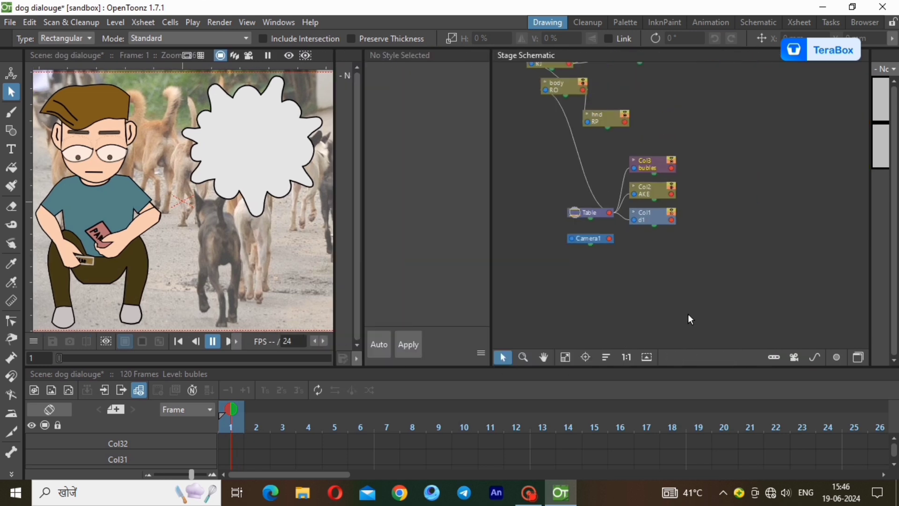
scroll(687, 314, "down", 3)
scroll(552, 102, "up", 4)
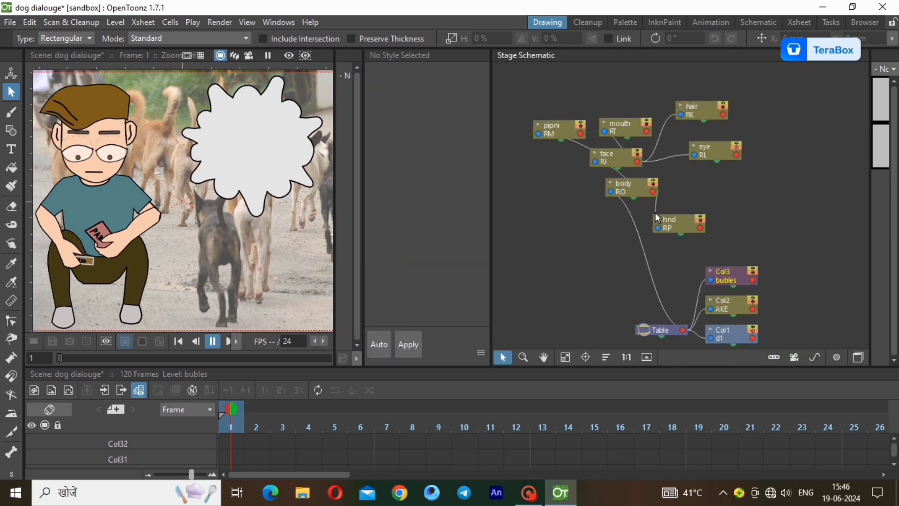
left_click_drag(745, 278, 730, 188)
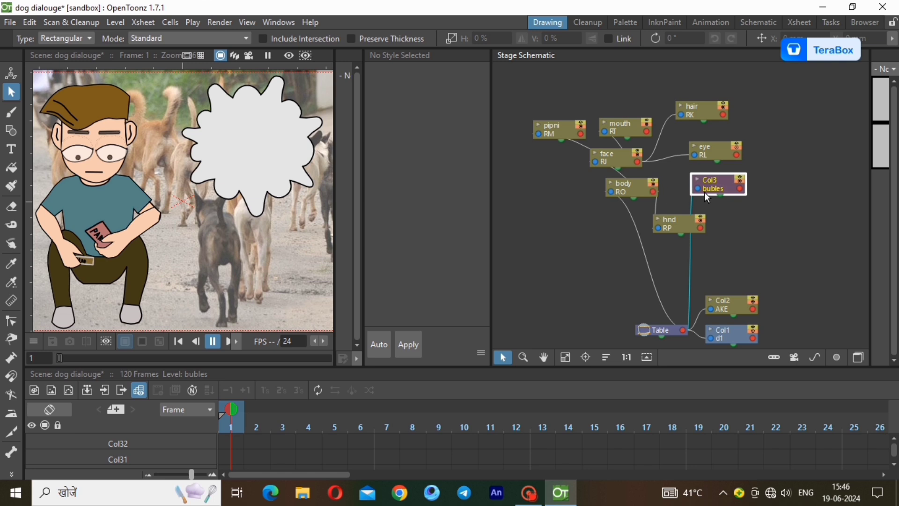
left_click_drag(673, 190, 656, 190)
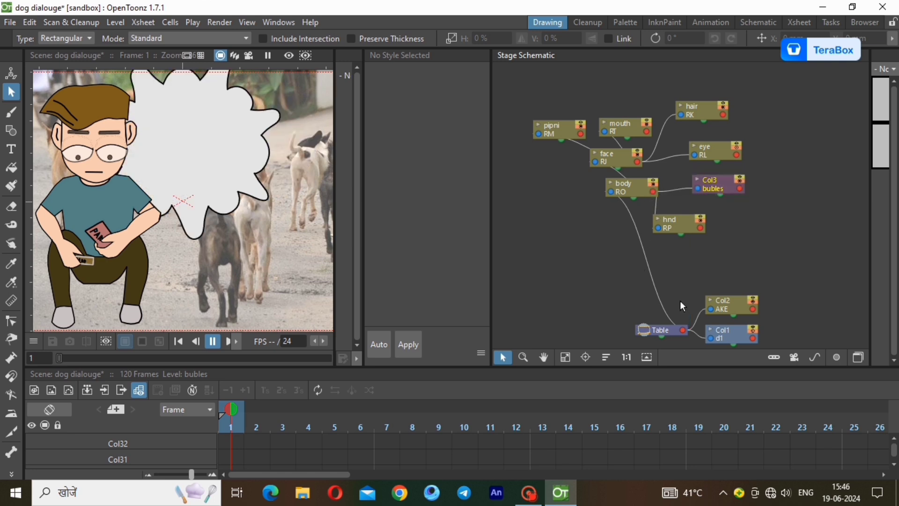
Step: Return to the Animation workspace and move the frame 1 bubble away from the man to about X 127.9 mm, Y 24 mm
scroll(680, 300, "down", 2)
left_click_drag(361, 185, 576, 243)
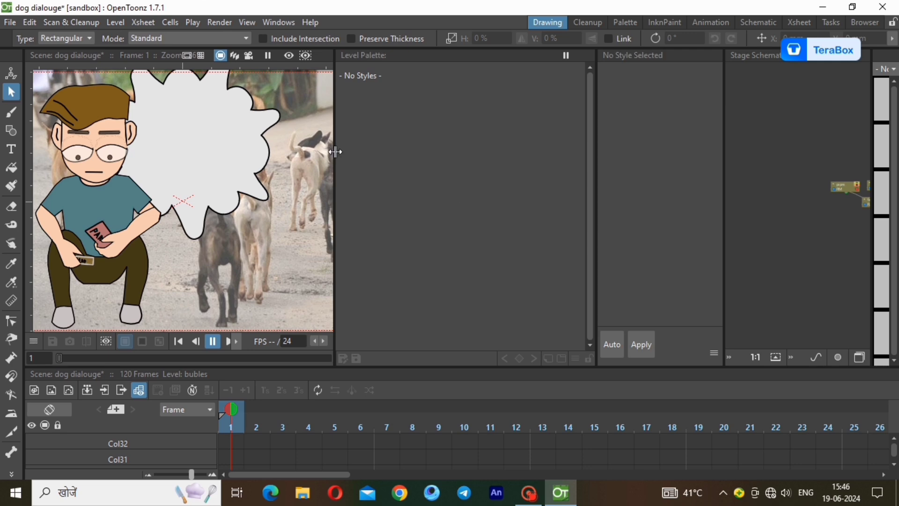
left_click_drag(334, 151, 538, 152)
left_click(716, 26)
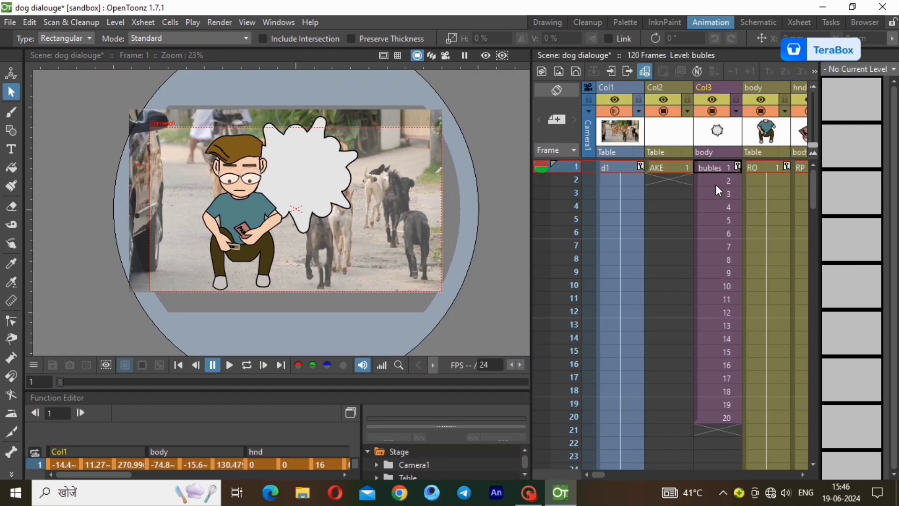
left_click(727, 179)
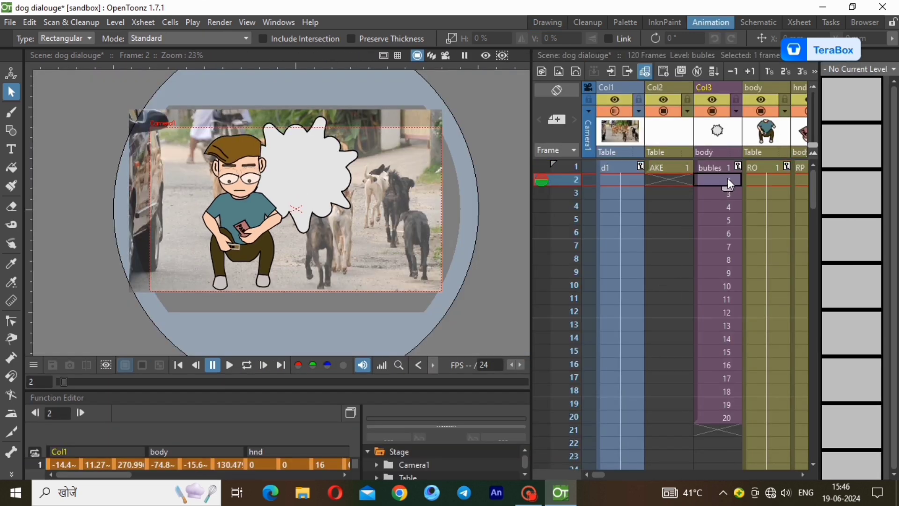
left_click(569, 167)
left_click(12, 73)
left_click_drag(309, 185, 361, 197)
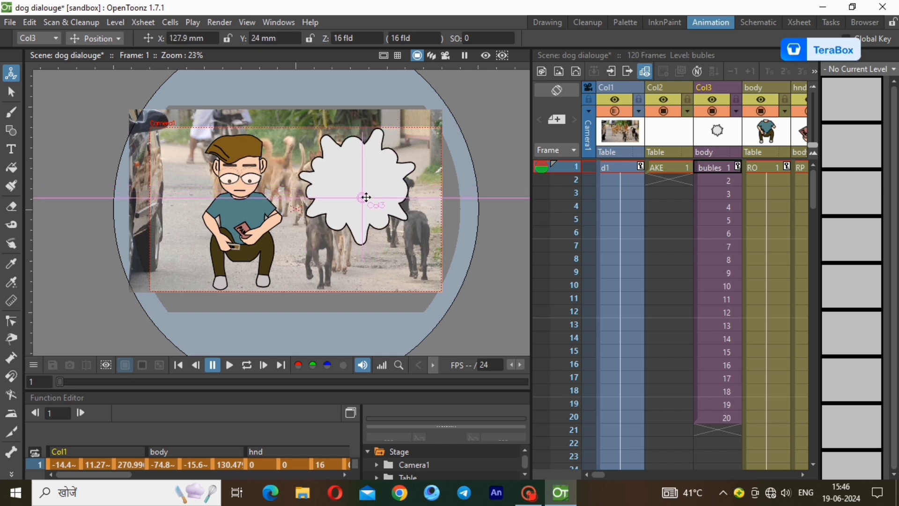
Step: Scale the bubble down to about 76% globally and raise it to about Y 35.22 mm
left_click(98, 41)
left_click(97, 90)
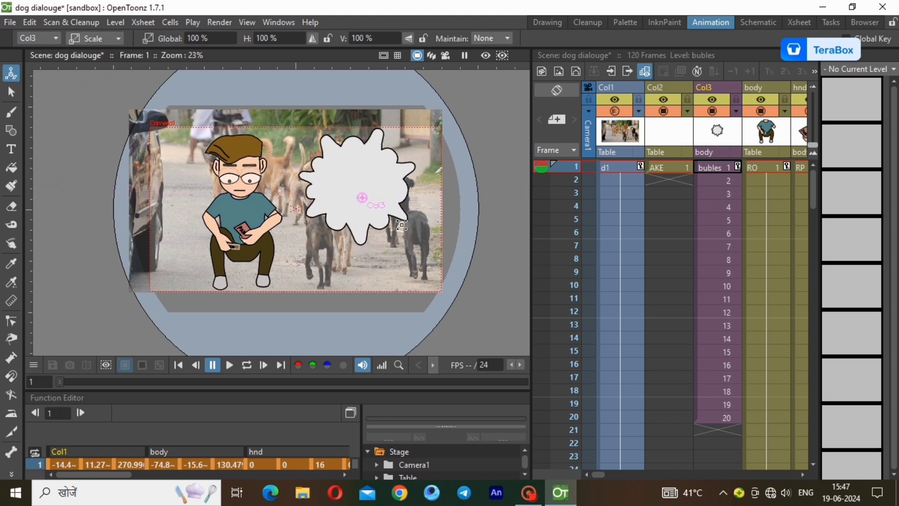
left_click_drag(401, 225, 394, 217)
left_click(98, 41)
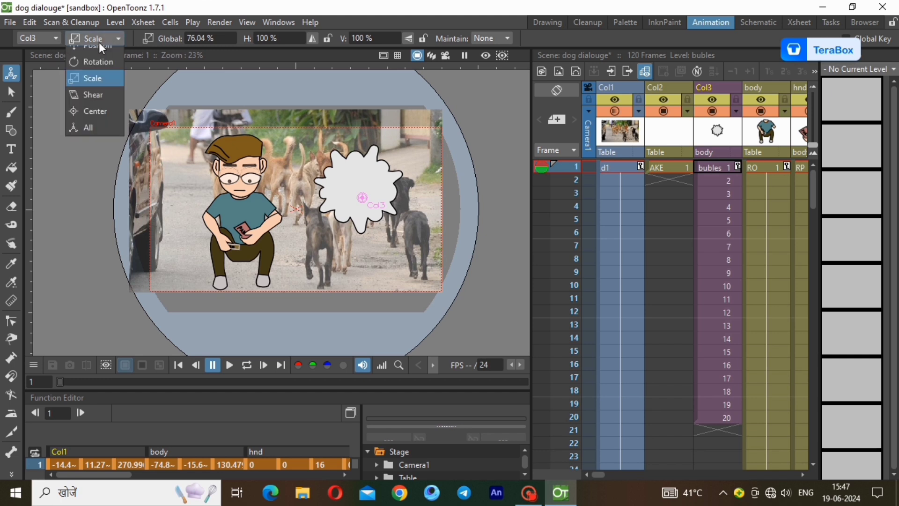
left_click(96, 57)
left_click_drag(362, 197, 361, 187)
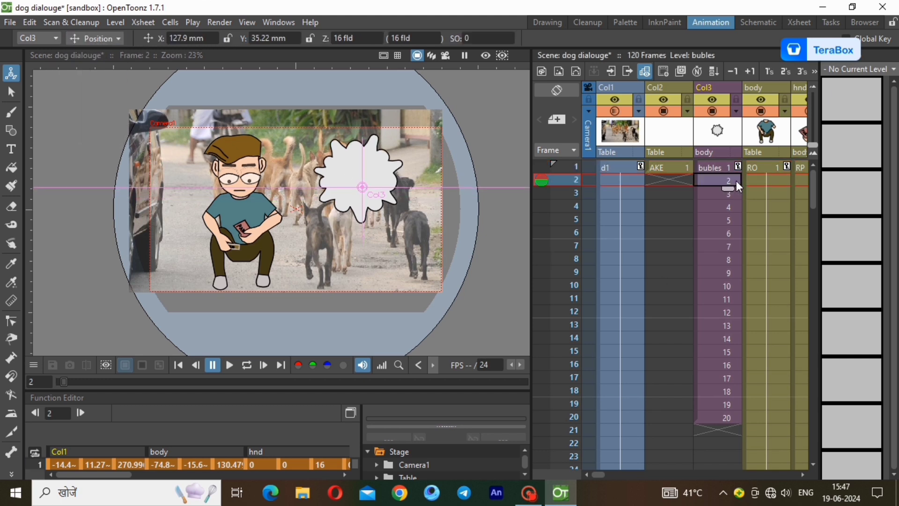
Step: Play the scene to check the bubble animation beside the man
left_click(735, 180)
left_click(229, 364)
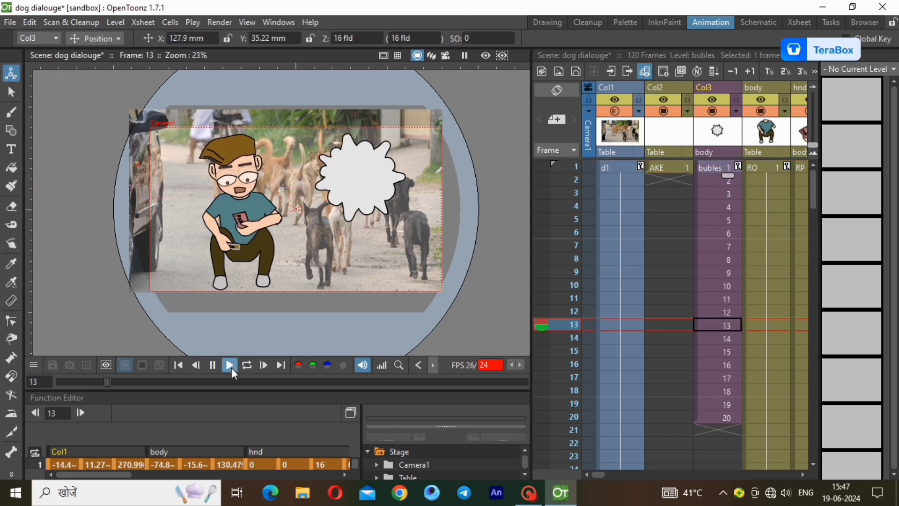
left_click(716, 205)
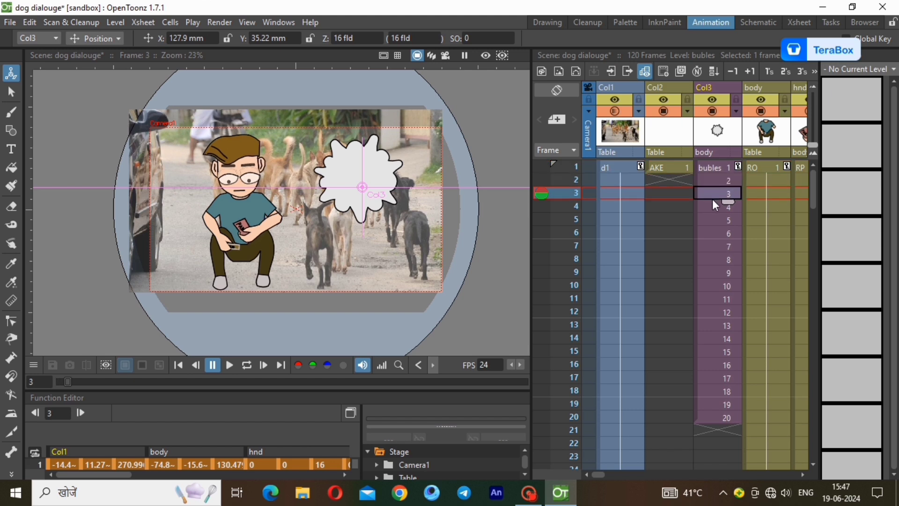
Step: Insert an empty cell at frame 1 of the bubles column so the bubble starts at frame 2
left_click(10, 96)
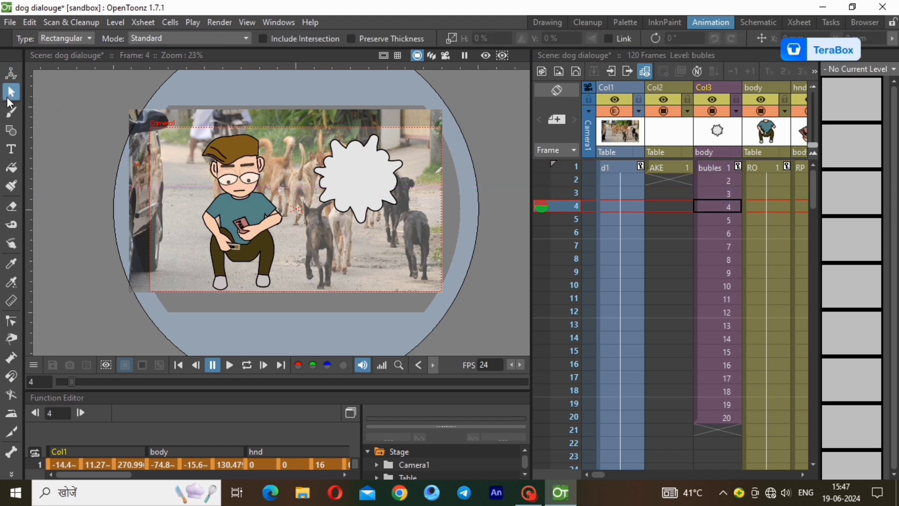
left_click(712, 169)
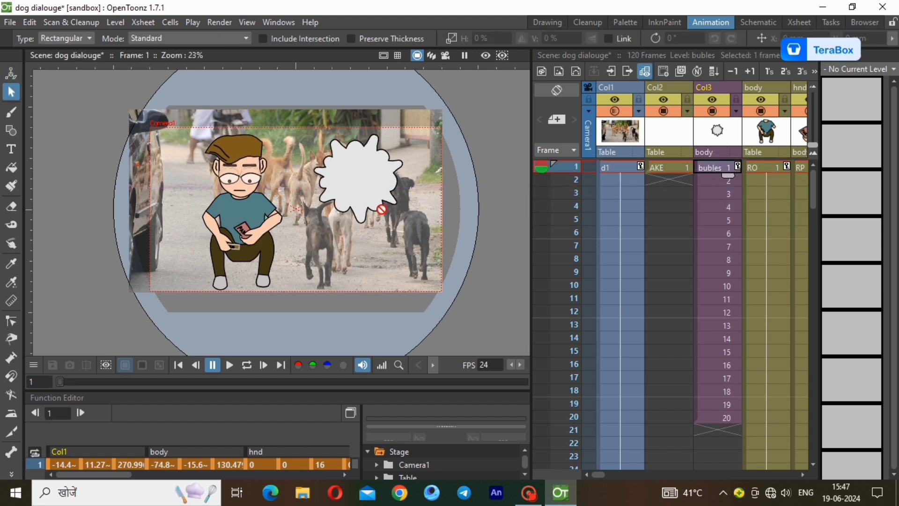
right_click(713, 168)
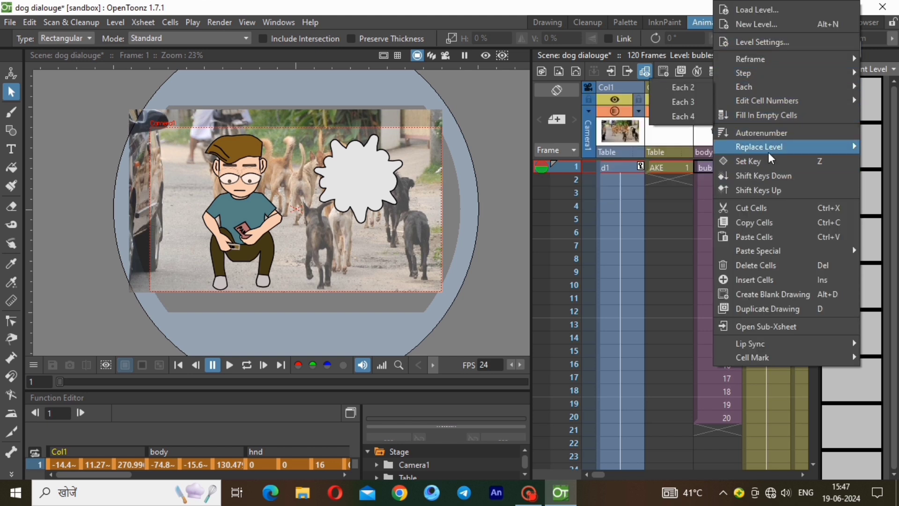
left_click(776, 114)
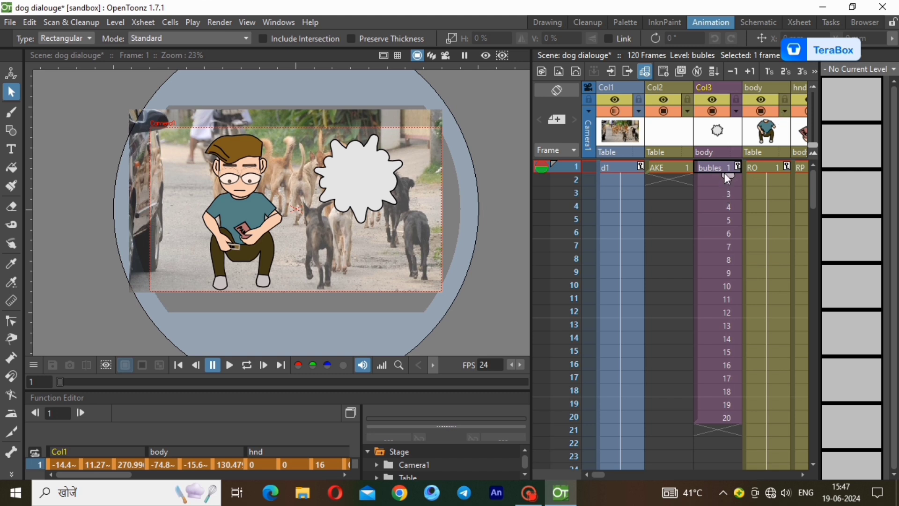
mouse_move(723, 173)
left_mouse_down()
mouse_move(729, 202)
mouse_move(716, 181)
left_mouse_up()
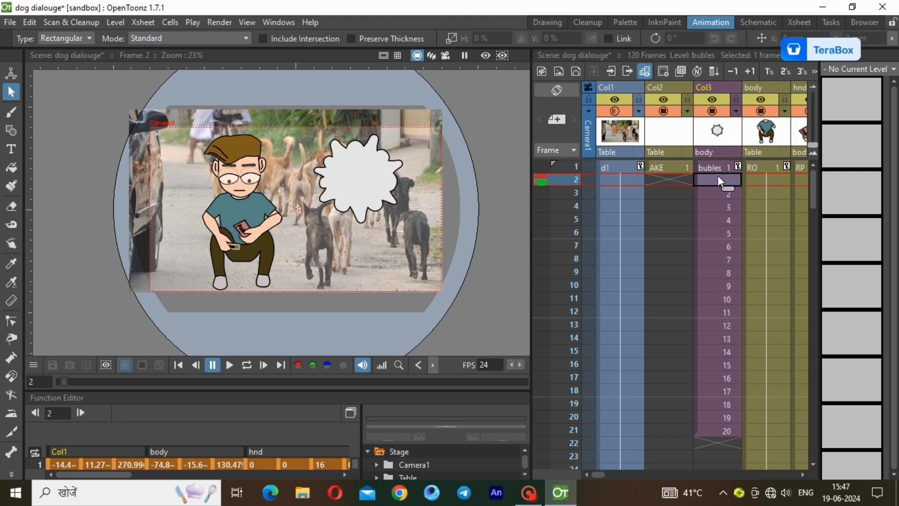
right_click(718, 167)
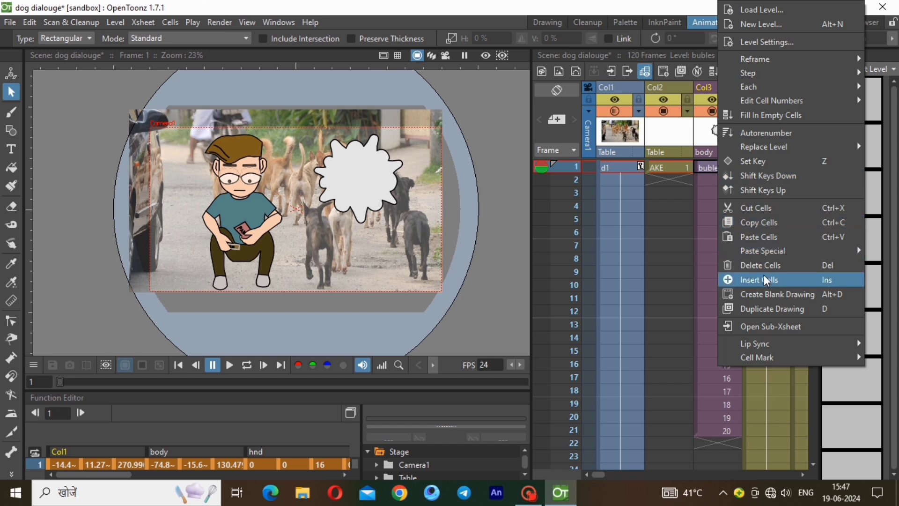
left_click(765, 280)
left_click(713, 181)
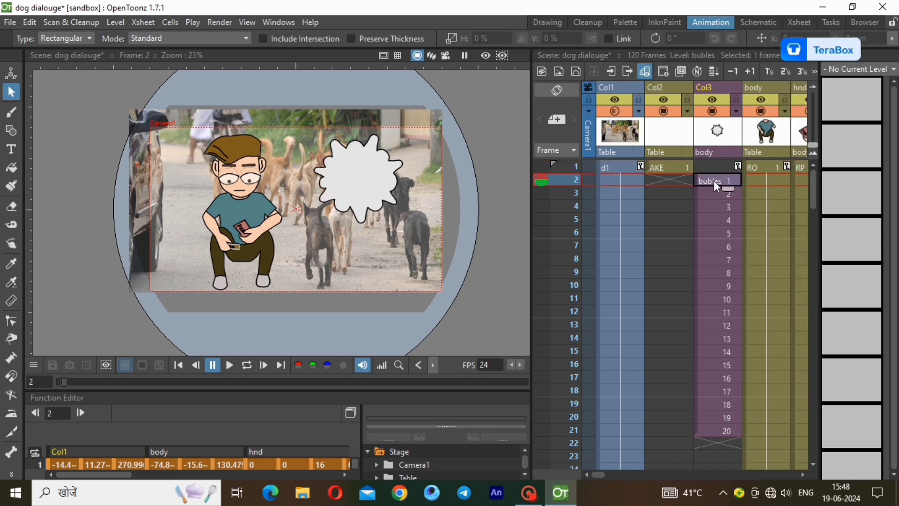
left_click(716, 171)
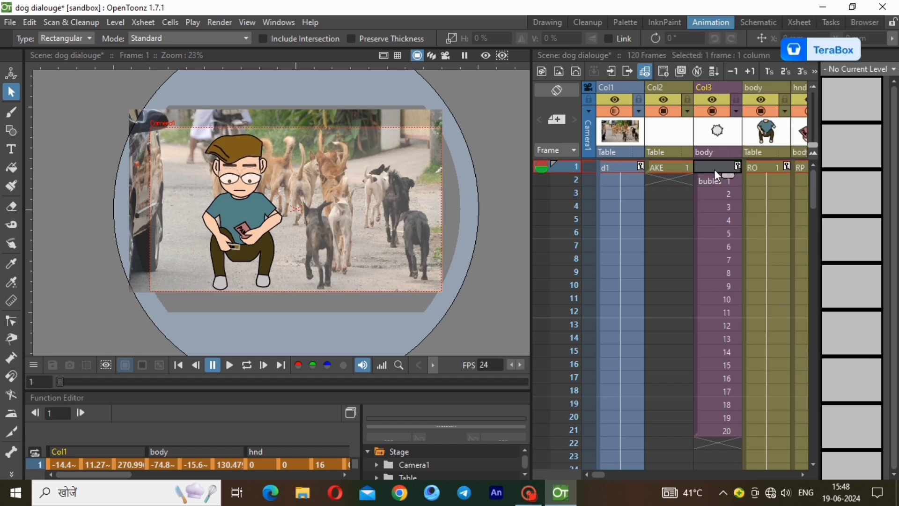
Step: Create a new blank level in the empty frame 1 cell of the bubble column and extend it through frame 24
right_click(714, 170)
key("Escape")
left_click(115, 22)
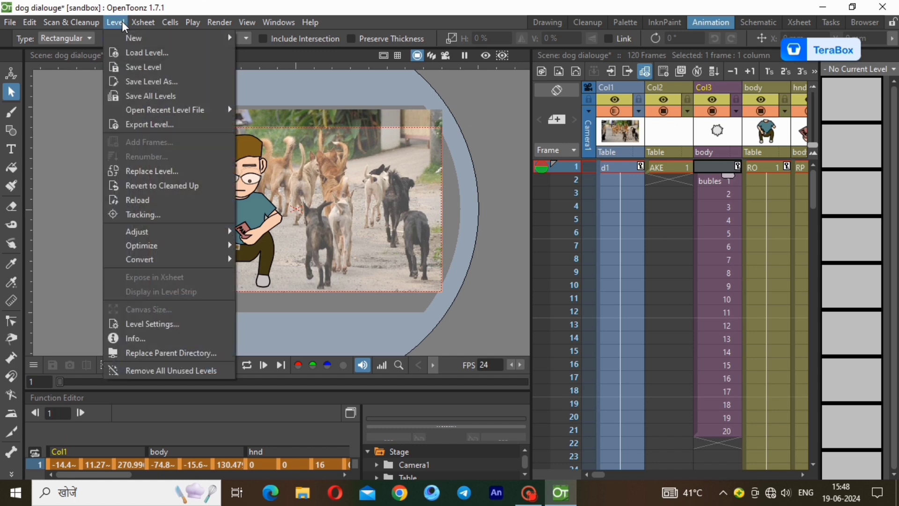
left_click(271, 66)
key("Return")
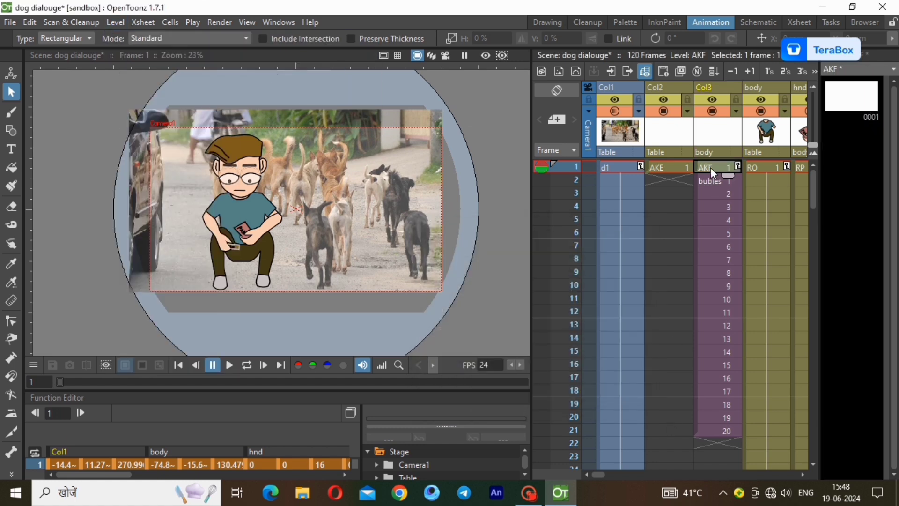
left_click_drag(727, 175, 744, 409)
scroll(674, 318, "down", 4)
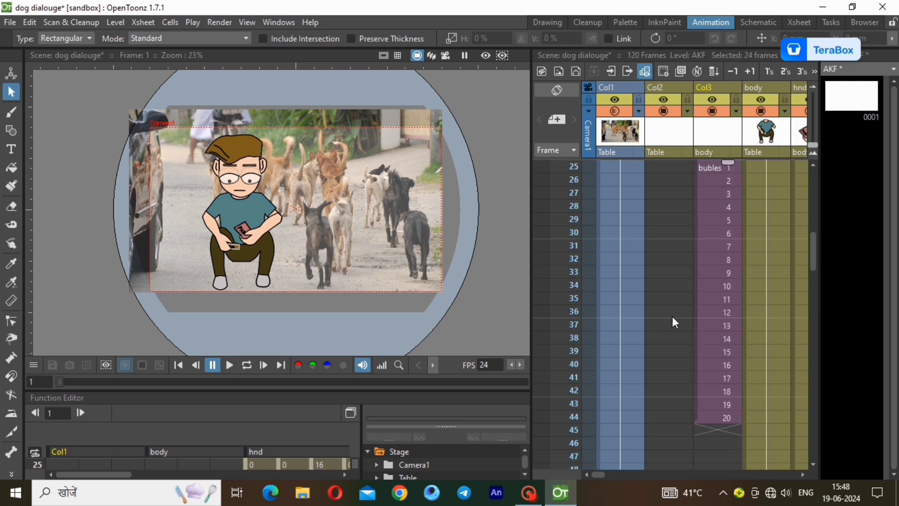
scroll(673, 317, "down", 2)
scroll(674, 315, "up", 2)
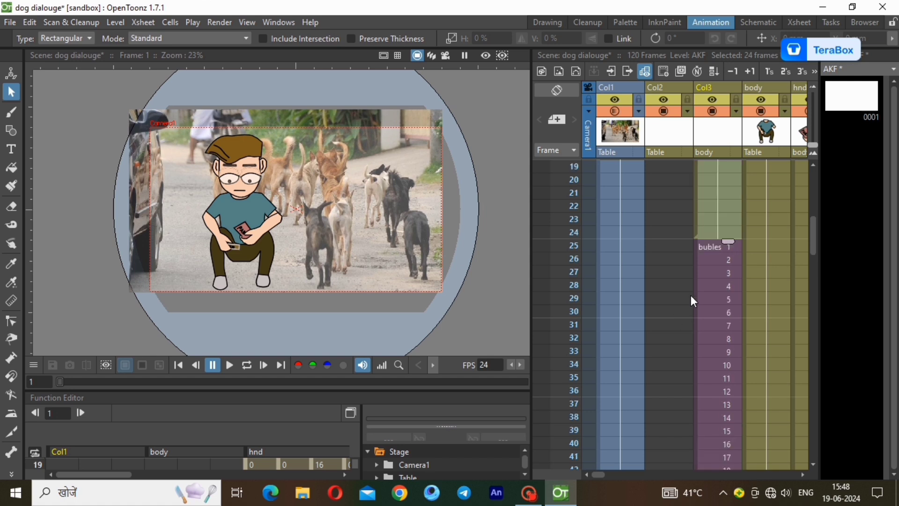
Step: Copy the 20 bubble cells from frames 25 to 44 of the bubble column
left_click(715, 244)
left_click_drag(714, 243, 718, 404)
right_click(720, 399)
left_click(742, 255)
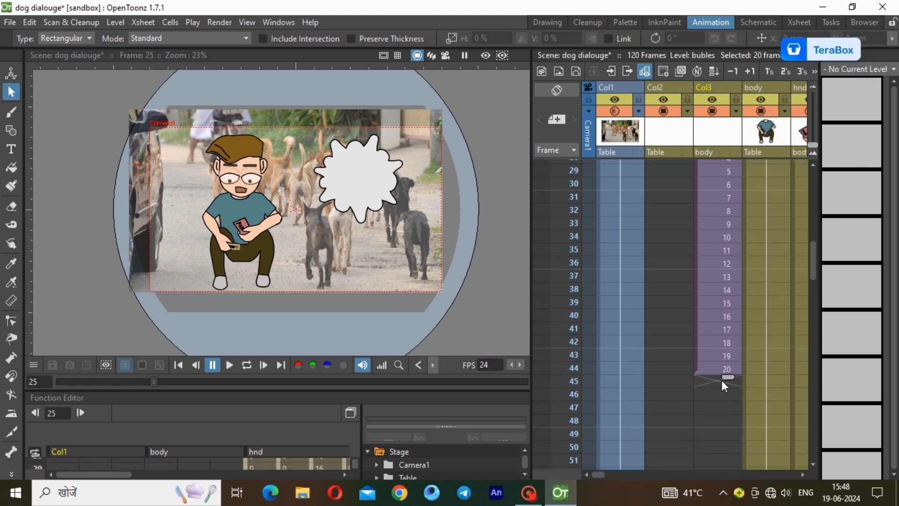
Step: Create a new blank level in the empty frame 45 cell of the bubble column
left_click(722, 383)
left_click(116, 22)
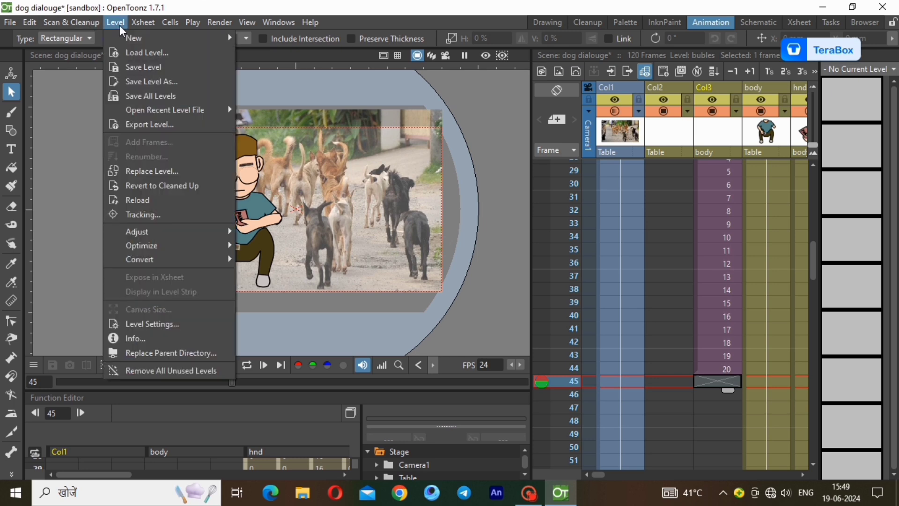
mouse_move(131, 34)
left_click(300, 70)
key("Return")
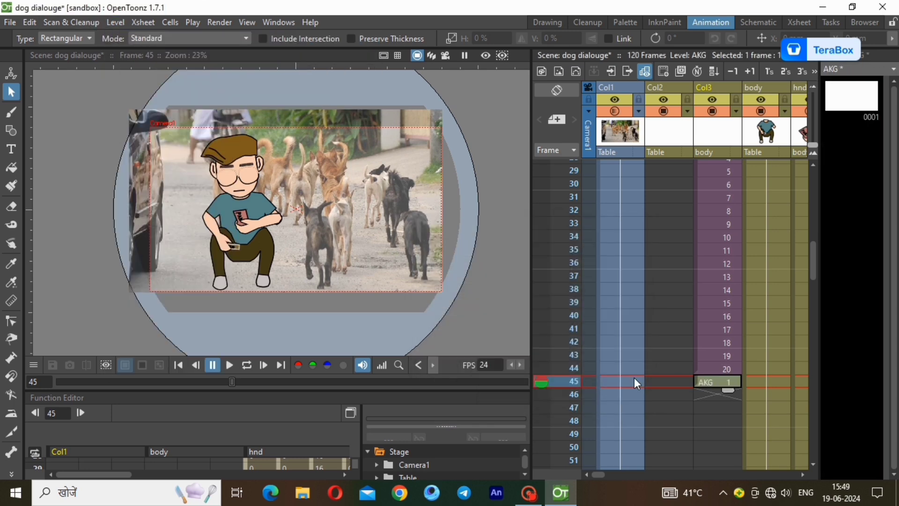
Step: Paste the copied 20 bubble cells at frames 45, 65 and 85 of the bubble column, ahead of the blank cell
right_click(710, 377)
left_click(745, 236)
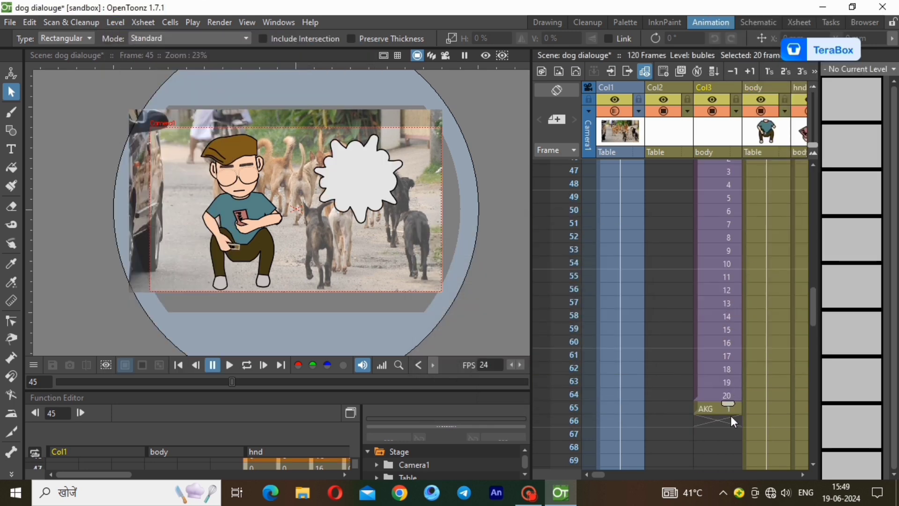
mouse_move(726, 404)
left_mouse_down()
mouse_move(734, 428)
mouse_move(729, 408)
left_mouse_up()
right_click(728, 408)
left_click(749, 267)
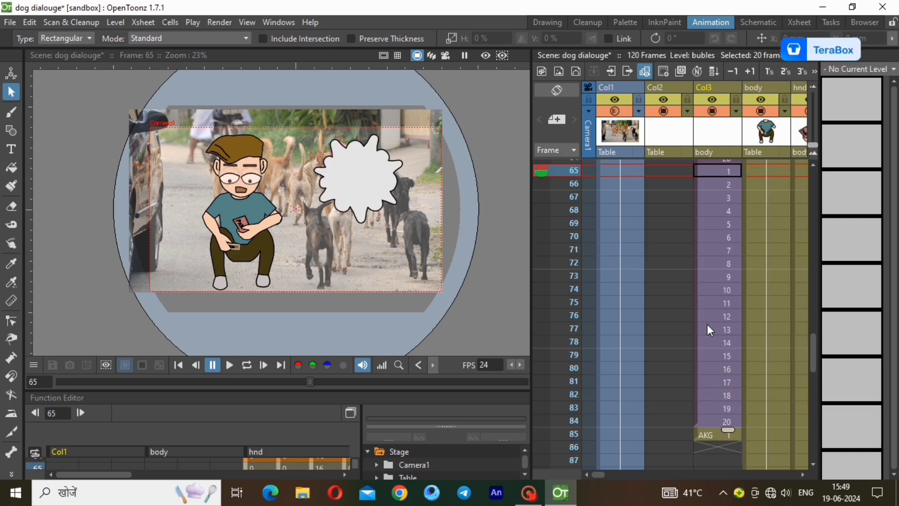
scroll(707, 324, "down", 2)
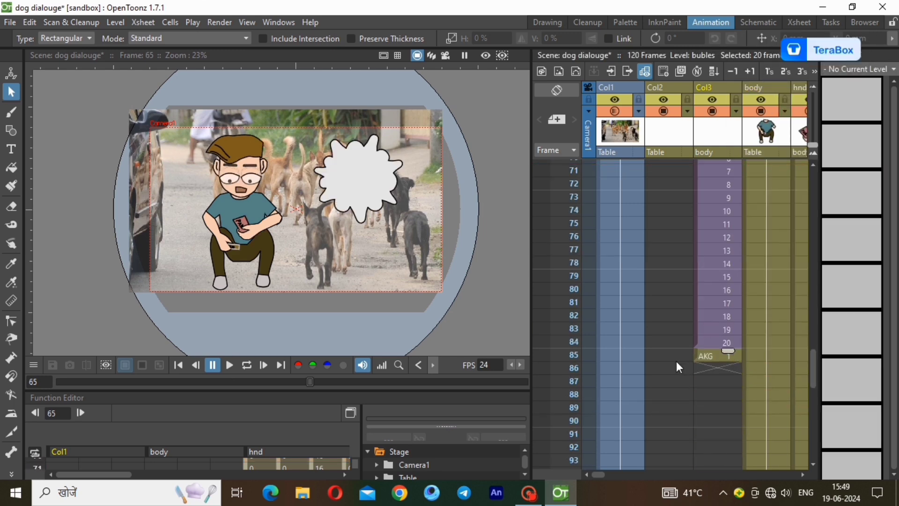
left_click(717, 355)
right_click(720, 356)
left_click(757, 239)
Step: Try pasting another copy of the bubble cells at frame 105 and undo it
scroll(757, 246, "down", 6)
left_click(708, 381)
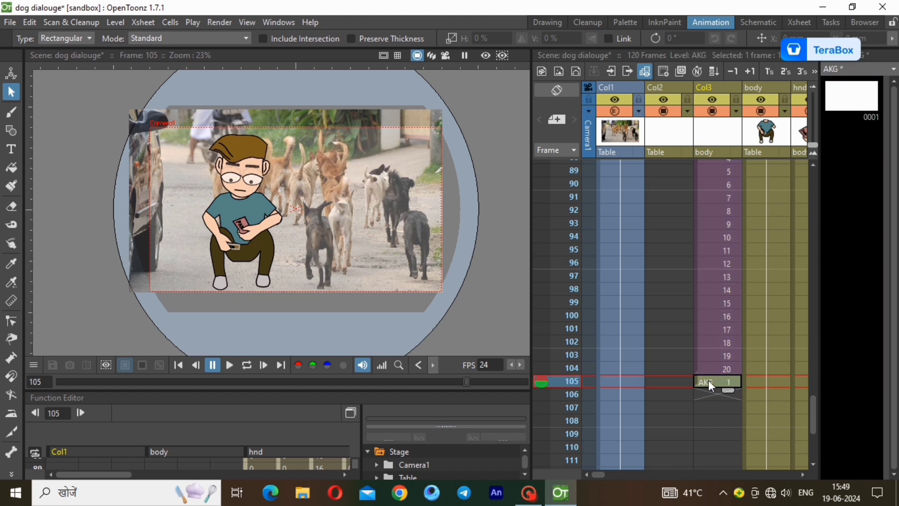
right_click(709, 380)
left_click(729, 242)
scroll(723, 356, "down", 8)
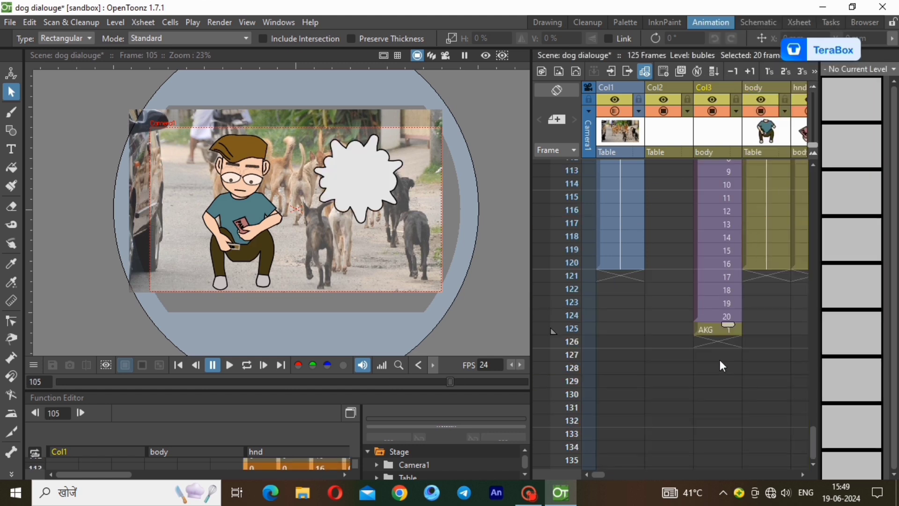
key("ctrl+z")
Step: Extend the blank AKG cell from frame 105 through frame 120 and play the scene from the start
scroll(727, 324, "up", 6)
left_click(716, 305)
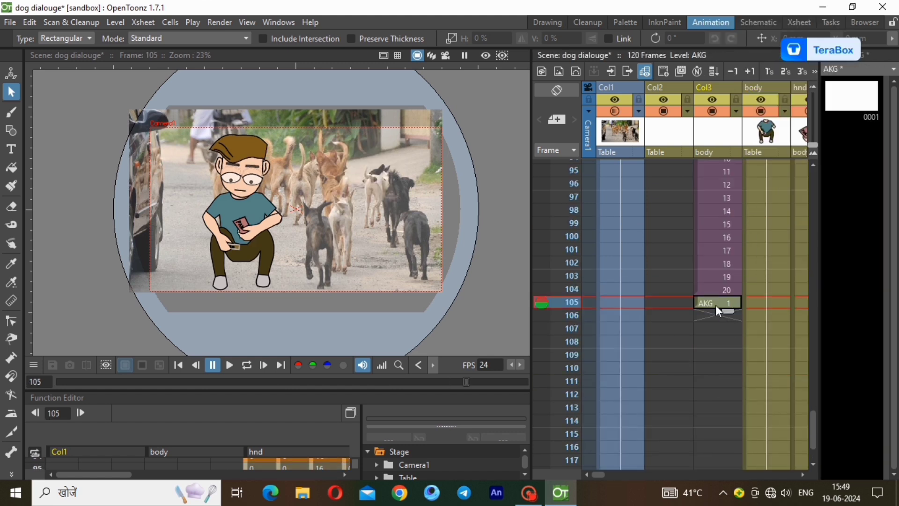
left_click_drag(732, 314, 736, 459)
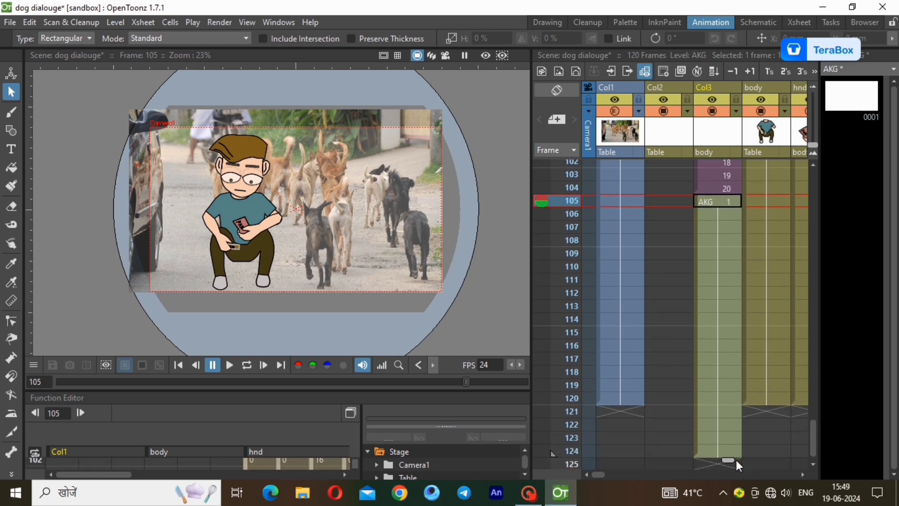
scroll(725, 323, "up", 18)
scroll(723, 321, "up", 12)
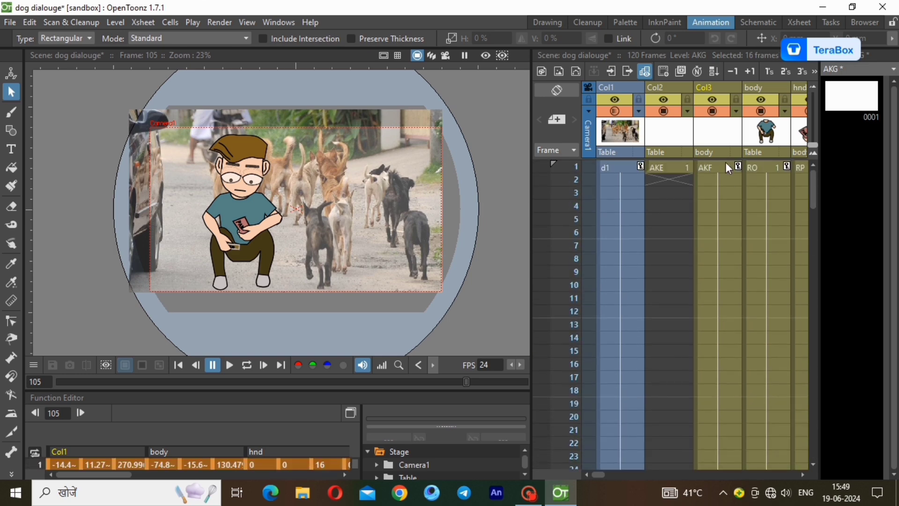
left_click(230, 364)
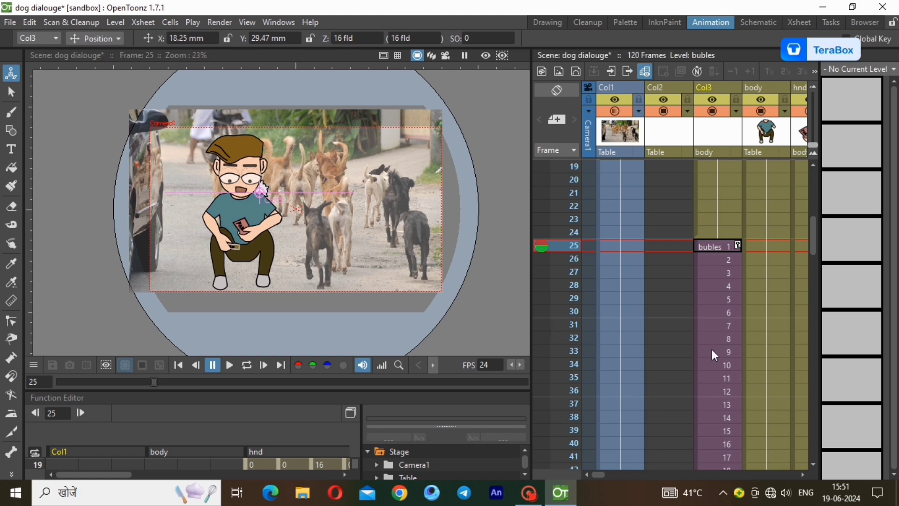
Step: At frame 44, enlarge the bubble to about 71% globally and place it at about X 112.99 mm, Y 42.81 mm
scroll(724, 389, "down", 2)
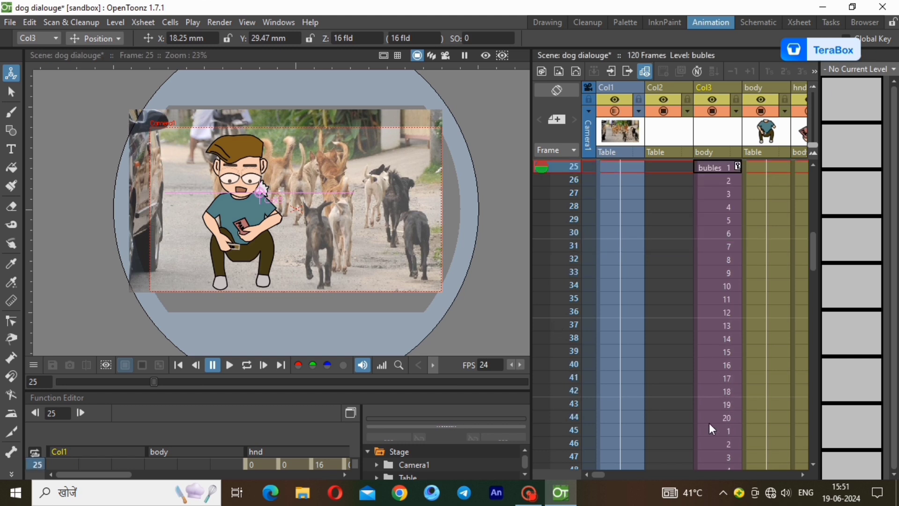
left_click(724, 417)
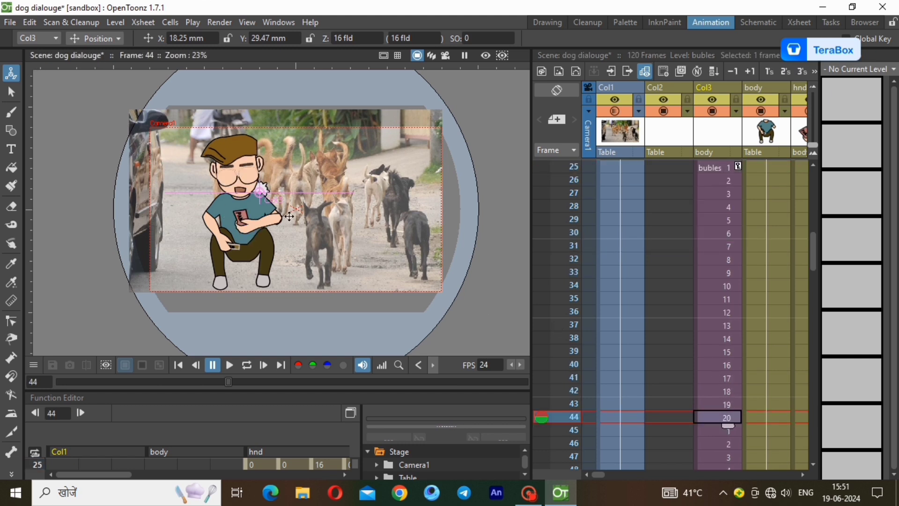
left_click_drag(260, 191, 278, 128)
left_click(118, 38)
left_click(94, 84)
left_click(114, 38)
left_click(93, 53)
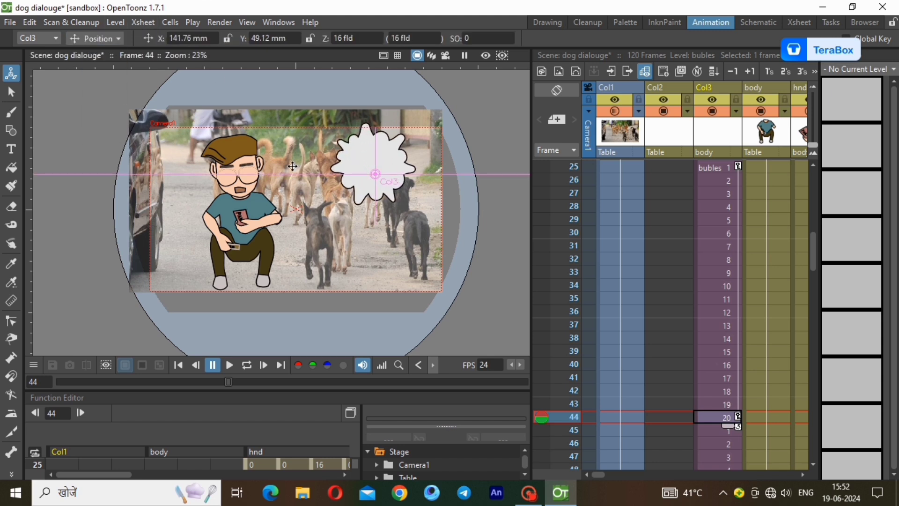
left_click_drag(378, 176, 350, 182)
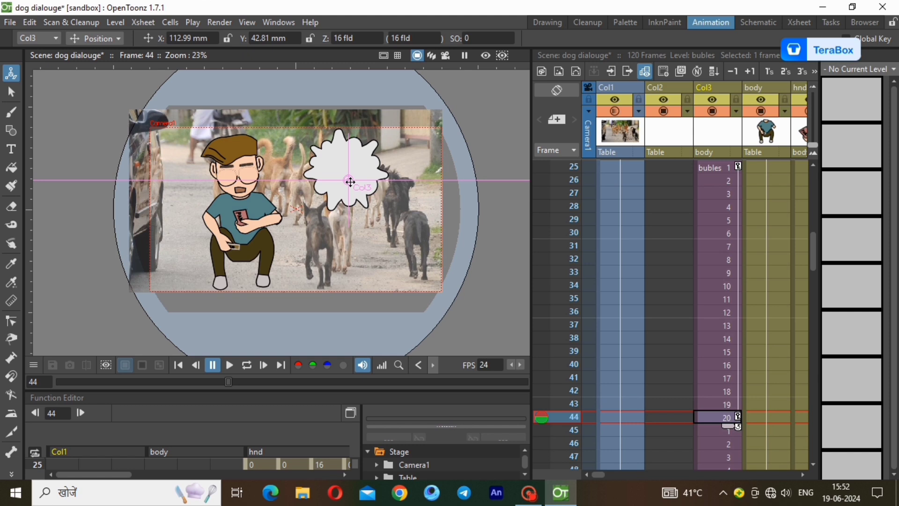
Step: Check the bubble at frames 27 and 4, and play the scene to review its growth from the man's mouth
left_click(723, 192)
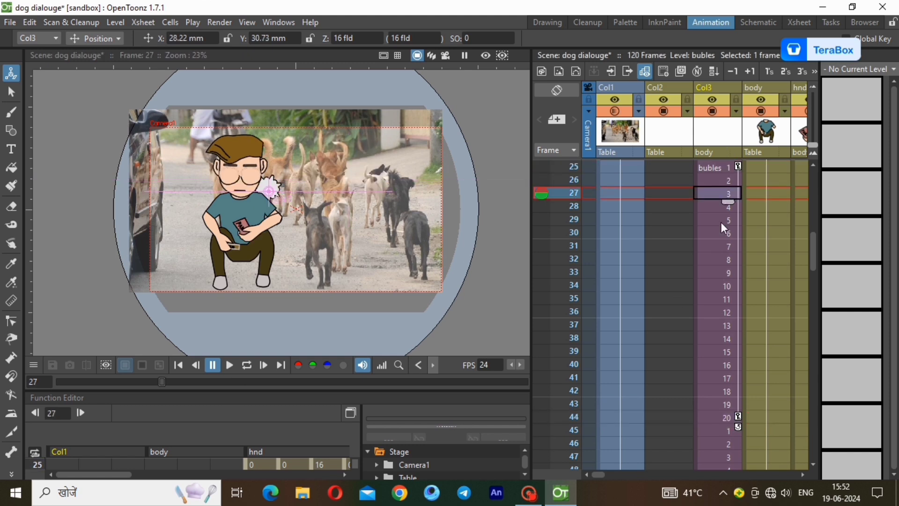
scroll(729, 211, "up", 8)
left_click(729, 210)
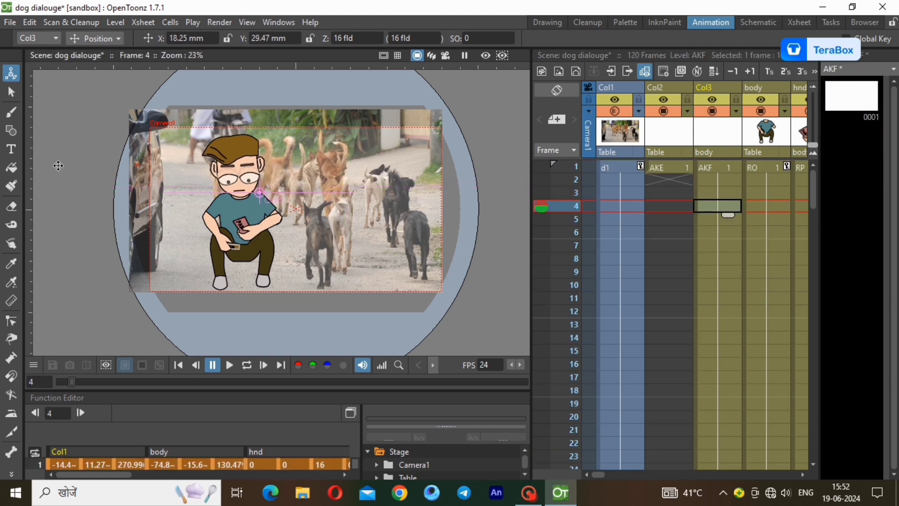
key("s")
left_click(229, 364)
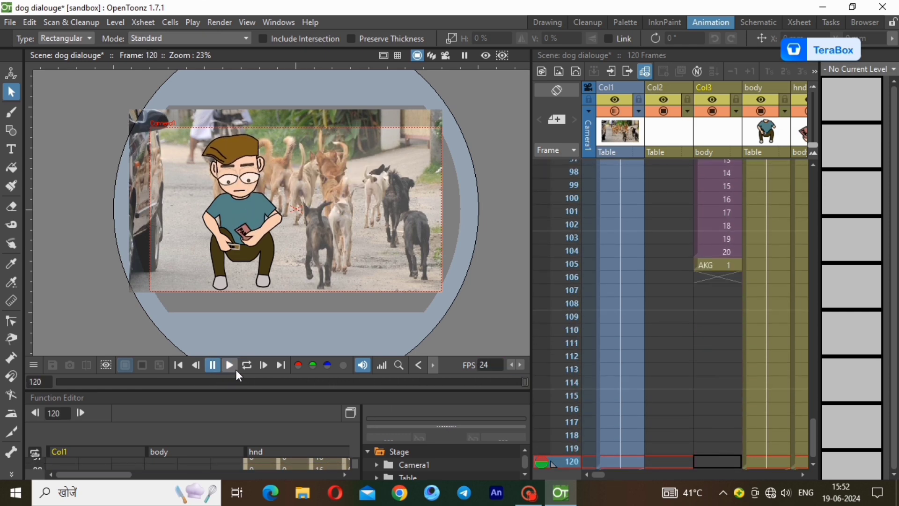
Step: Extend the blank AKG cell from frame 105 through frame 120 and set a key on the bubble column at frame 98
left_click(722, 263)
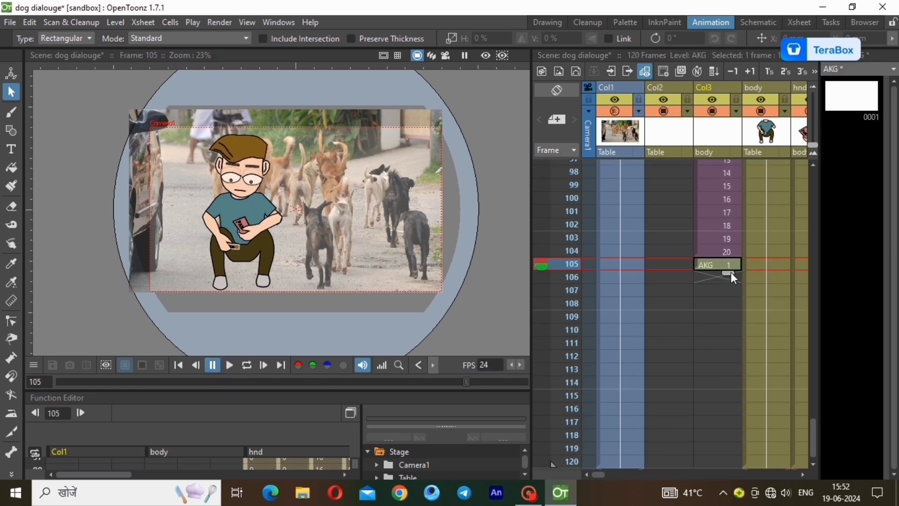
left_click_drag(731, 271, 752, 479)
scroll(712, 311, "up", 3)
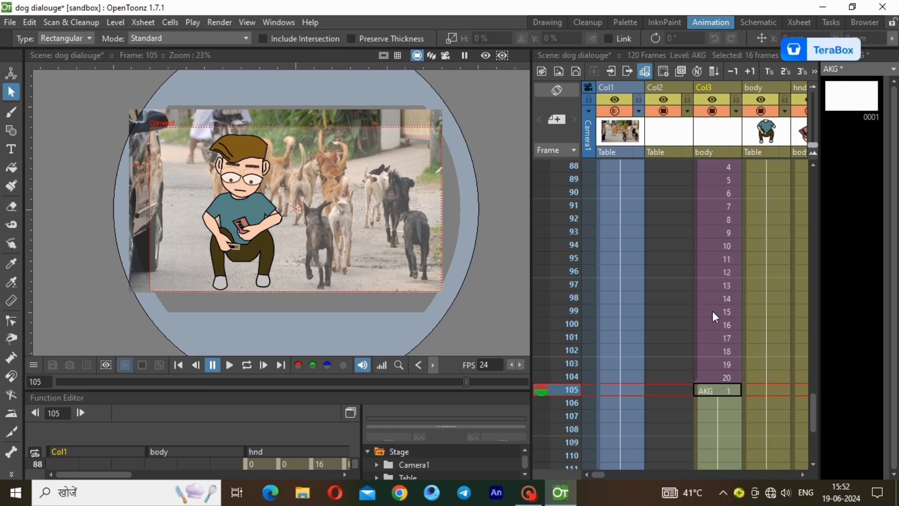
left_click(712, 295)
right_click(718, 298)
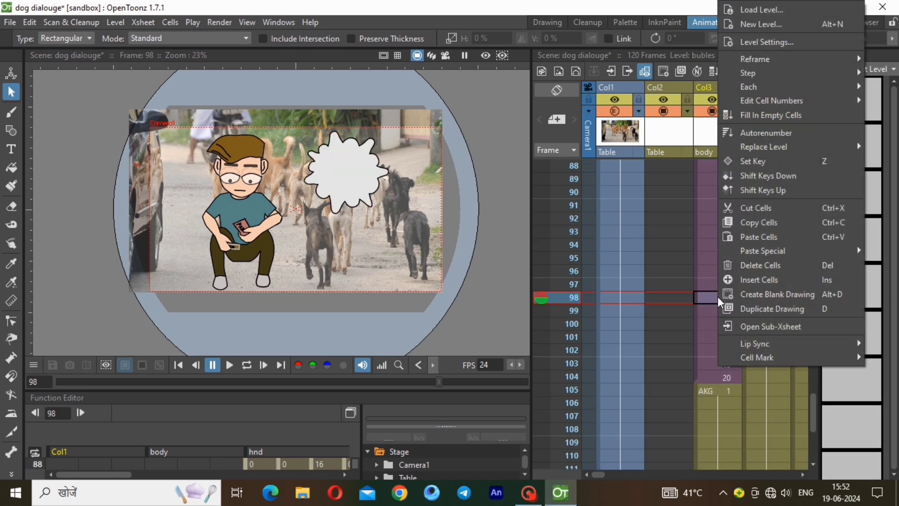
left_click(748, 161)
Step: At frame 104, shrink the bubble to a tiny size and move it to the man's mouth at about X 9.12 mm, Y 31.58 mm
left_click(726, 375)
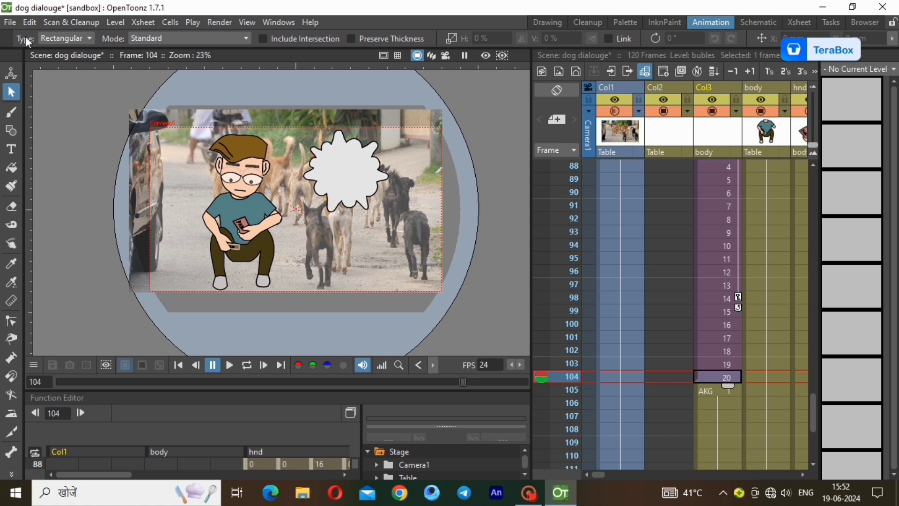
key("a")
left_click(92, 38)
left_click(100, 90)
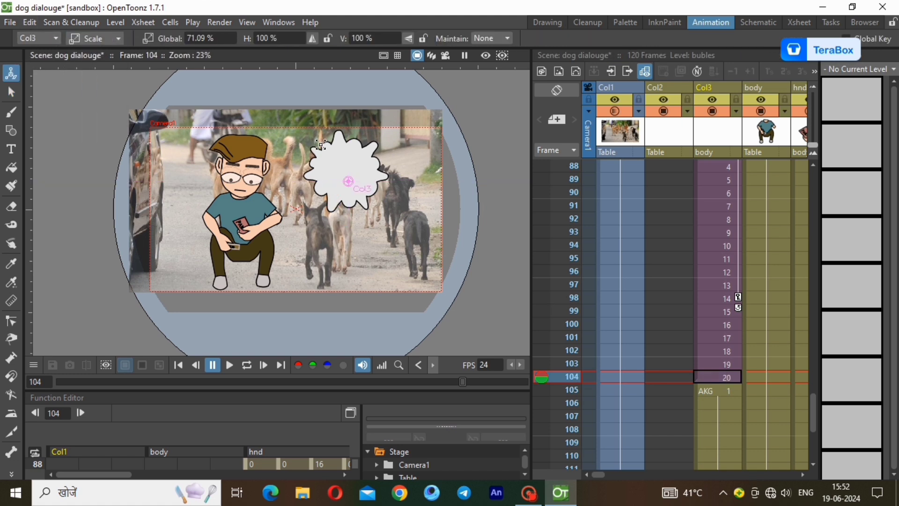
left_click_drag(320, 145, 252, 193)
left_click(103, 40)
left_click(99, 55)
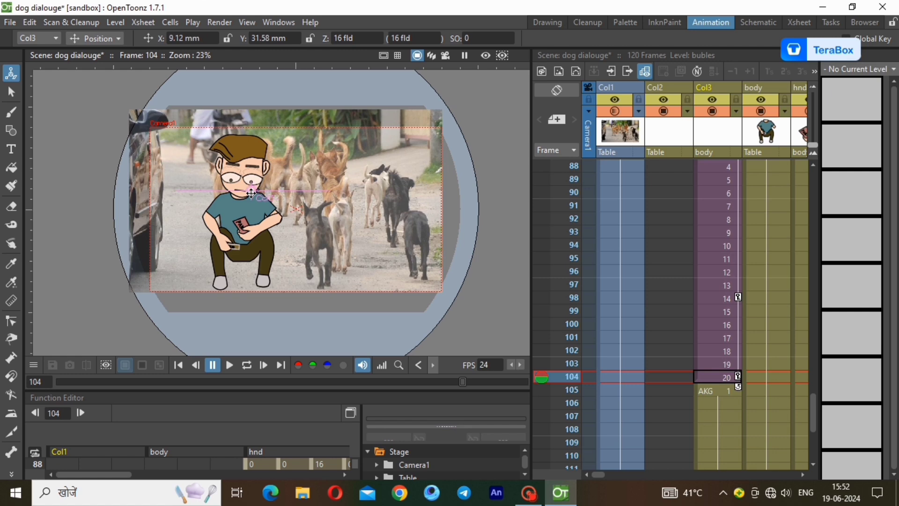
Step: Play the scene from frame 1 to check the bubble growing out of and shrinking back to the man's mouth
scroll(751, 304, "up", 15)
left_click(721, 167)
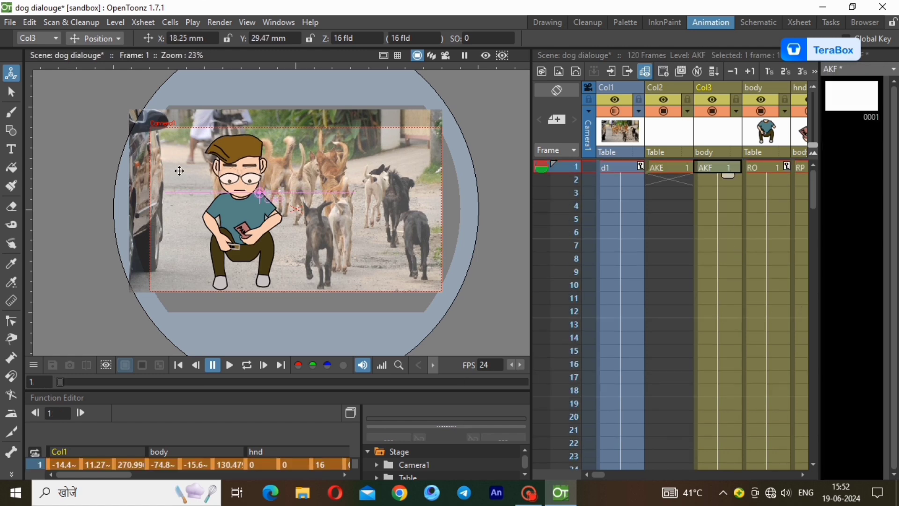
left_click(11, 93)
scroll(407, 160, "up", 1)
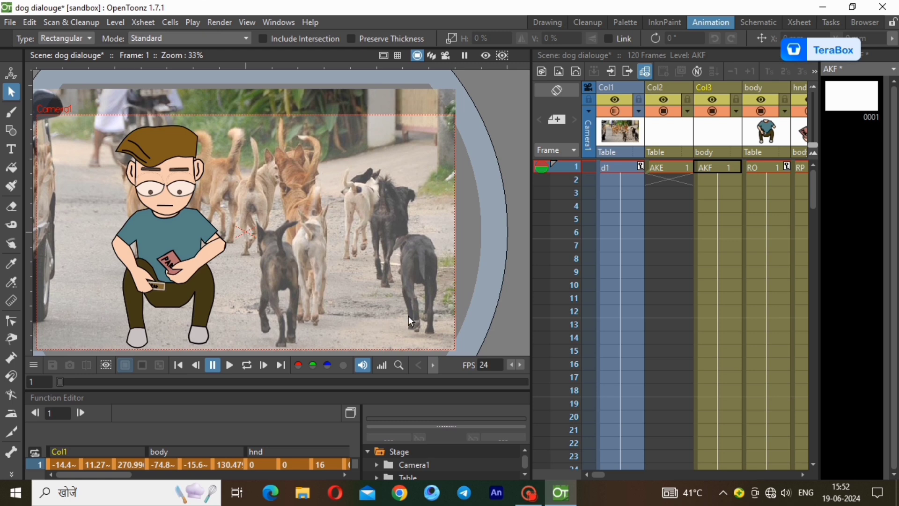
left_click(229, 364)
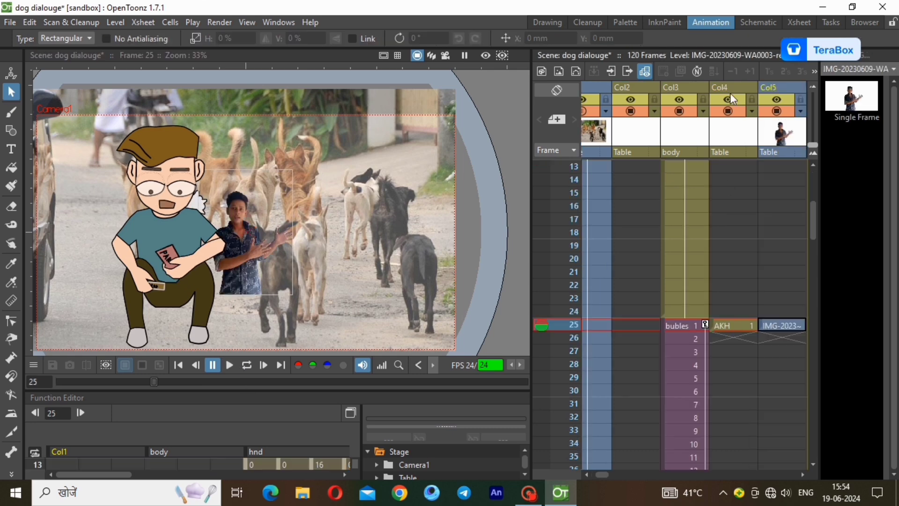
Step: Delete the column holding the blank AKH level beside the bubble column and select the photo's cell at frame 25
right_click(730, 93)
left_click(784, 164)
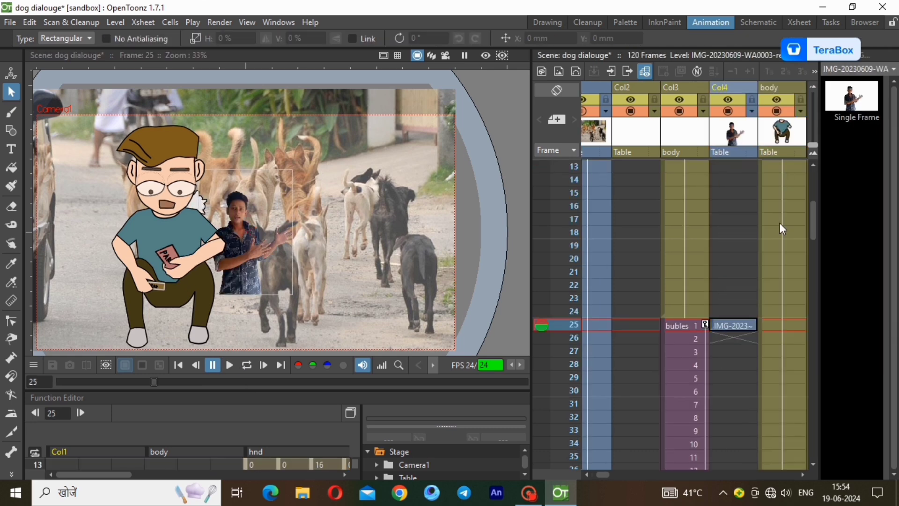
left_click(732, 323)
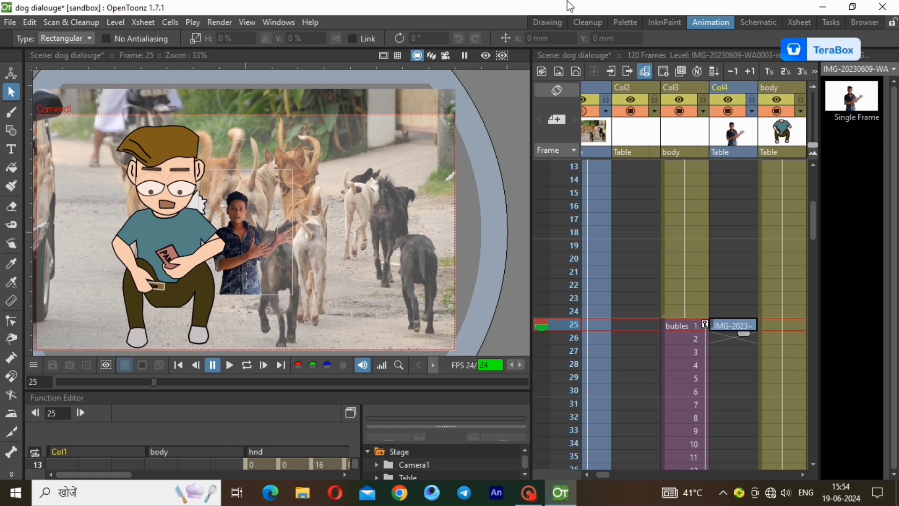
Step: Attach the photo column Col4 to the bubble column Col3 in the stage schematic, and return to the Animation workspace
left_click(560, 21)
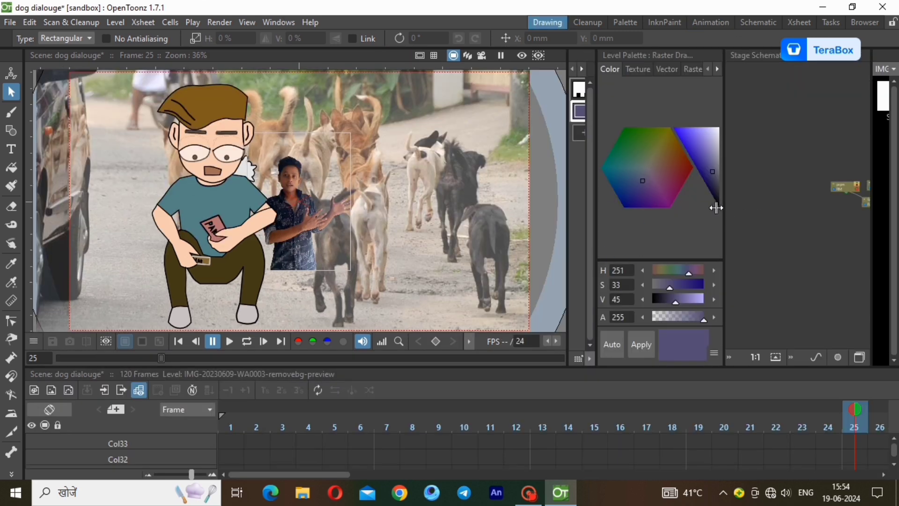
left_click_drag(717, 207, 473, 226)
scroll(686, 258, "up", 2)
left_click(705, 248)
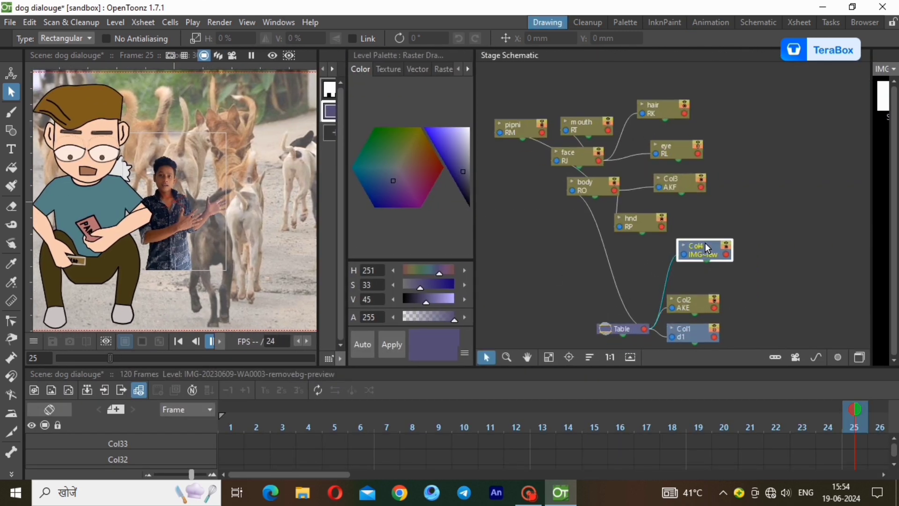
left_click_drag(706, 248, 765, 201)
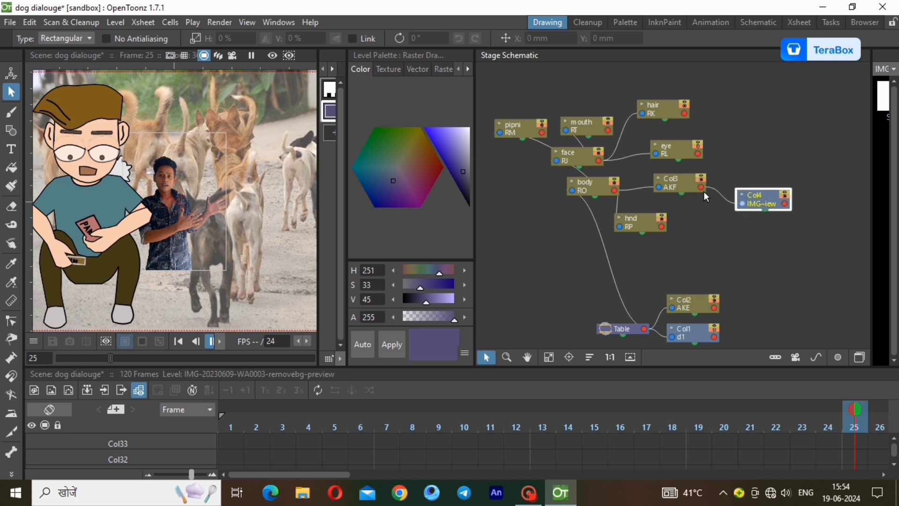
left_click_drag(706, 197, 707, 197)
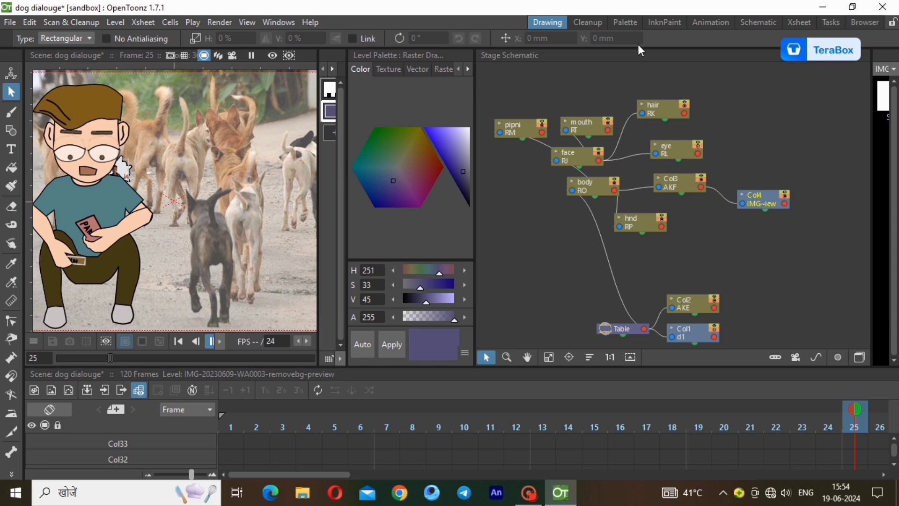
left_click(709, 22)
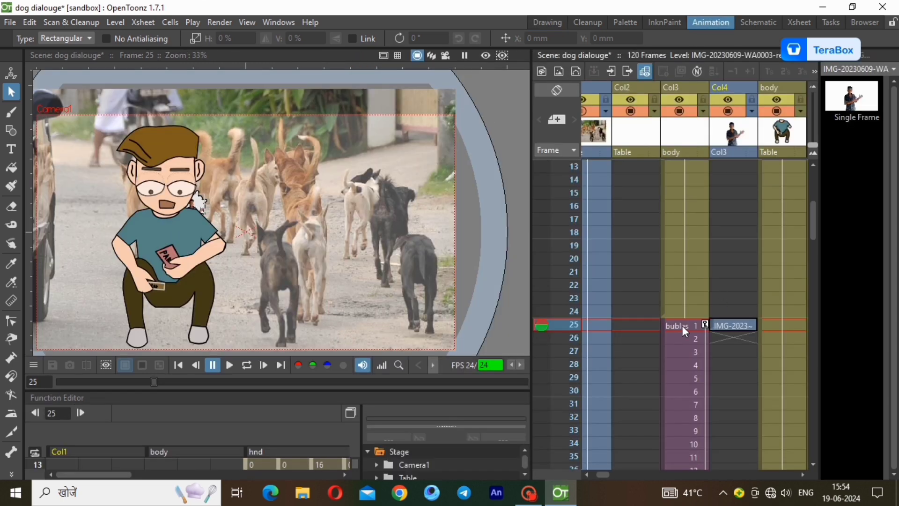
Step: Extend the photo's exposure in Col4 from frame 25 down alongside the bubble's frames and view it at frame 34
left_click(734, 324)
mouse_move(743, 334)
left_mouse_down()
mouse_move(742, 468)
mouse_move(739, 342)
left_mouse_up()
scroll(712, 279, "up", 12)
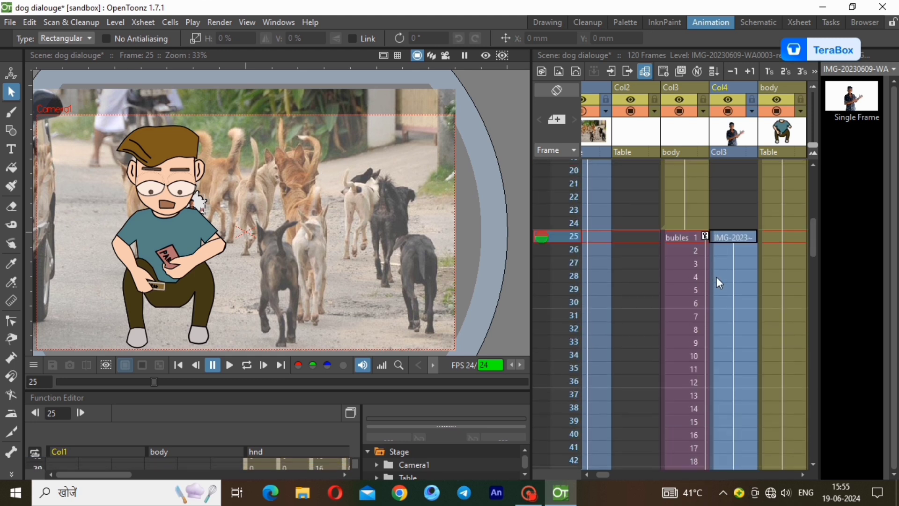
left_click(741, 355)
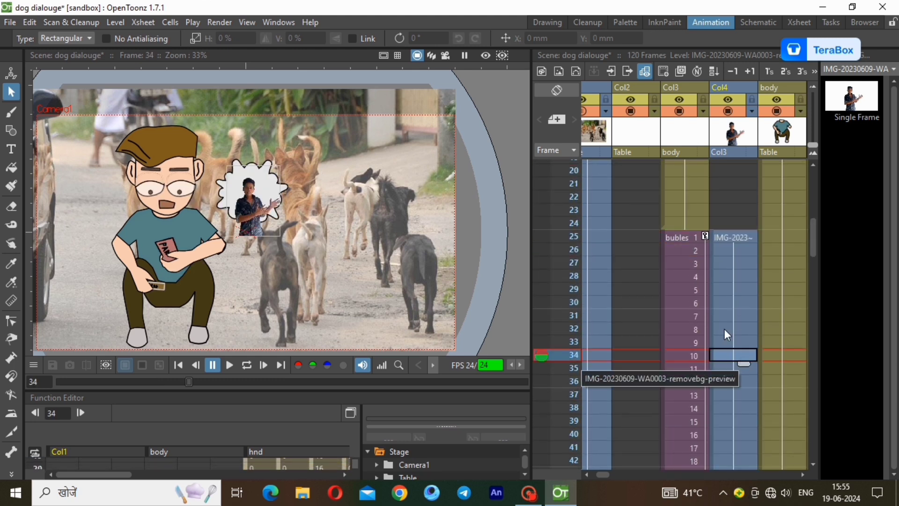
Step: At frame 25, use the Animate tool to move the photo within the small bubble to about X -1.06 mm, Y 16.64 mm
left_click(737, 237)
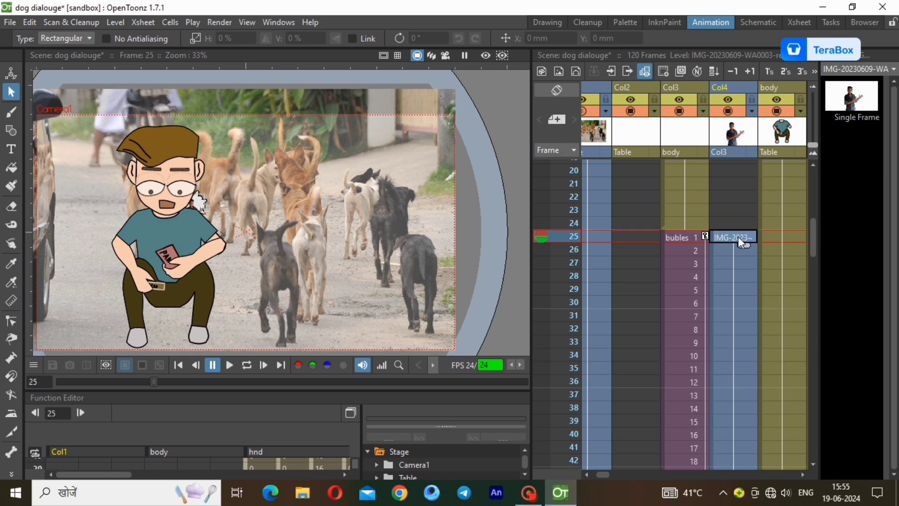
left_click(11, 74)
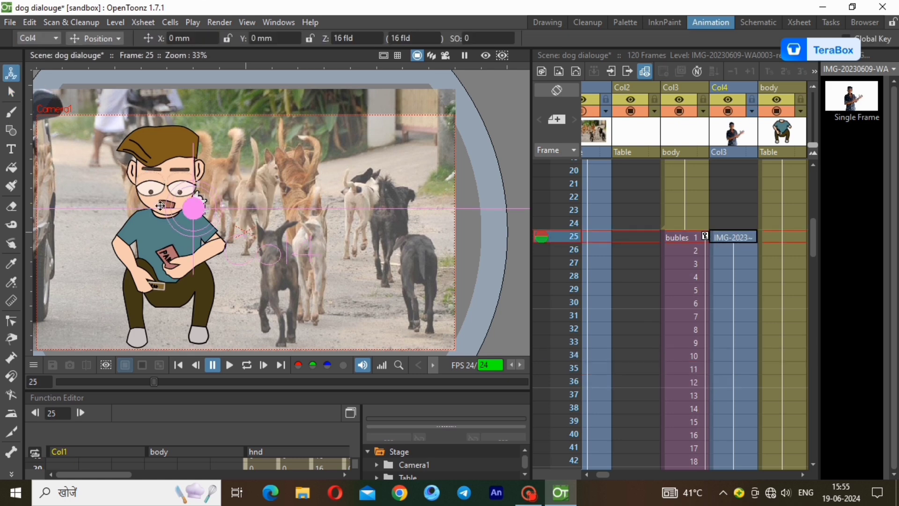
scroll(161, 205, "up", 6)
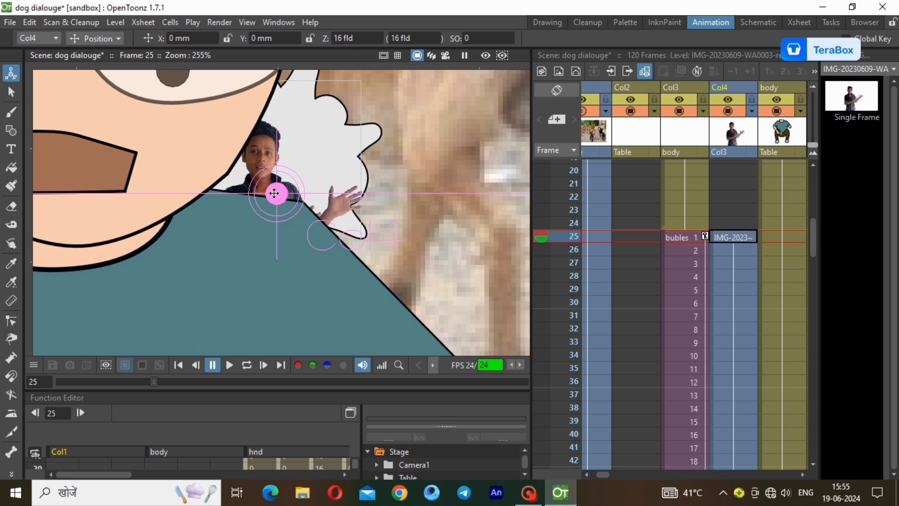
left_click_drag(274, 193, 274, 162)
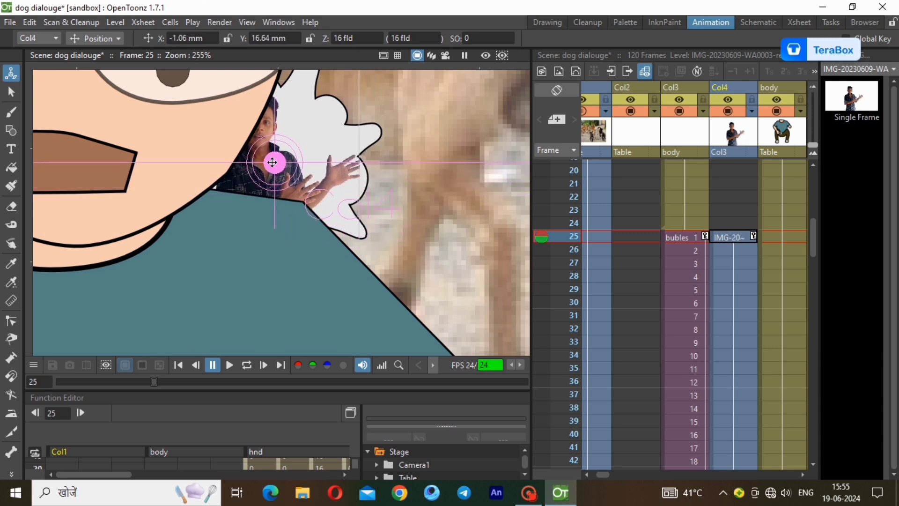
Step: Scale the photo at frame 25 to about 72.83% globally and reposition it to about X -1.42 mm, Y 22.65 mm
left_click(117, 38)
left_click(93, 52)
left_click_drag(176, 120, 220, 116)
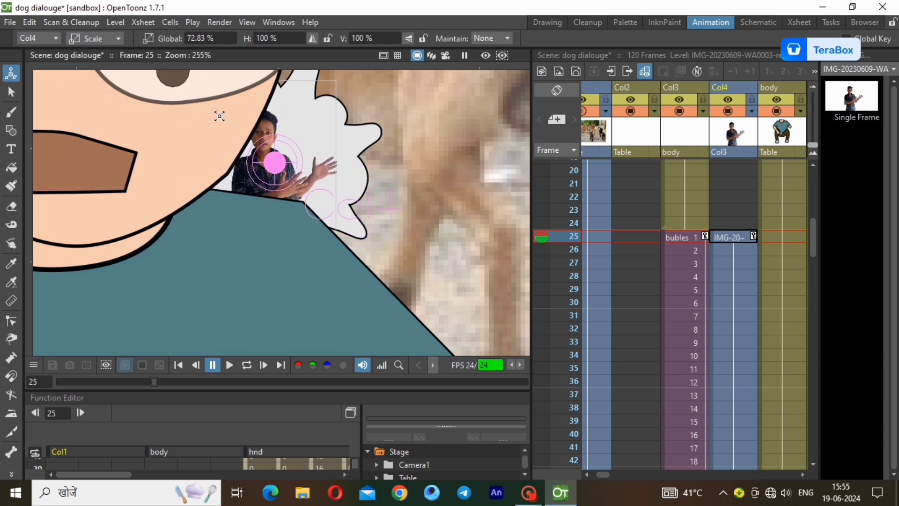
left_click(117, 38)
left_click(98, 53)
left_click_drag(276, 158, 275, 154)
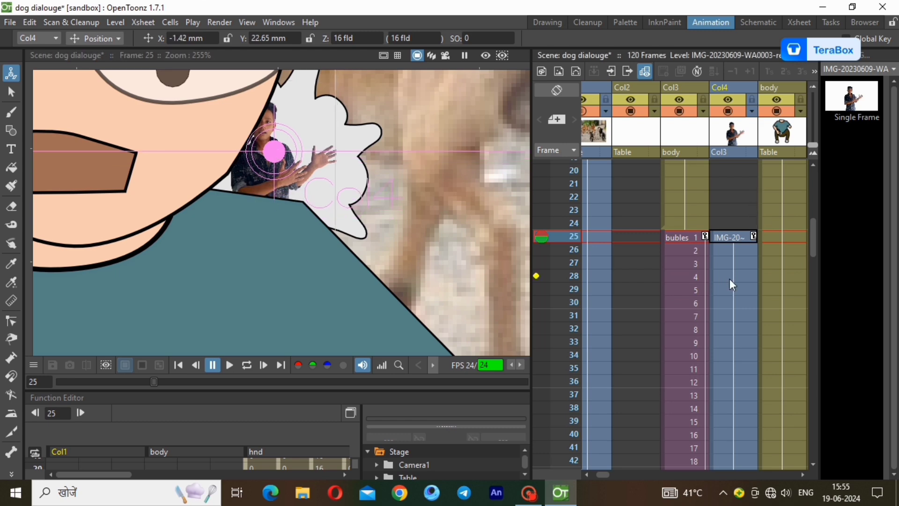
Step: Go to frame 60 and examine how the photo sits inside the full-size bubble beside the man
scroll(146, 260, "down", 9)
scroll(331, 289, "down", 3)
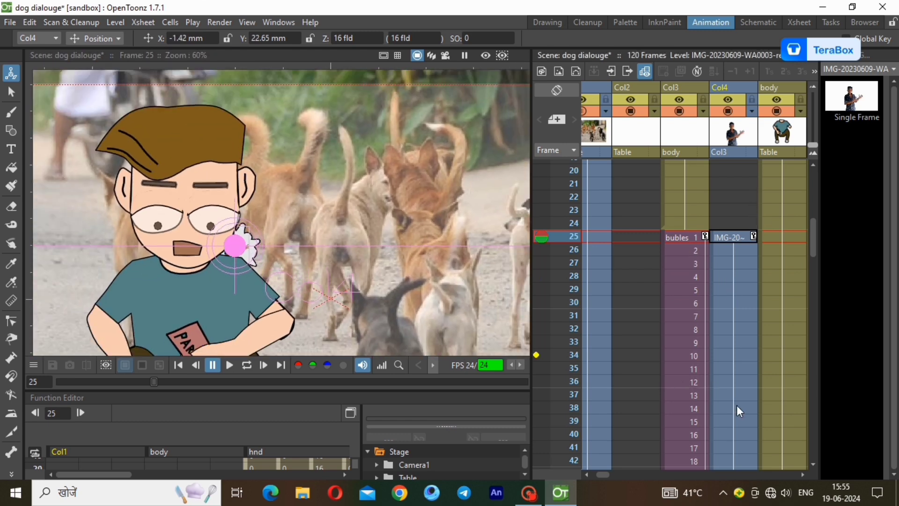
scroll(732, 384, "down", 8)
left_click(732, 382)
scroll(141, 234, "down", 1)
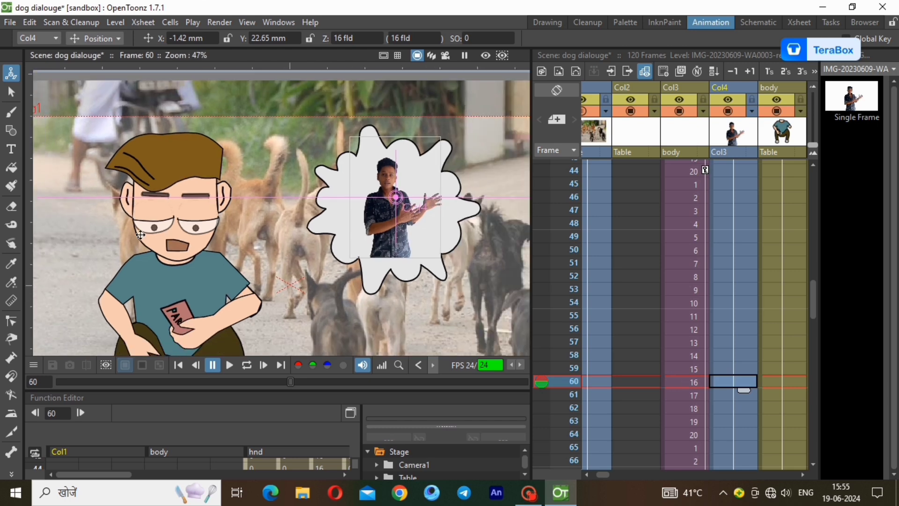
scroll(223, 118, "down", 1)
scroll(164, 113, "down", 1)
scroll(42, 109, "down", 1)
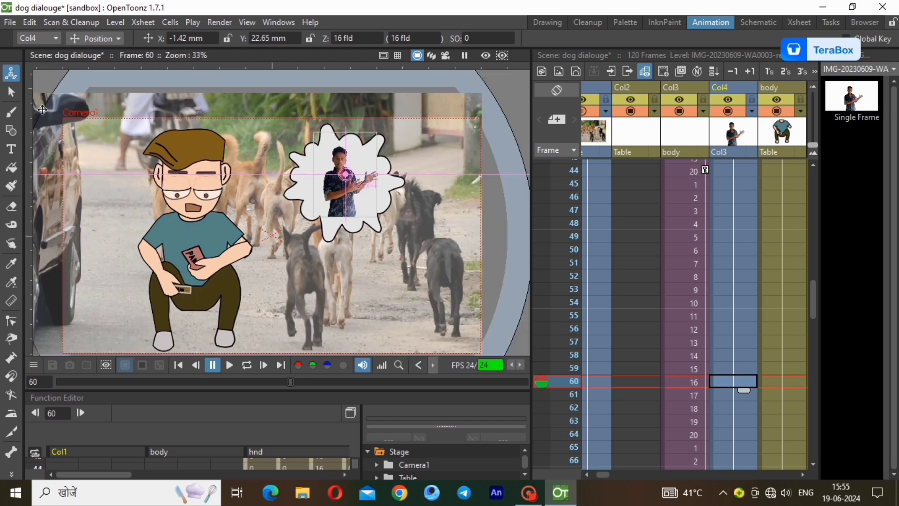
scroll(469, 234, "up", 2)
scroll(453, 330, "down", 1)
scroll(254, 340, "up", 1)
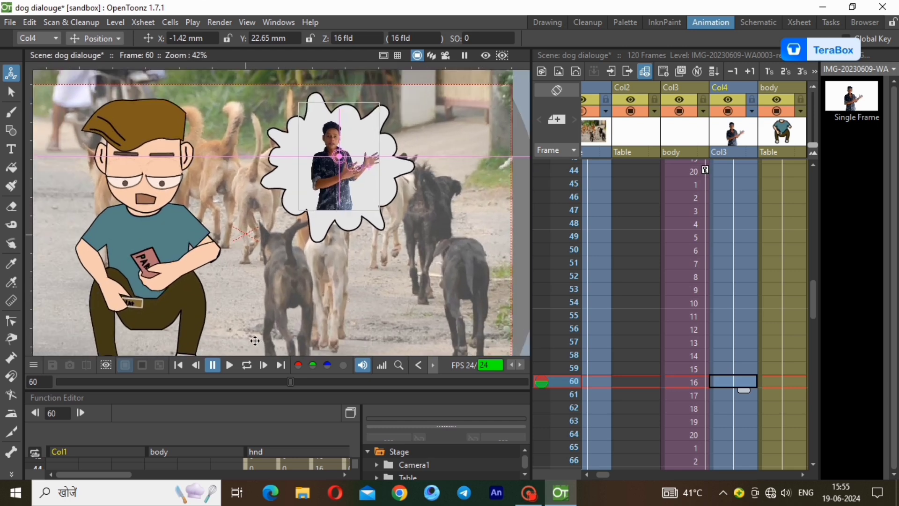
Step: Hide the Animate handles by switching to the Selection tool and play the scene from frame 1 to check the photo's motion with the bubble
key("s")
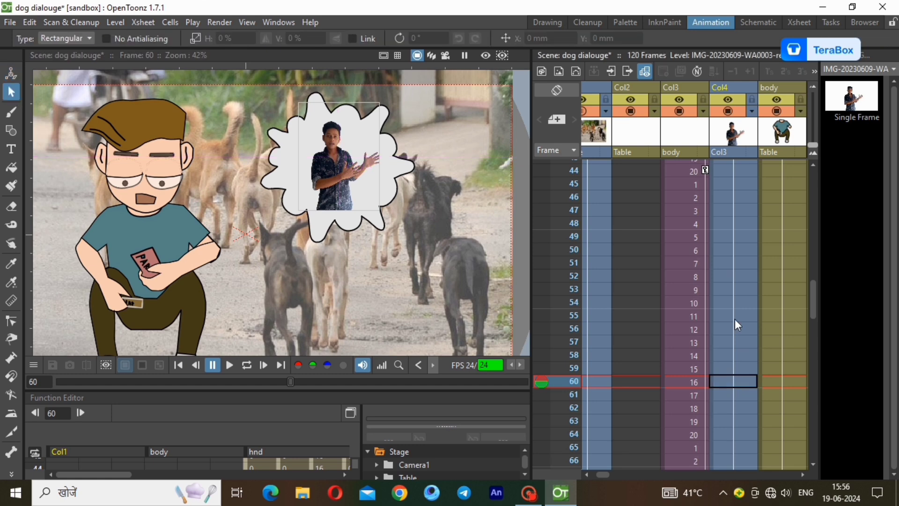
scroll(749, 332, "up", 10)
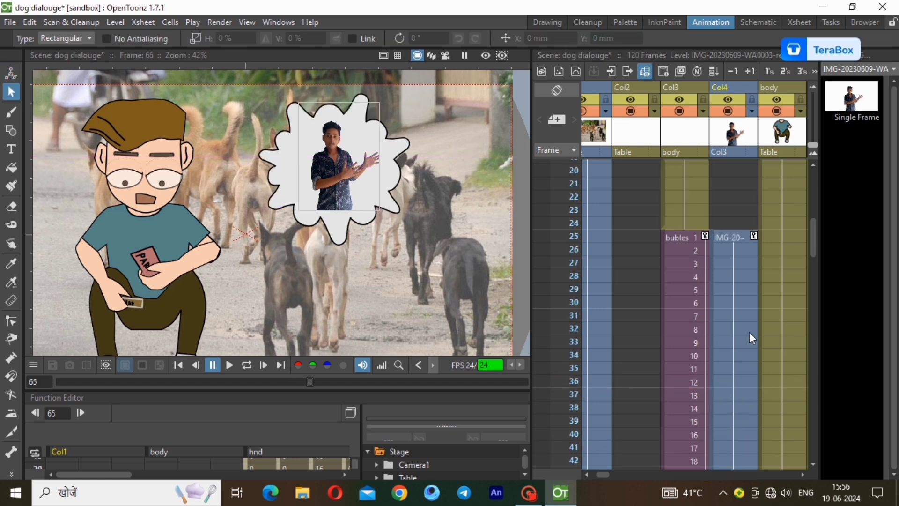
left_click(693, 169)
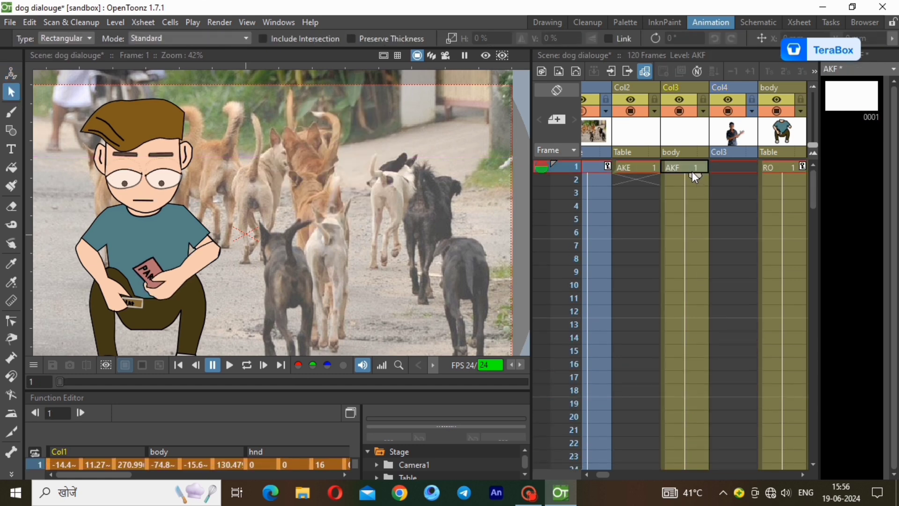
left_click(231, 364)
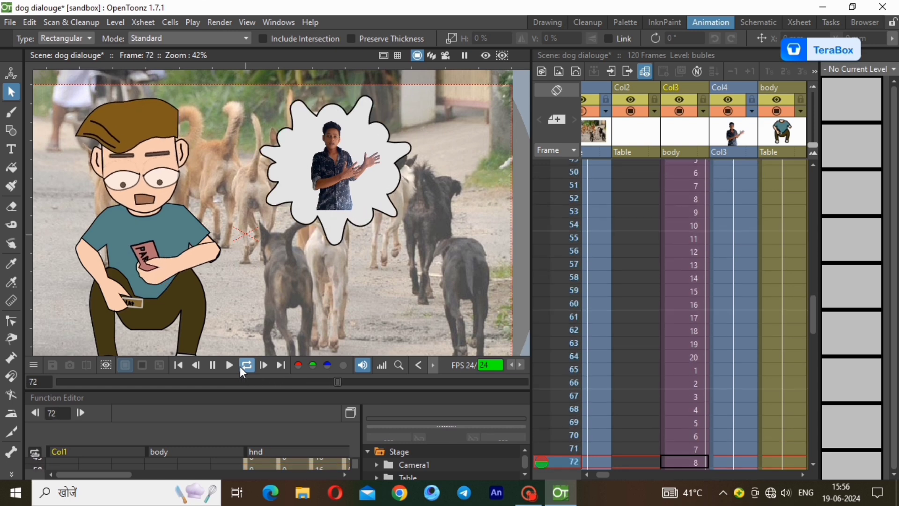